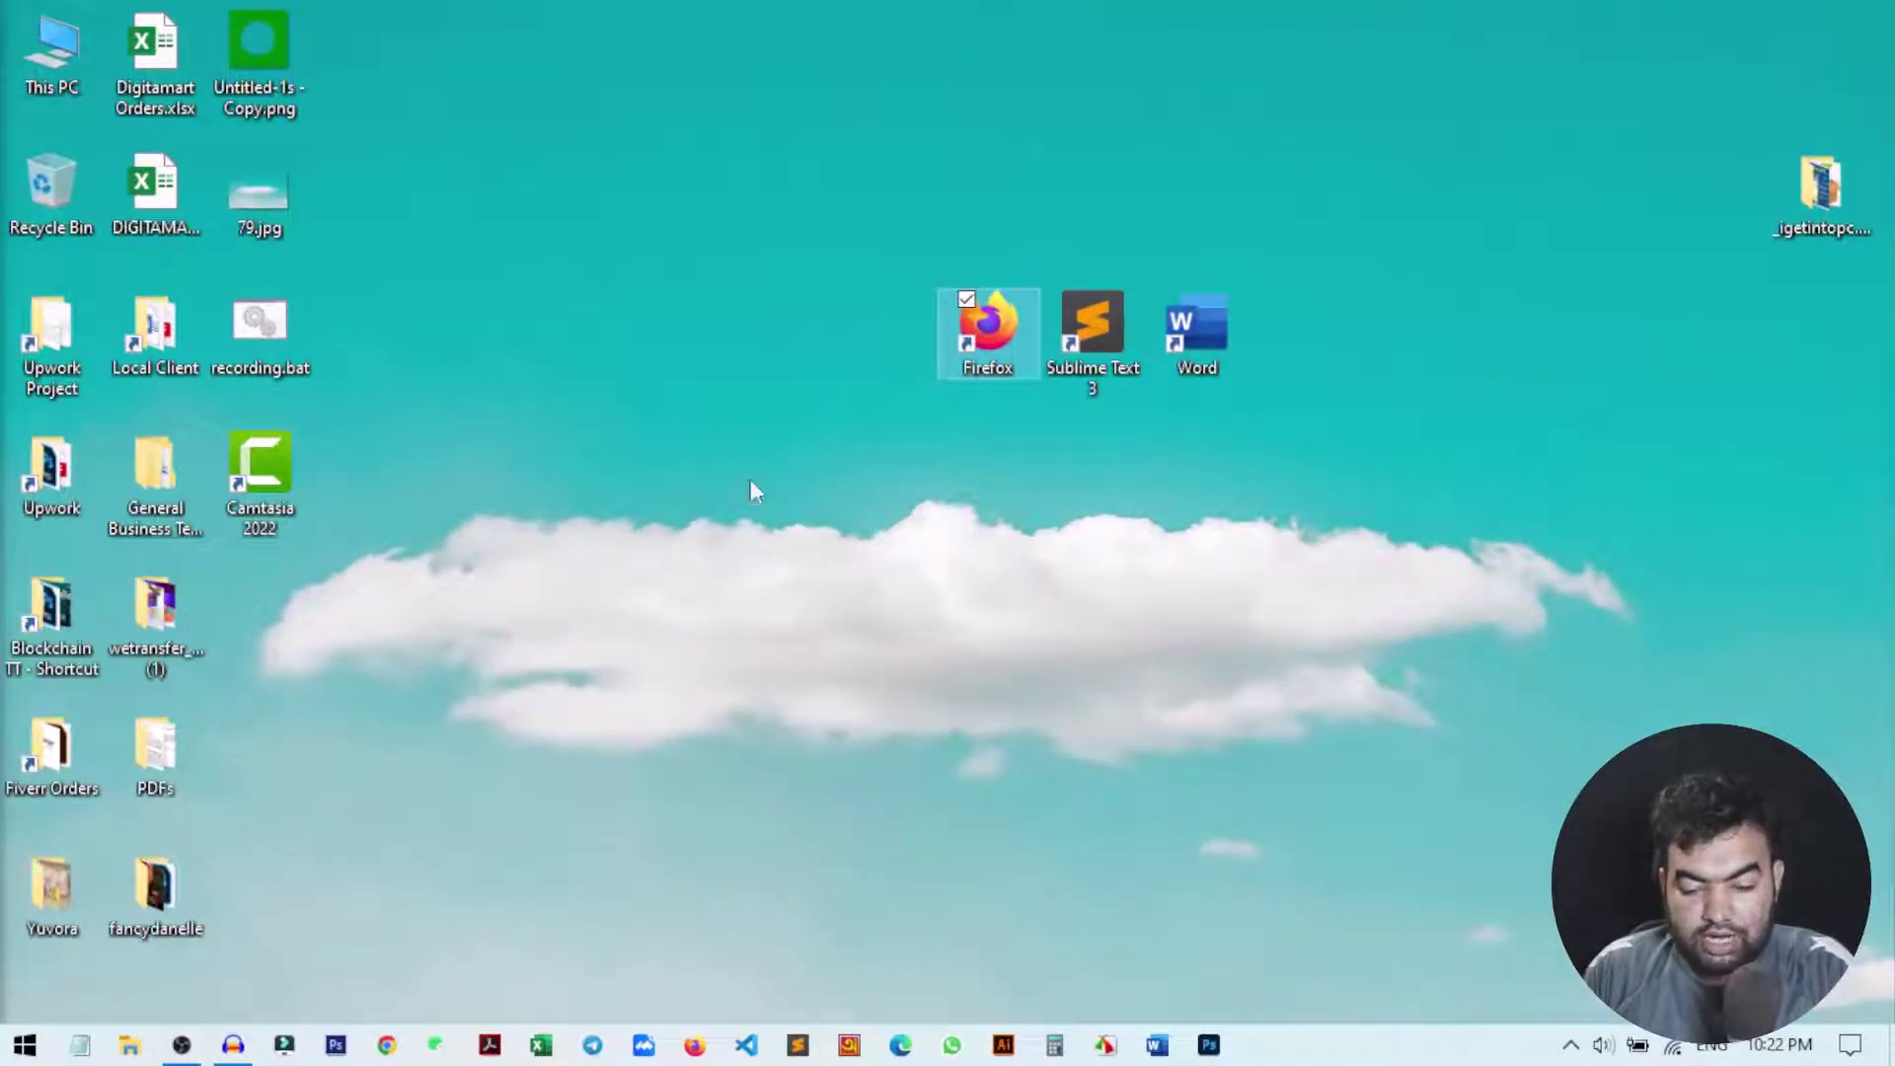
# Step: Deselect the grouped Firefox, Sublime Text 3 and Word shortcuts by clicking empty desktop space
pyautogui.click(717, 518)
# Step: Create a new text document named multi on the desktop and open it in Notepad
pyautogui.rightClick(407, 481)
pyautogui.moveTo(689, 803)
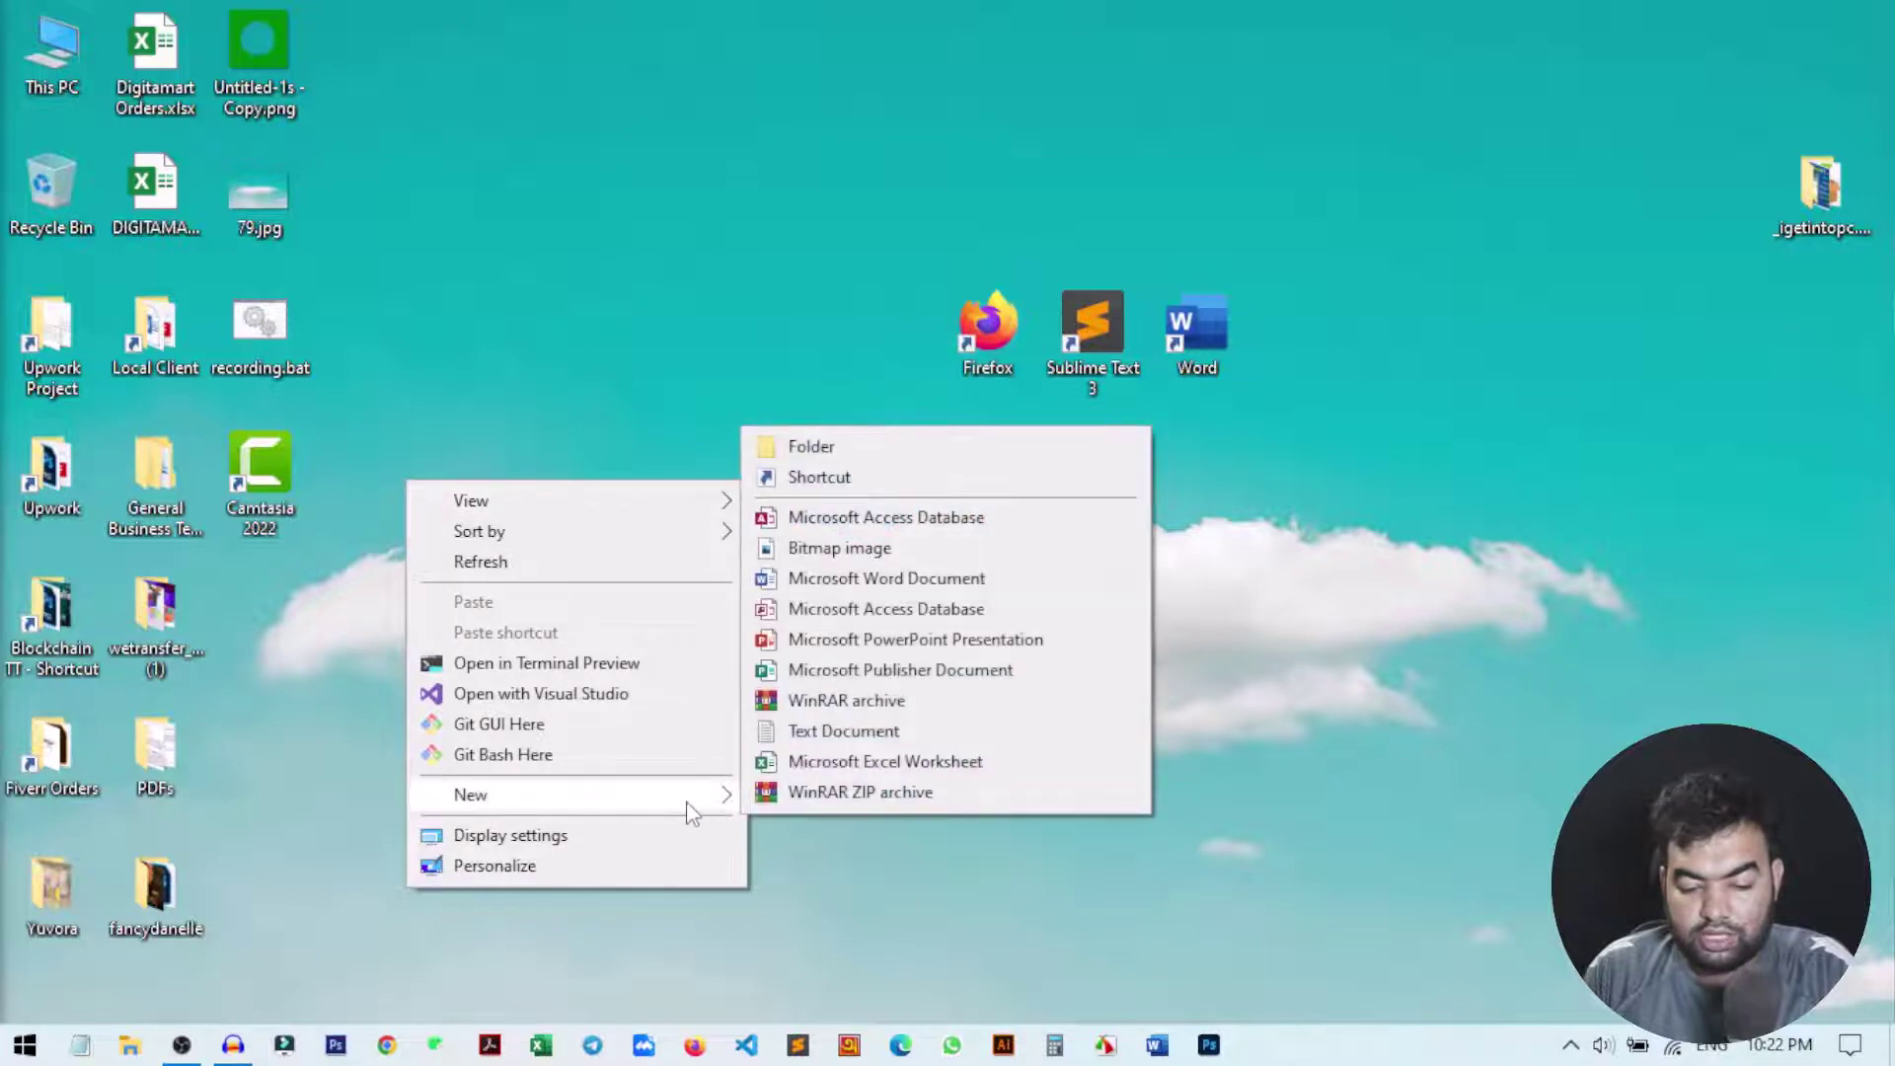
pyautogui.click(844, 732)
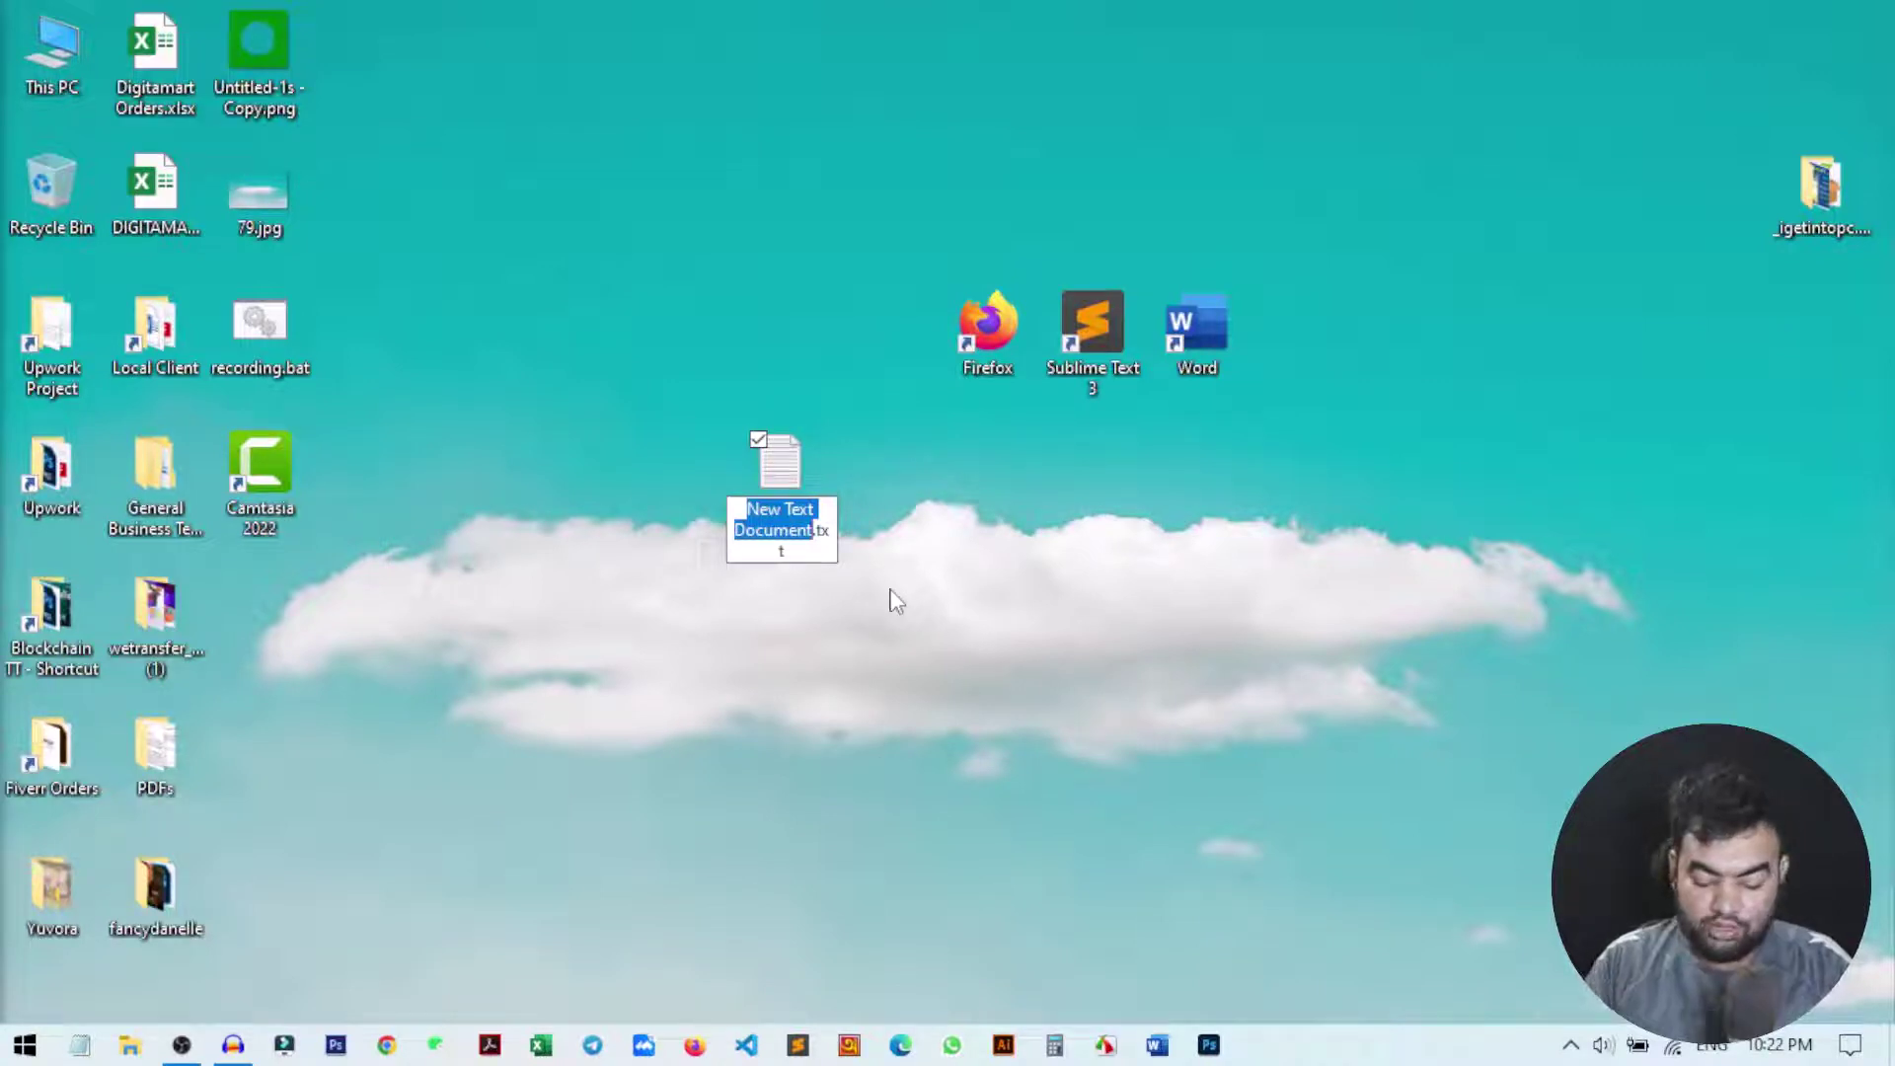
pyautogui.write('multi')
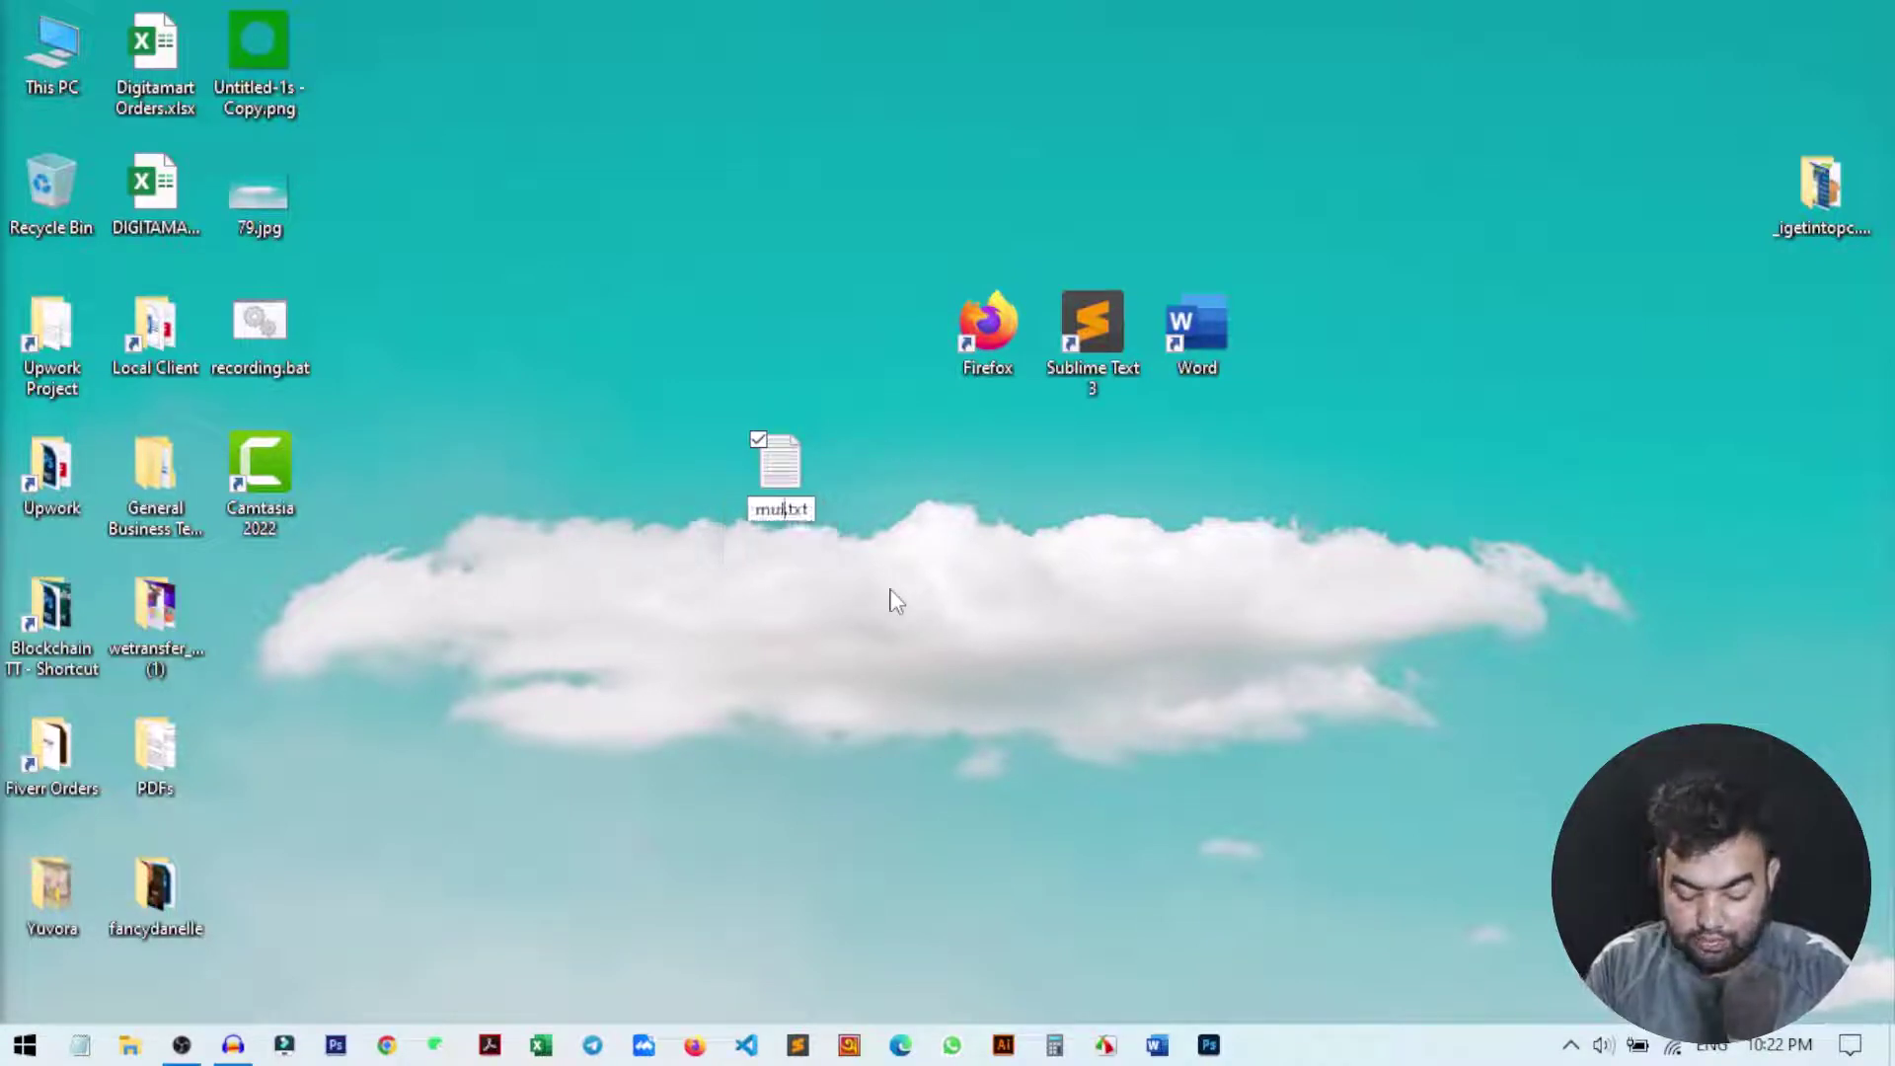
pyautogui.press('Return')
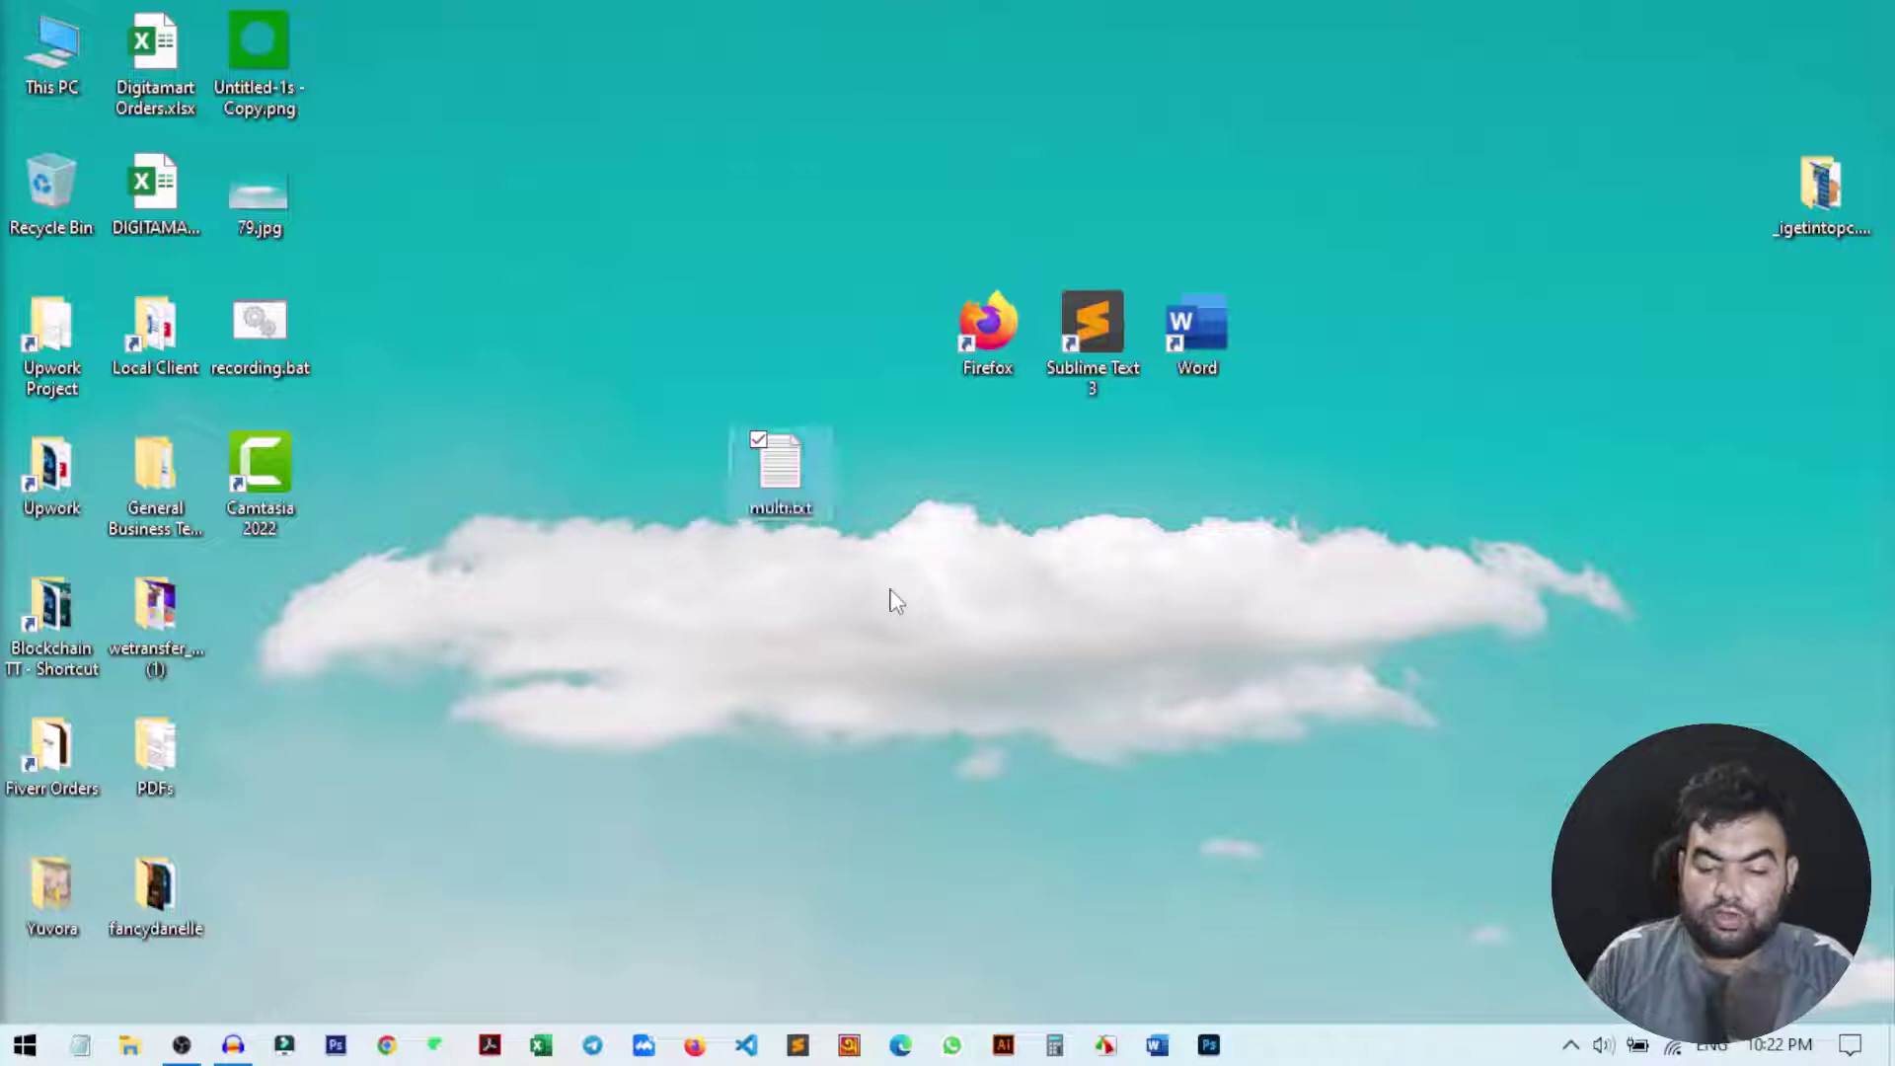
pyautogui.doubleClick(785, 469)
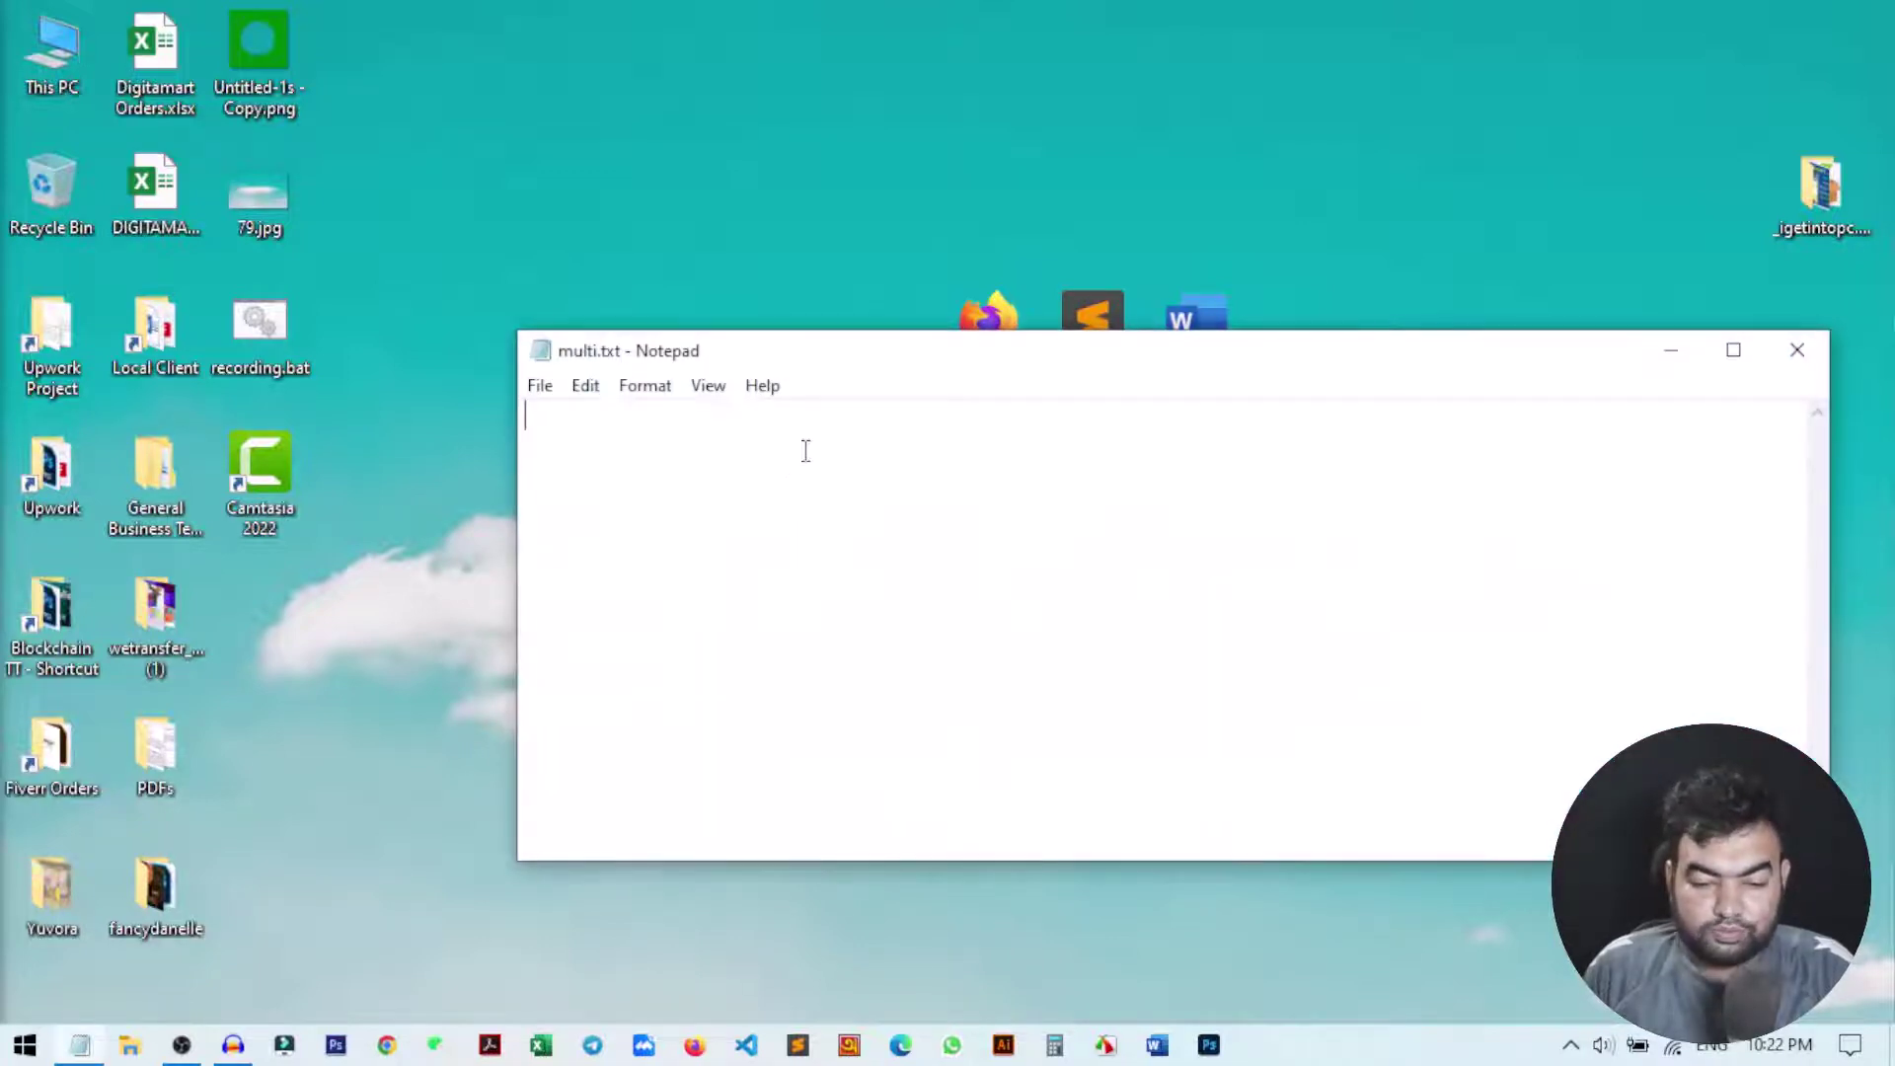
# Step: Type 'start /d' in multi.txt and move the three app shortcuts up one row
pyautogui.moveTo(935, 372); pyautogui.dragTo(851, 454)
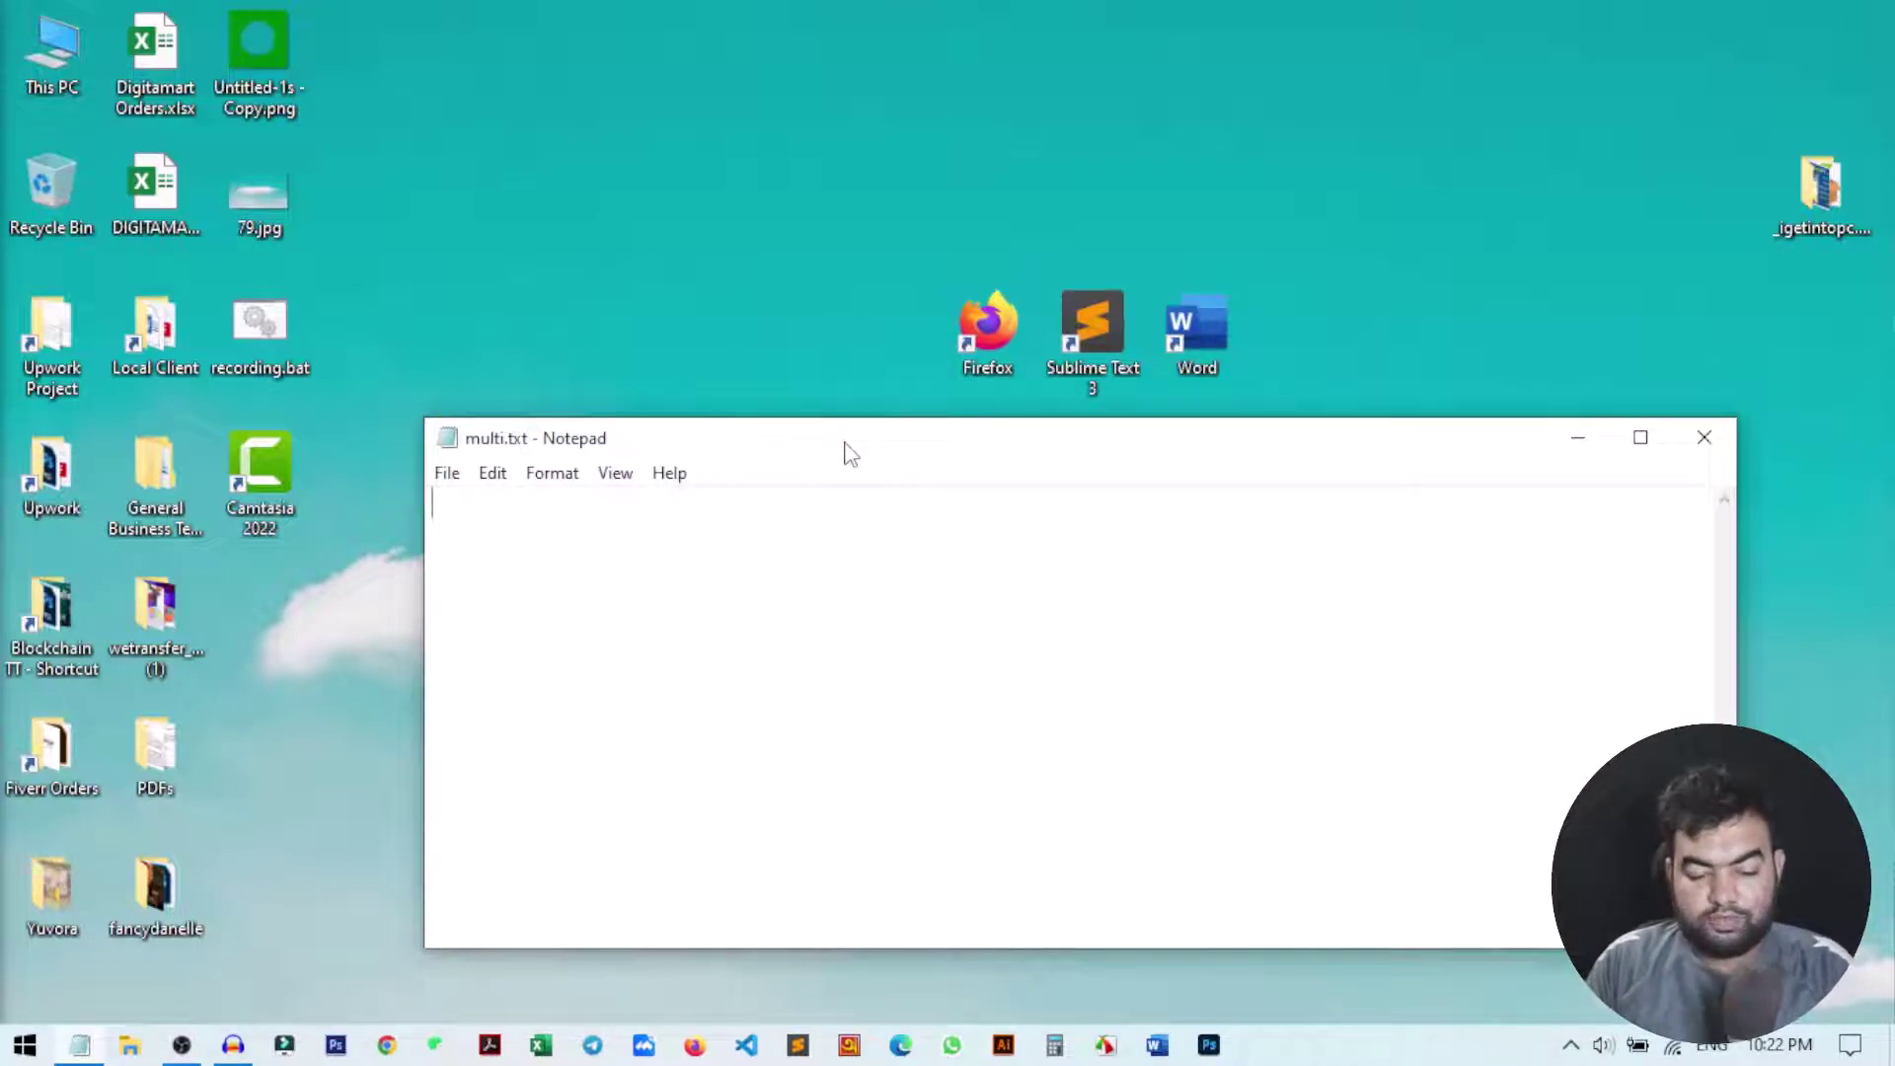
pyautogui.write('star')
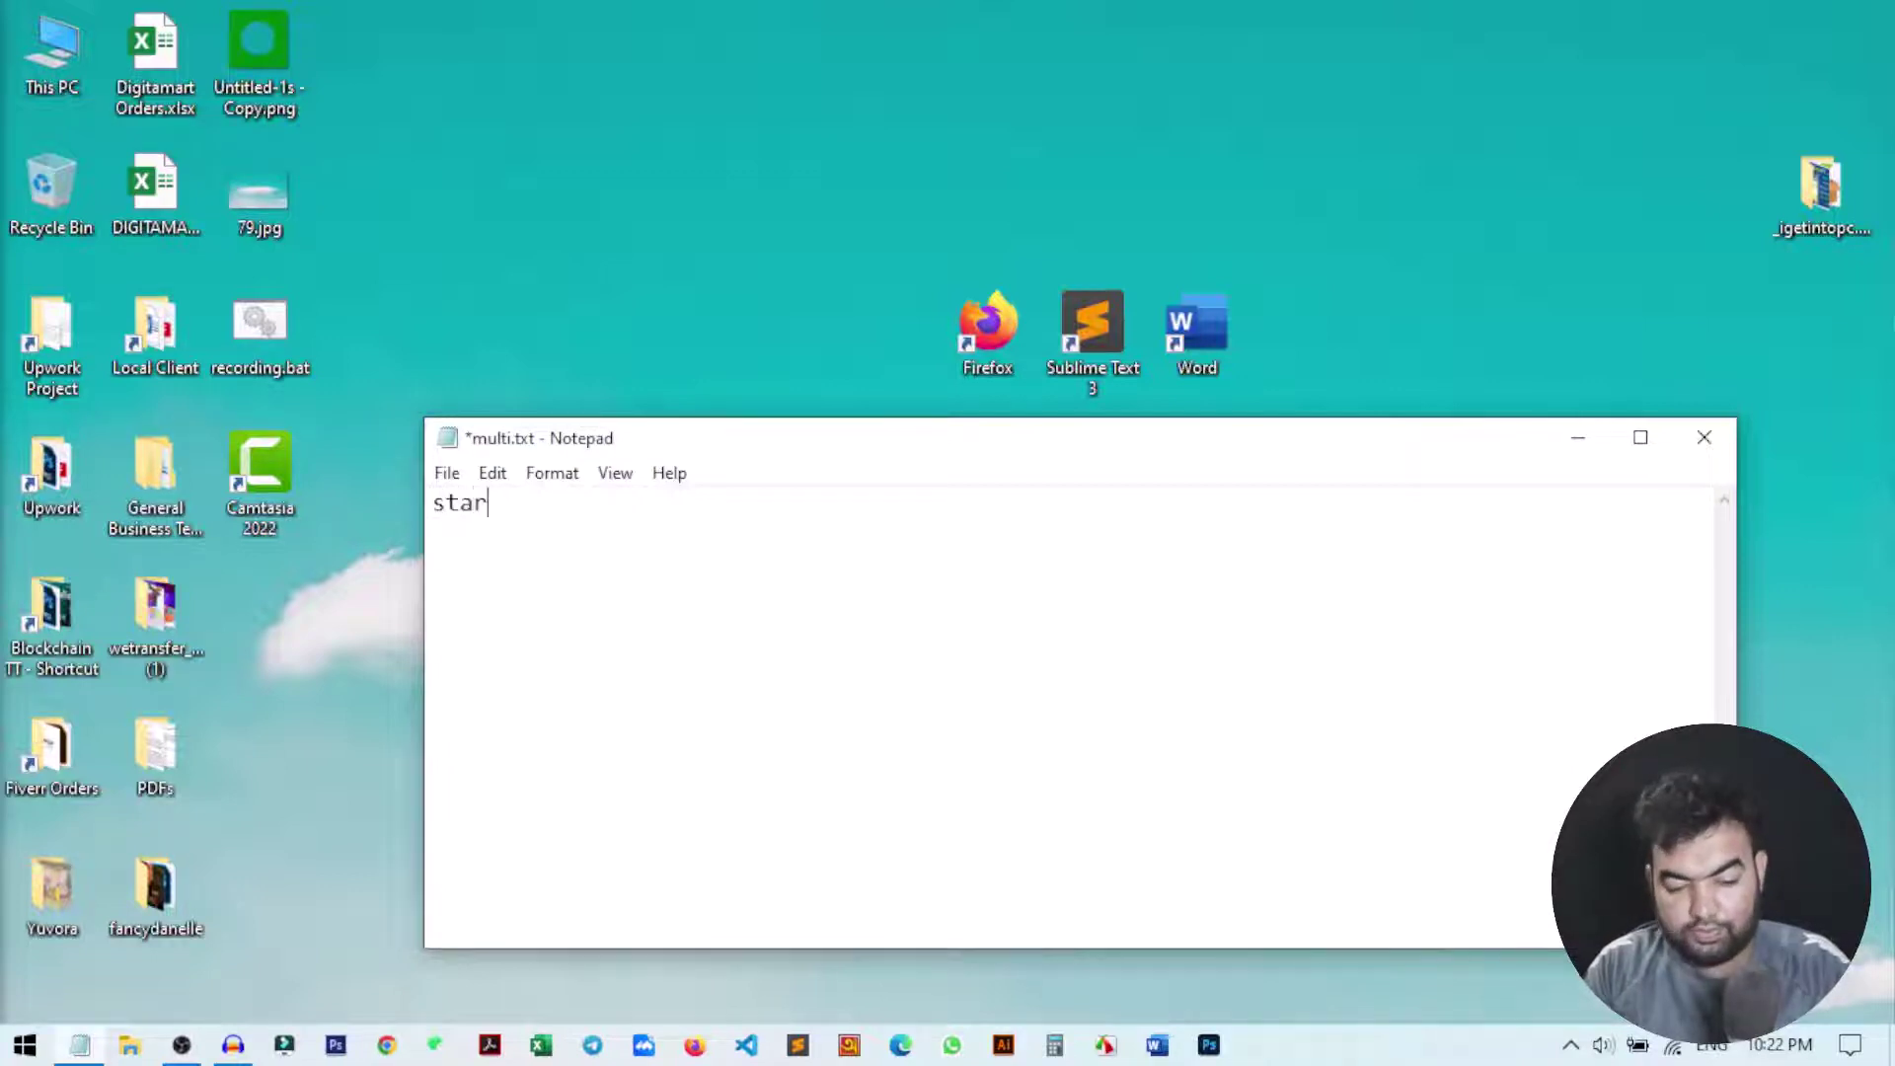
pyautogui.write('t /d')
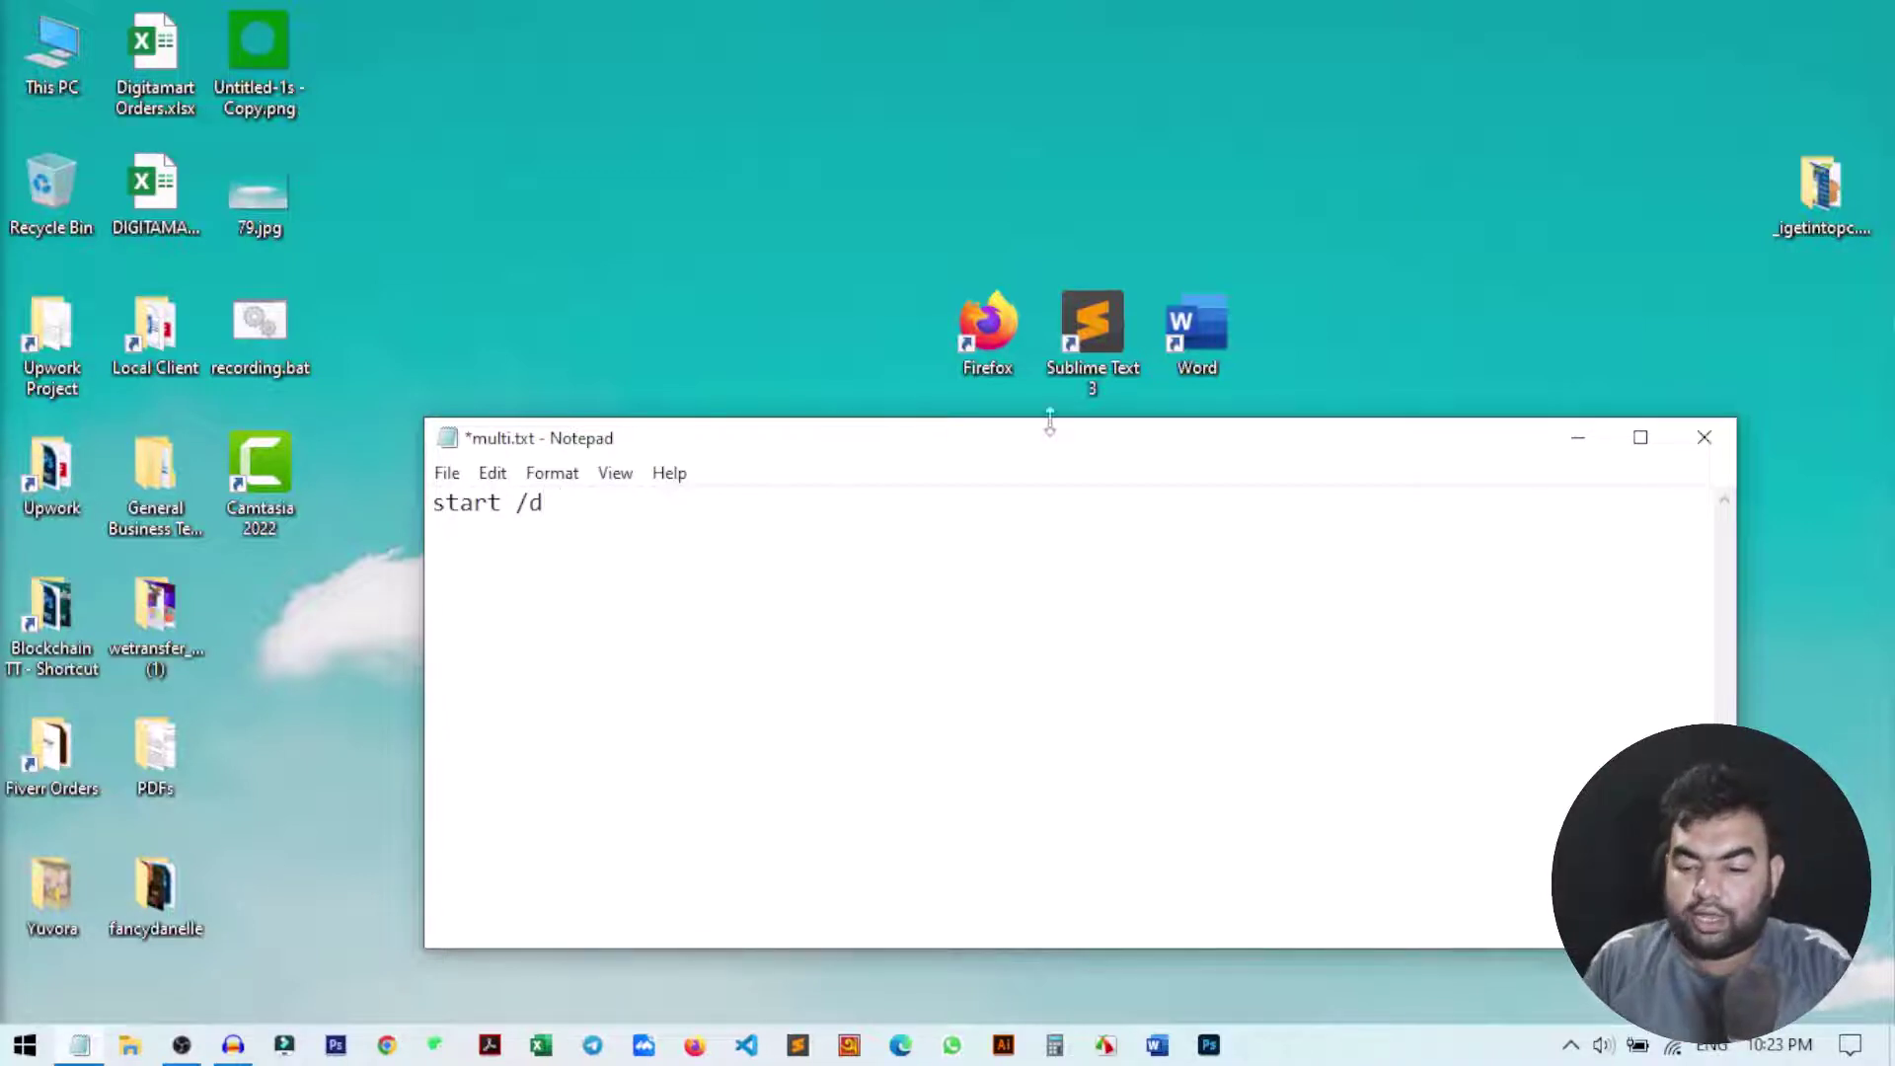
pyautogui.moveTo(1442, 347); pyautogui.dragTo(873, 341)
pyautogui.moveTo(1185, 367); pyautogui.dragTo(1199, 232)
pyautogui.click(1383, 243)
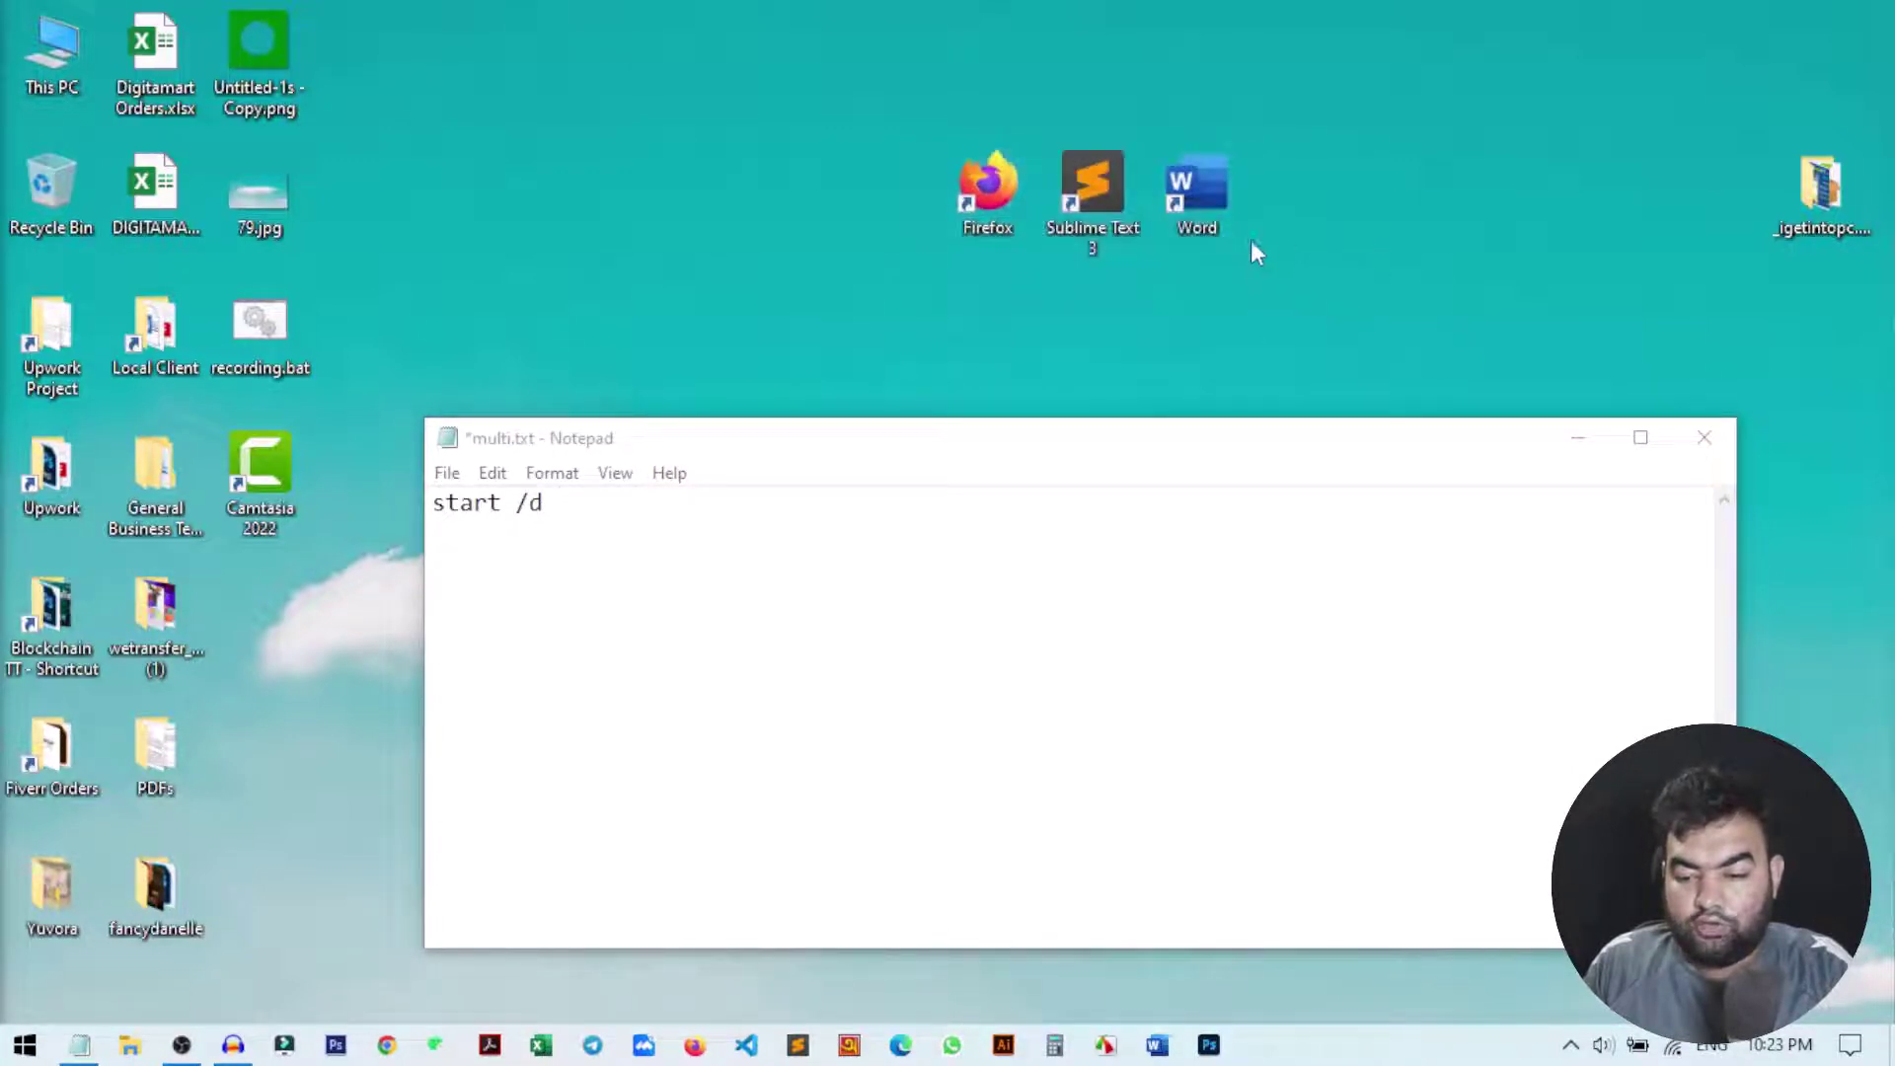
# Step: Copy the full Target path from the Word shortcut's Properties dialog
pyautogui.rightClick(1208, 194)
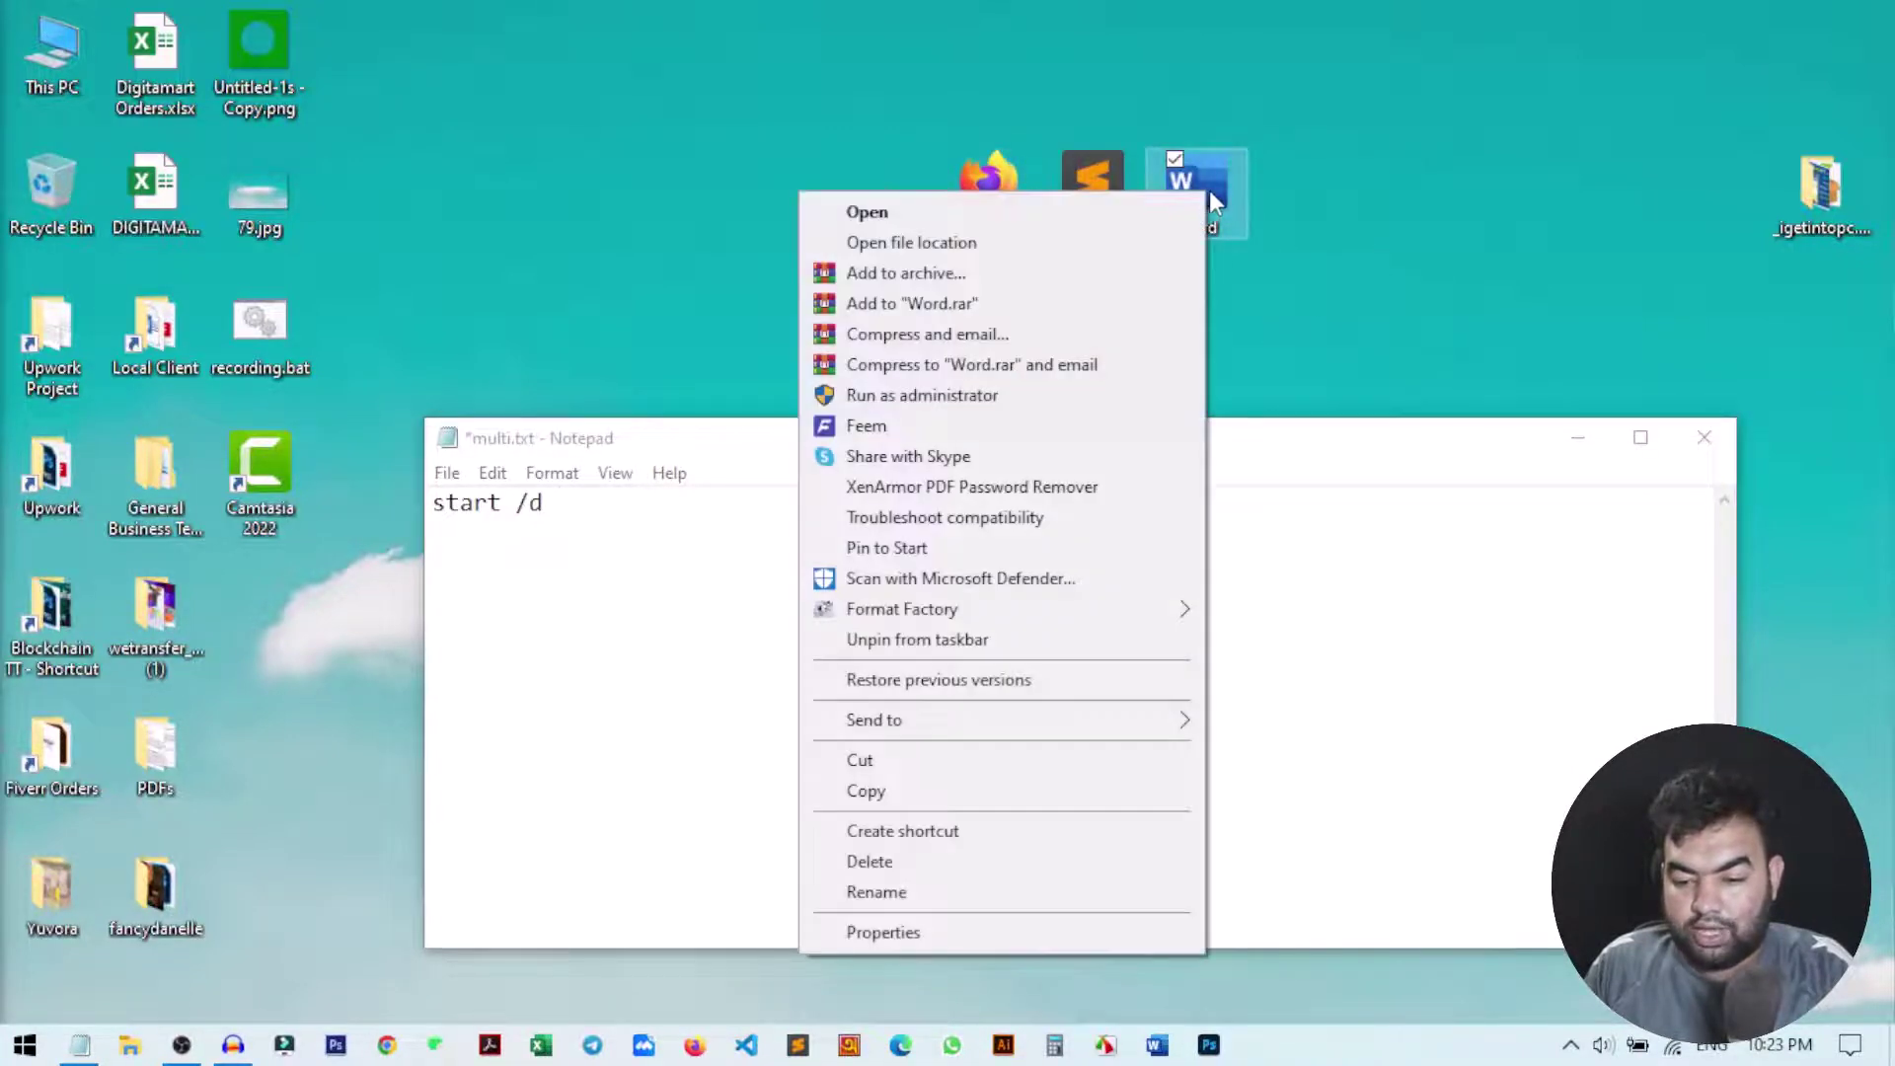
pyautogui.click(1006, 932)
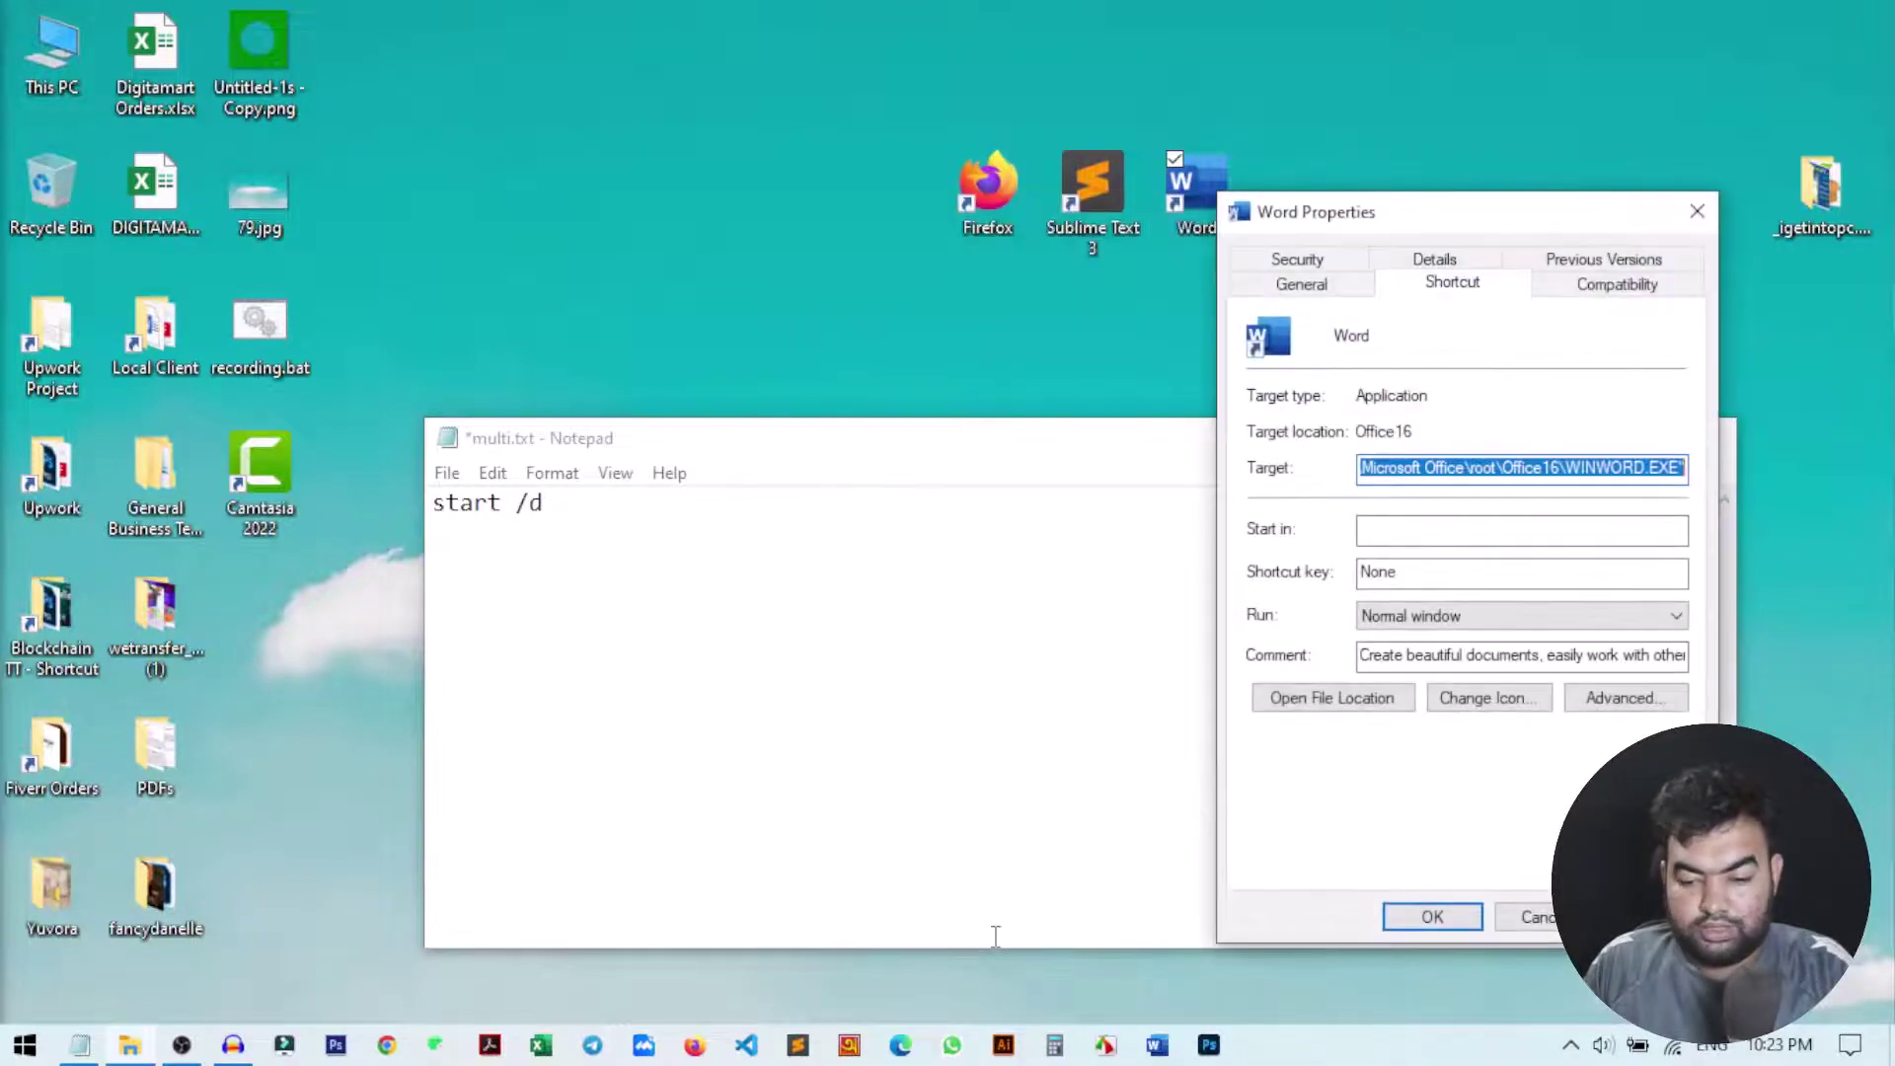
pyautogui.moveTo(1397, 215); pyautogui.dragTo(923, 214)
pyautogui.click(967, 472)
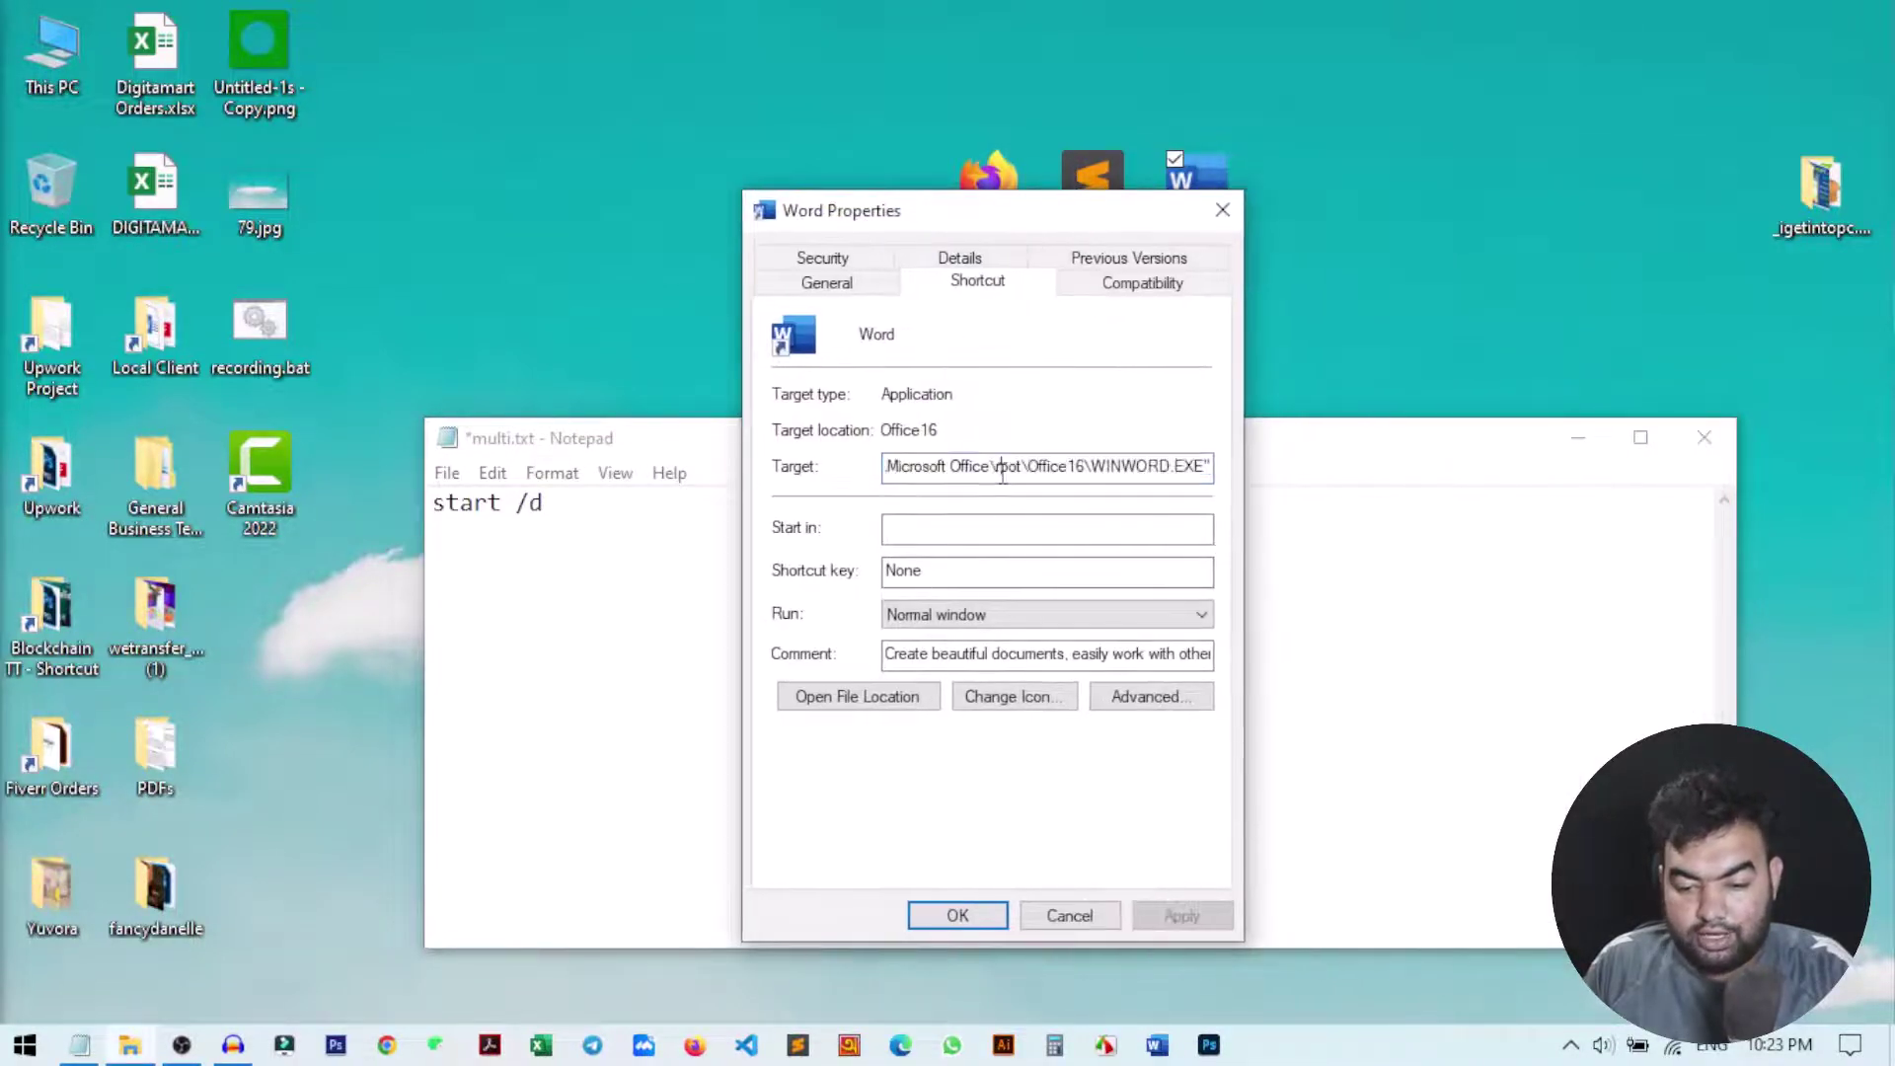
pyautogui.moveTo(967, 472); pyautogui.dragTo(814, 470)
pyautogui.click(923, 472)
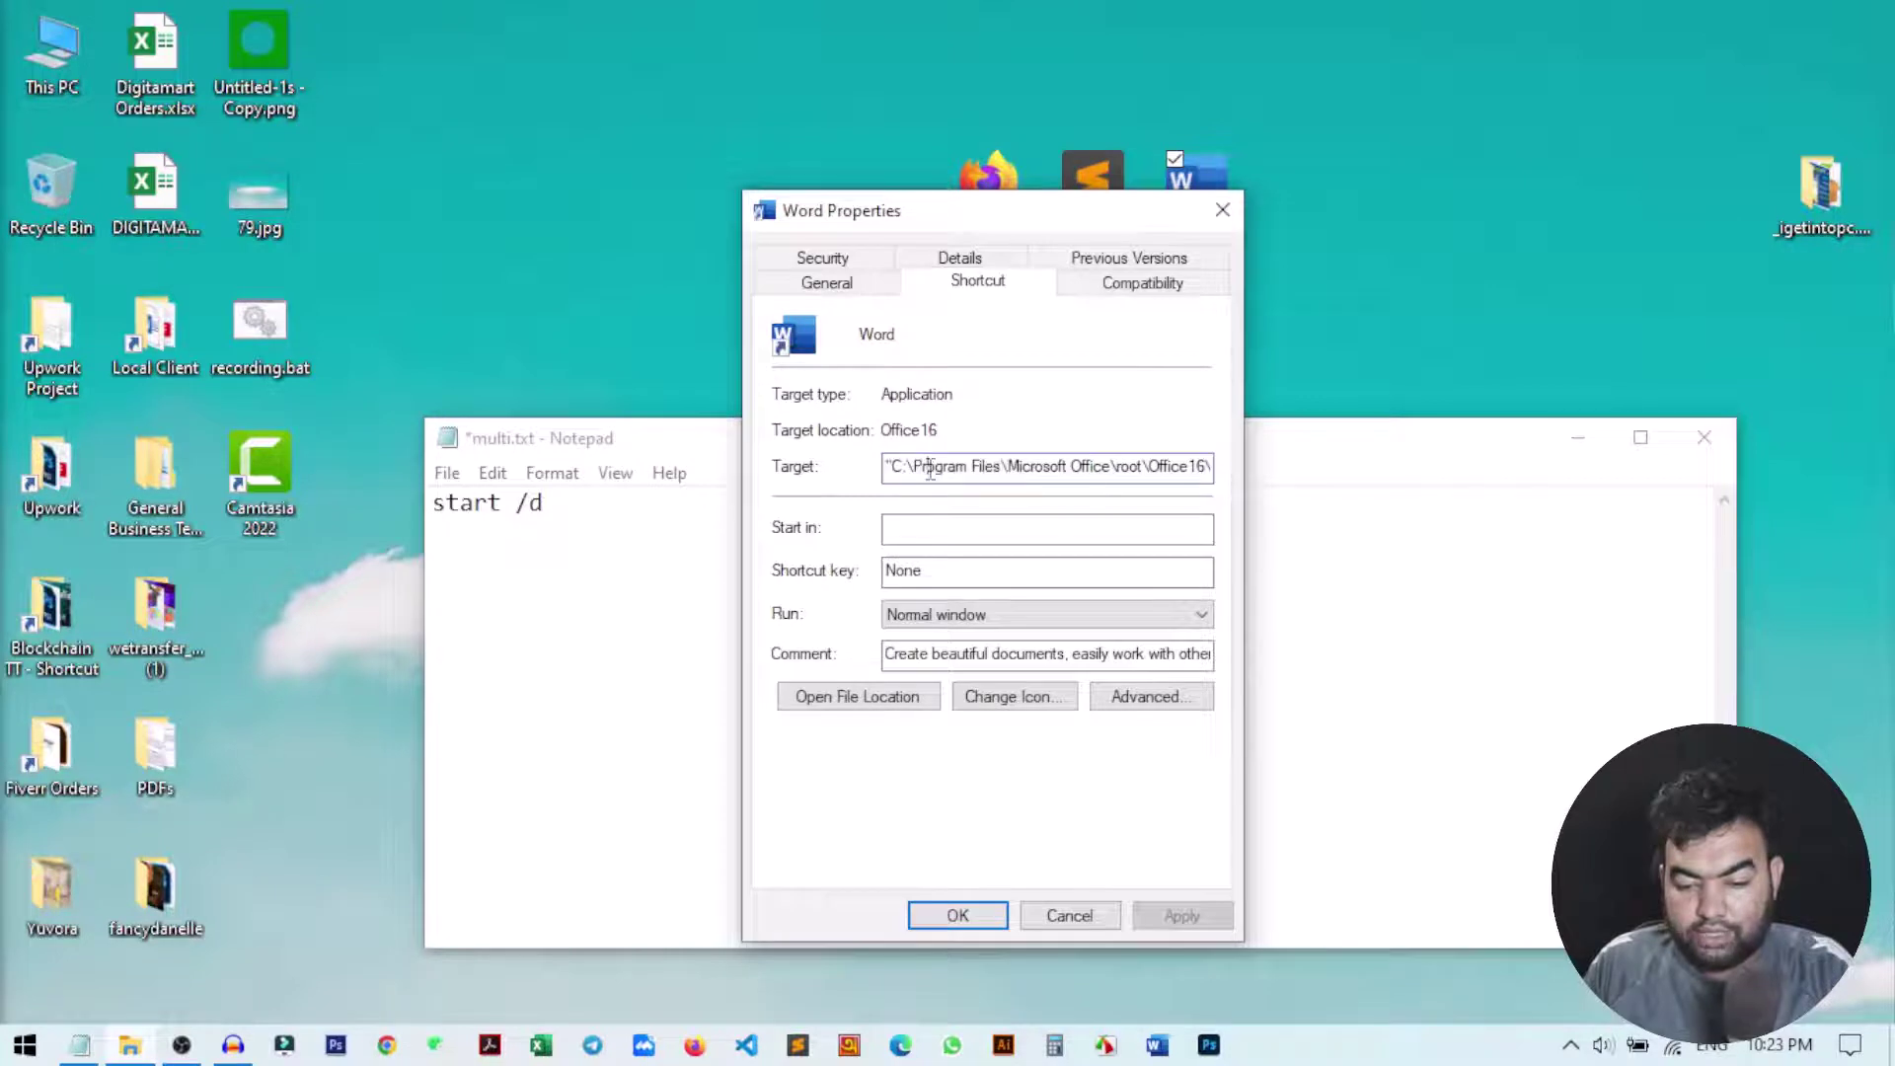
pyautogui.click(892, 471)
pyautogui.moveTo(888, 470); pyautogui.dragTo(1166, 476)
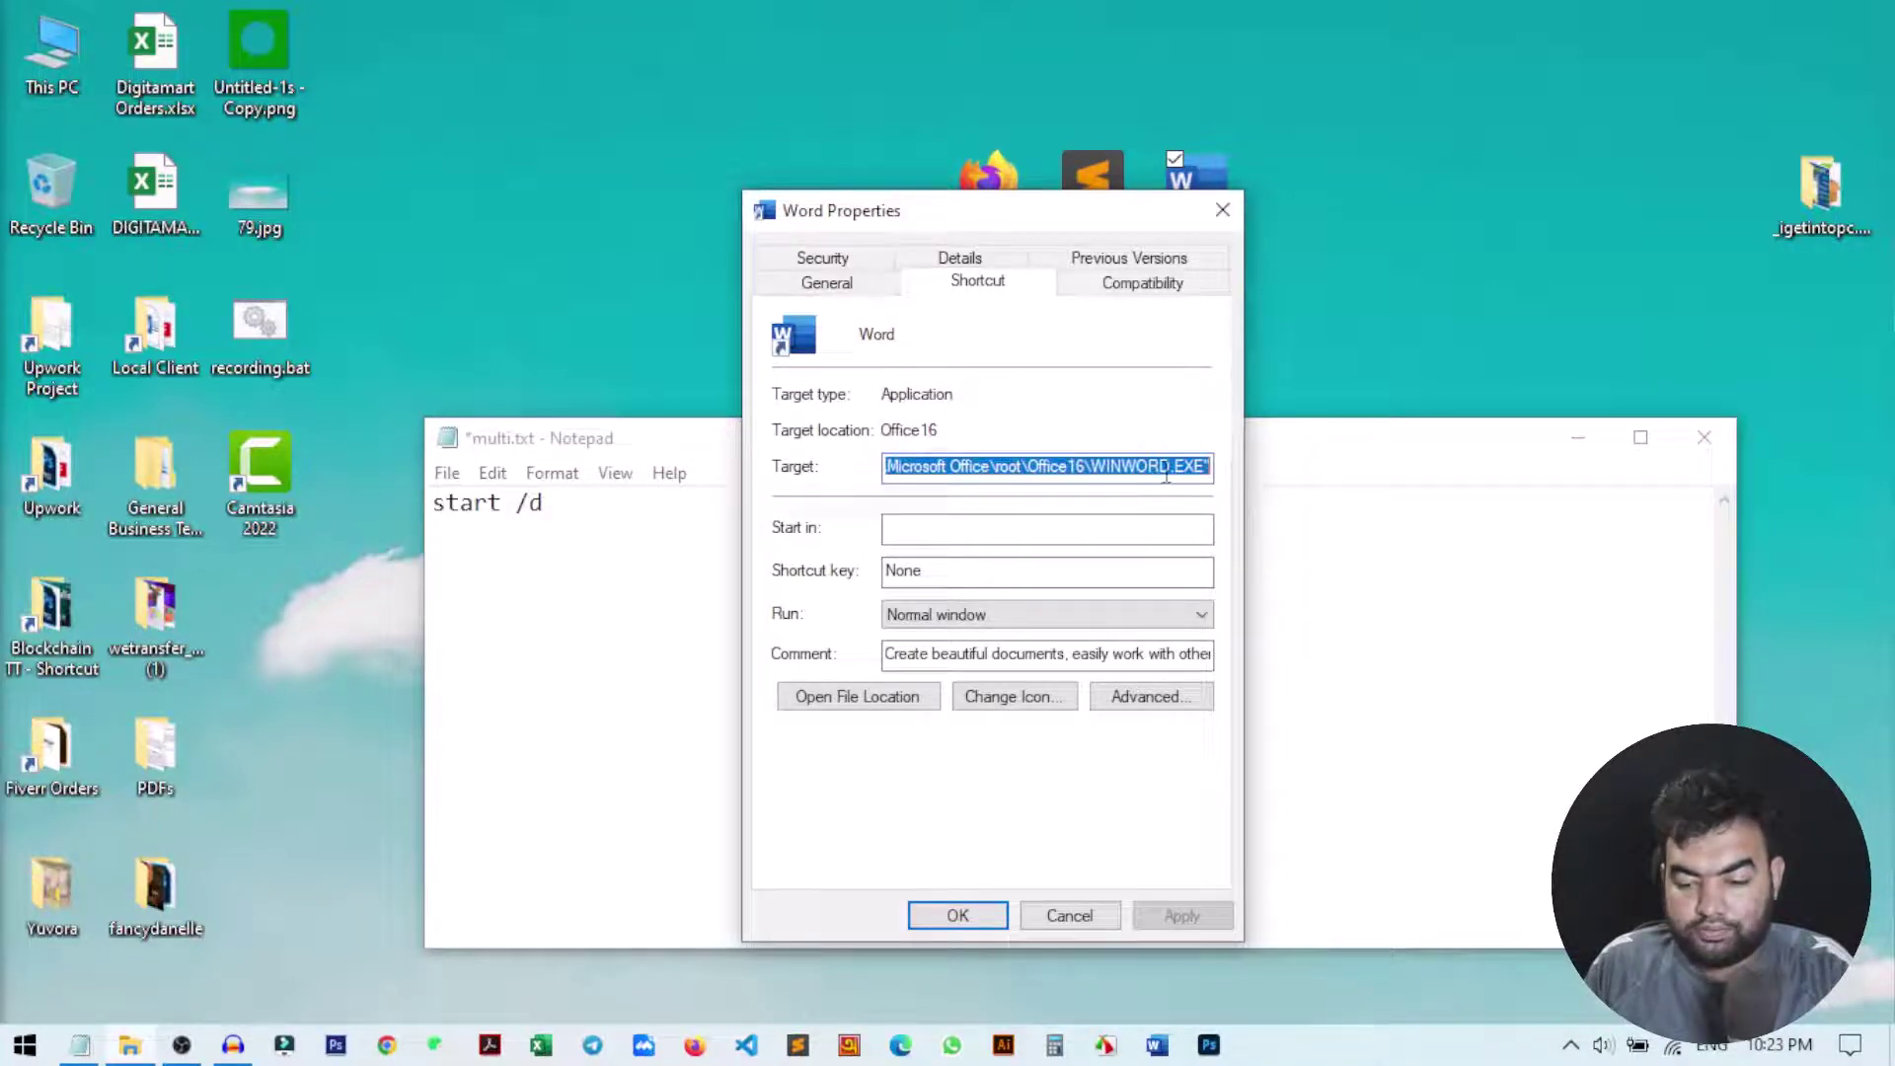
pyautogui.rightClick(1166, 476)
pyautogui.click(969, 555)
# Step: Paste the quoted WINWORD.EXE path after start /d in Notepad
pyautogui.click(673, 531)
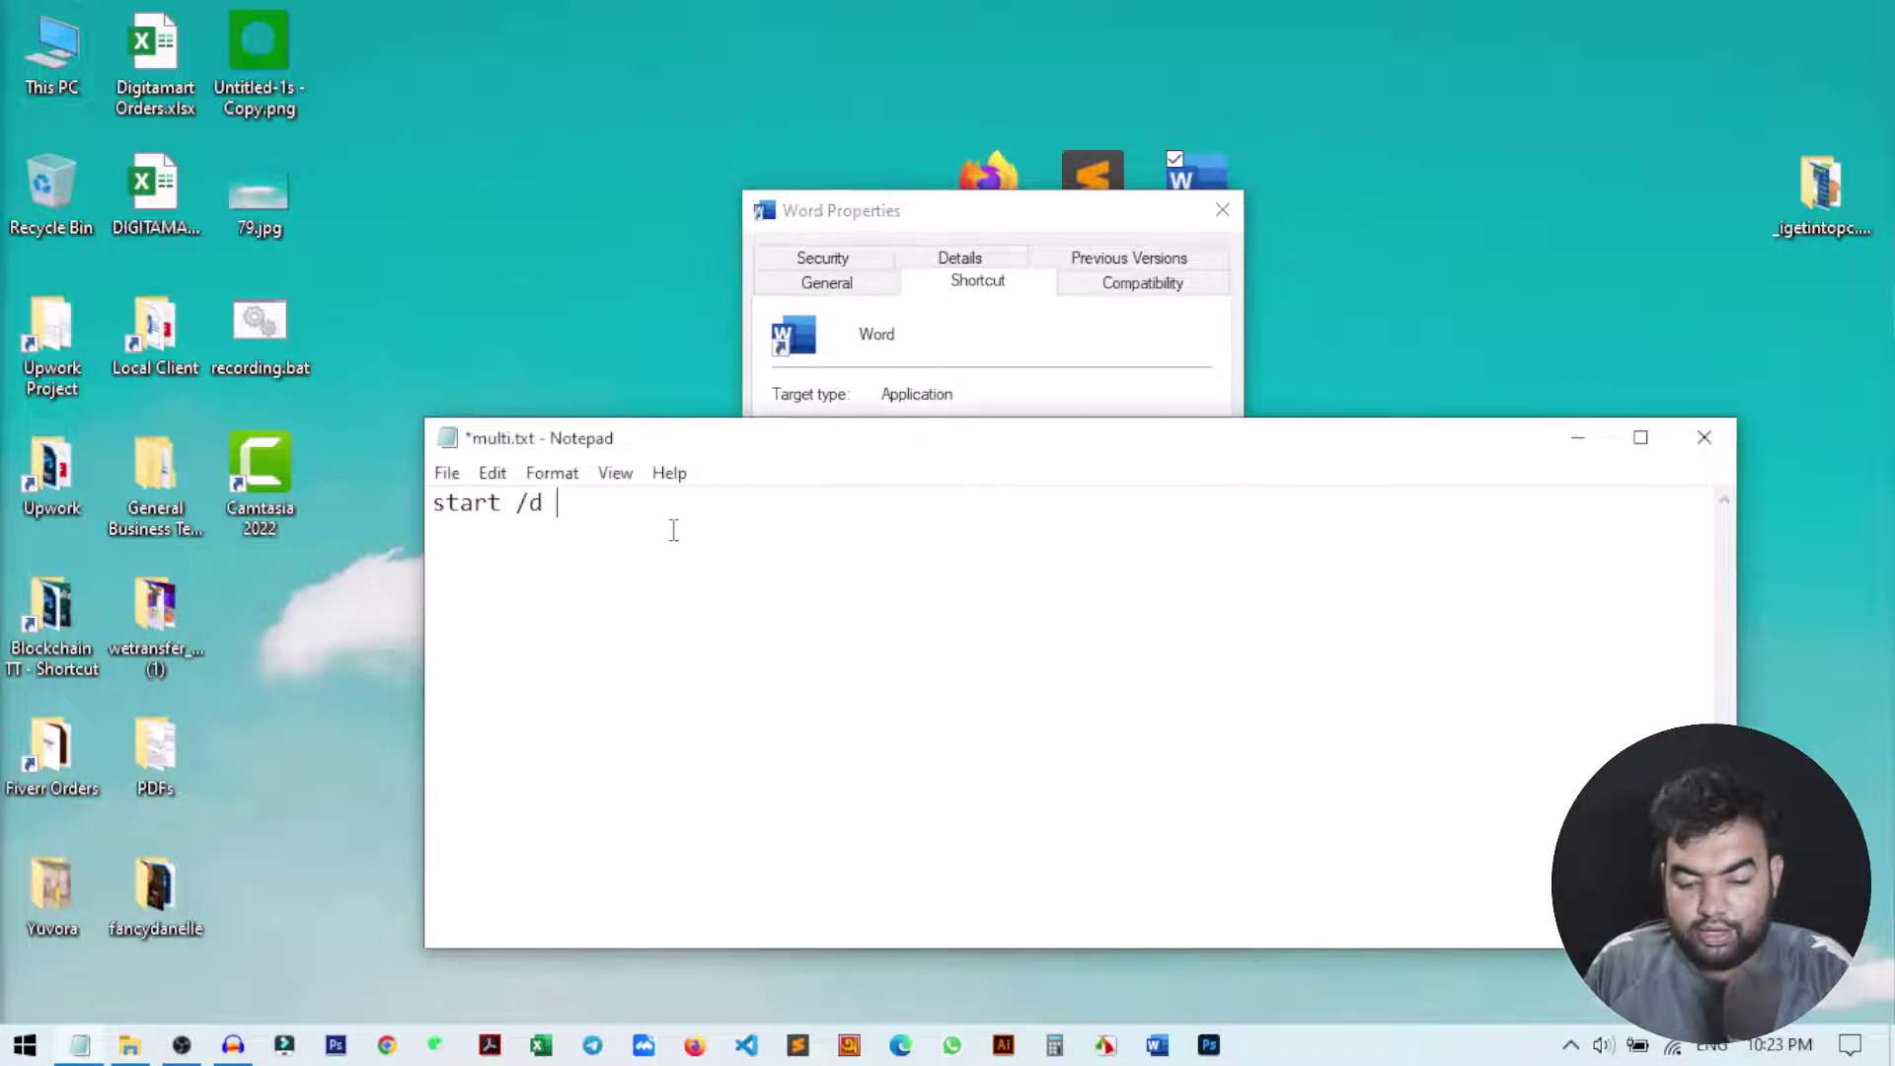
pyautogui.moveTo(570, 511); pyautogui.dragTo(550, 511)
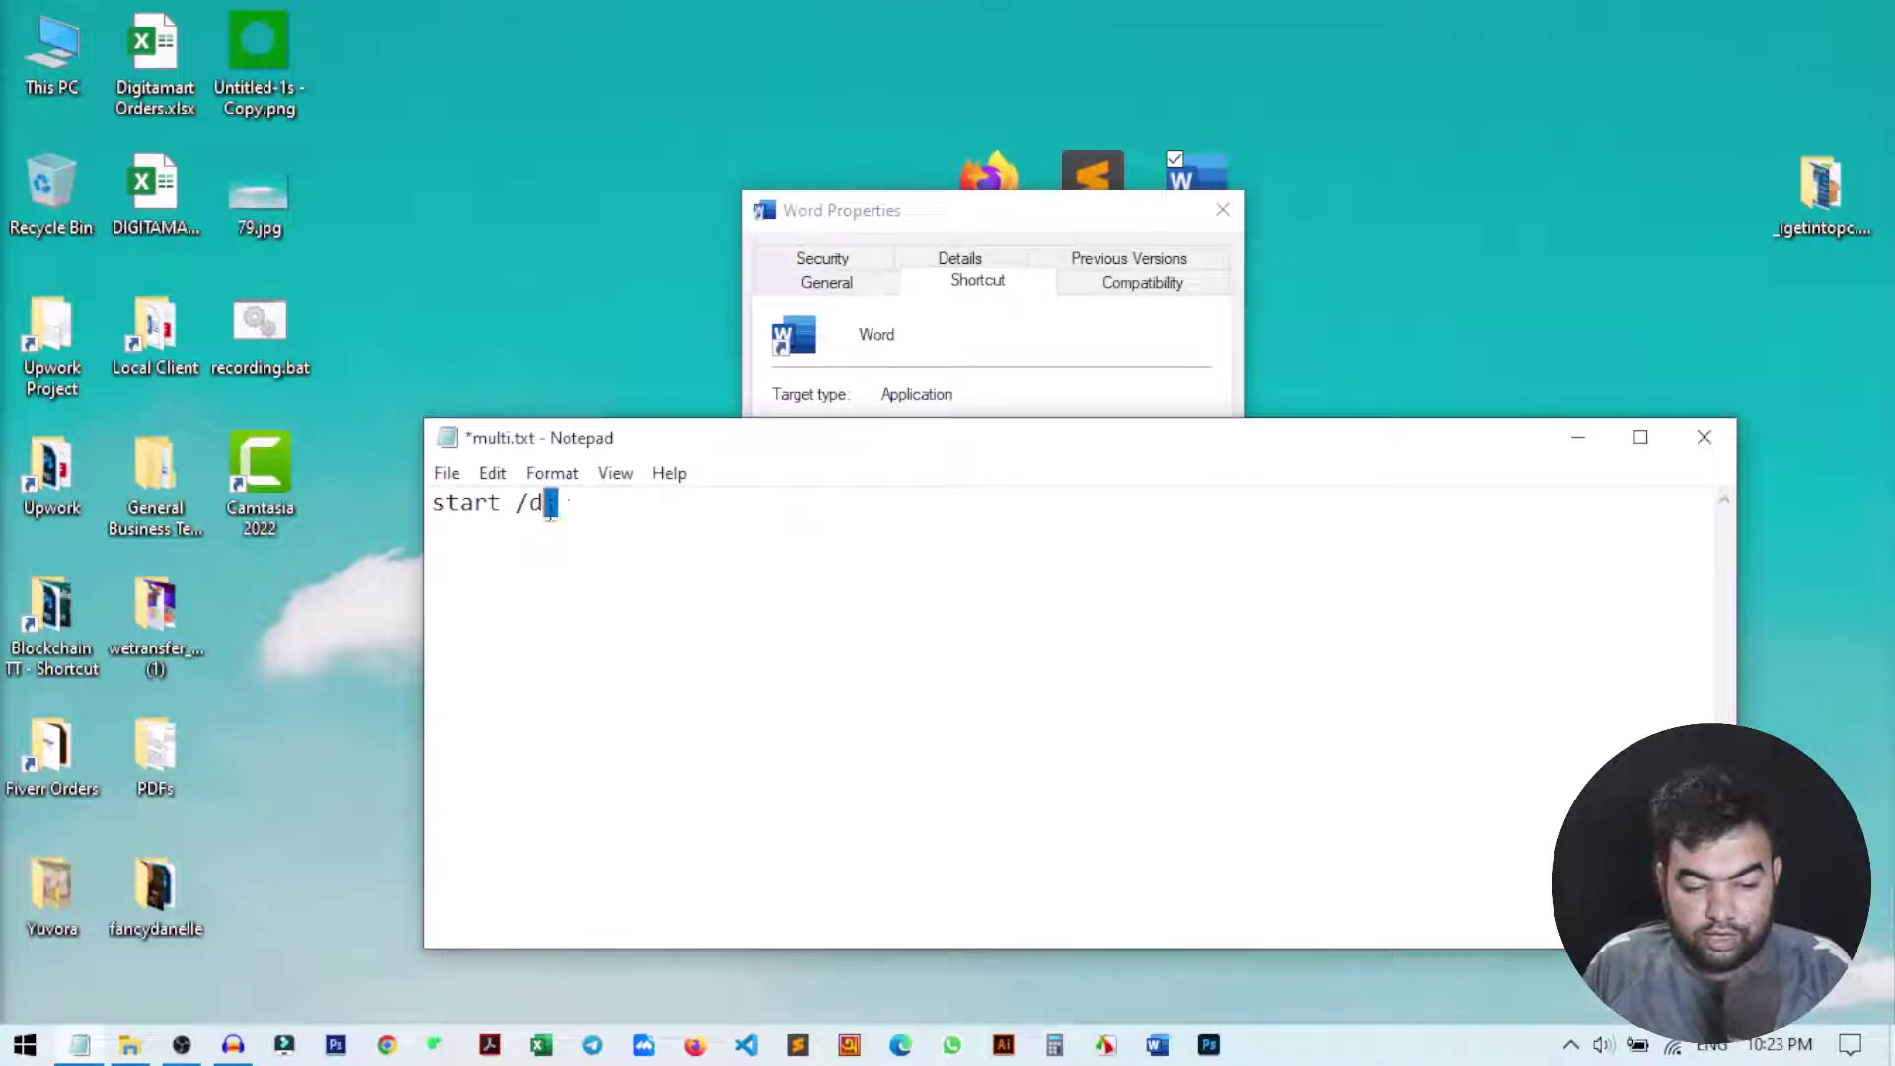
pyautogui.click(582, 511)
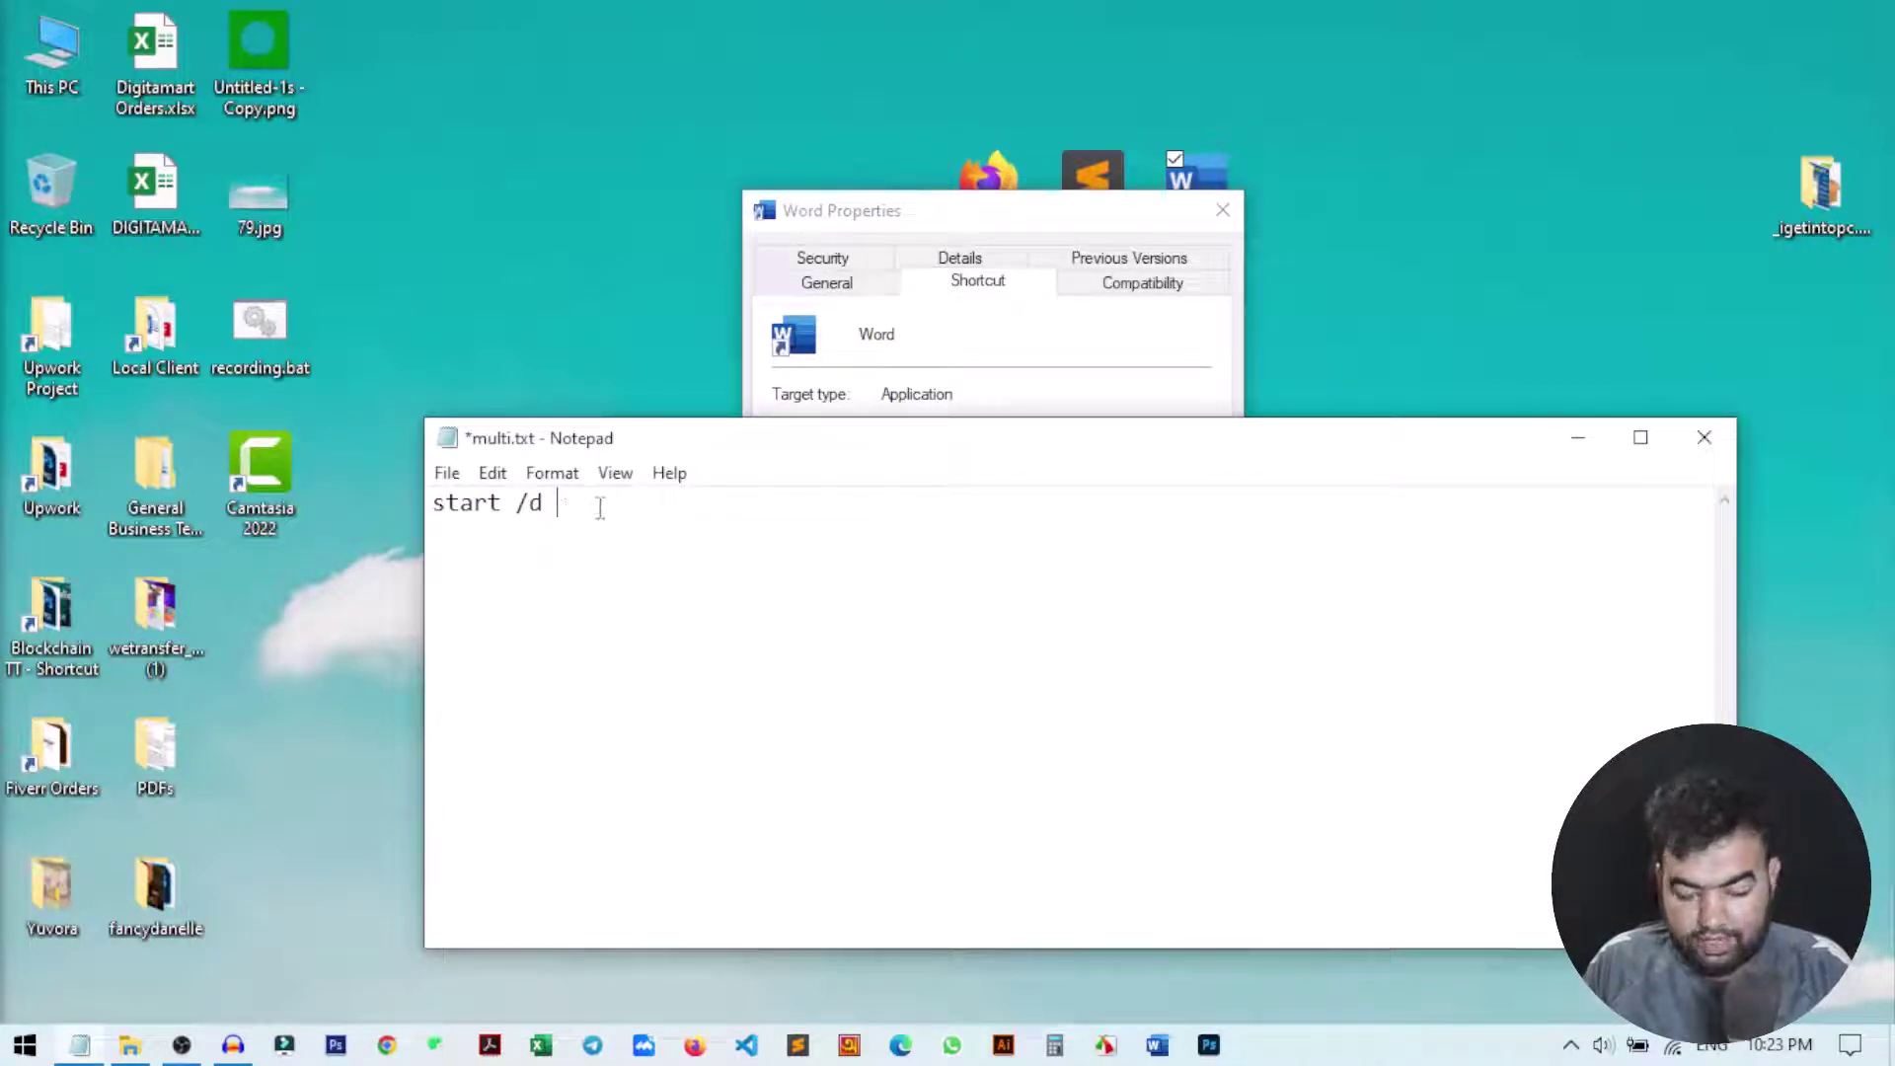
pyautogui.hotkey('ctrl', 'v')
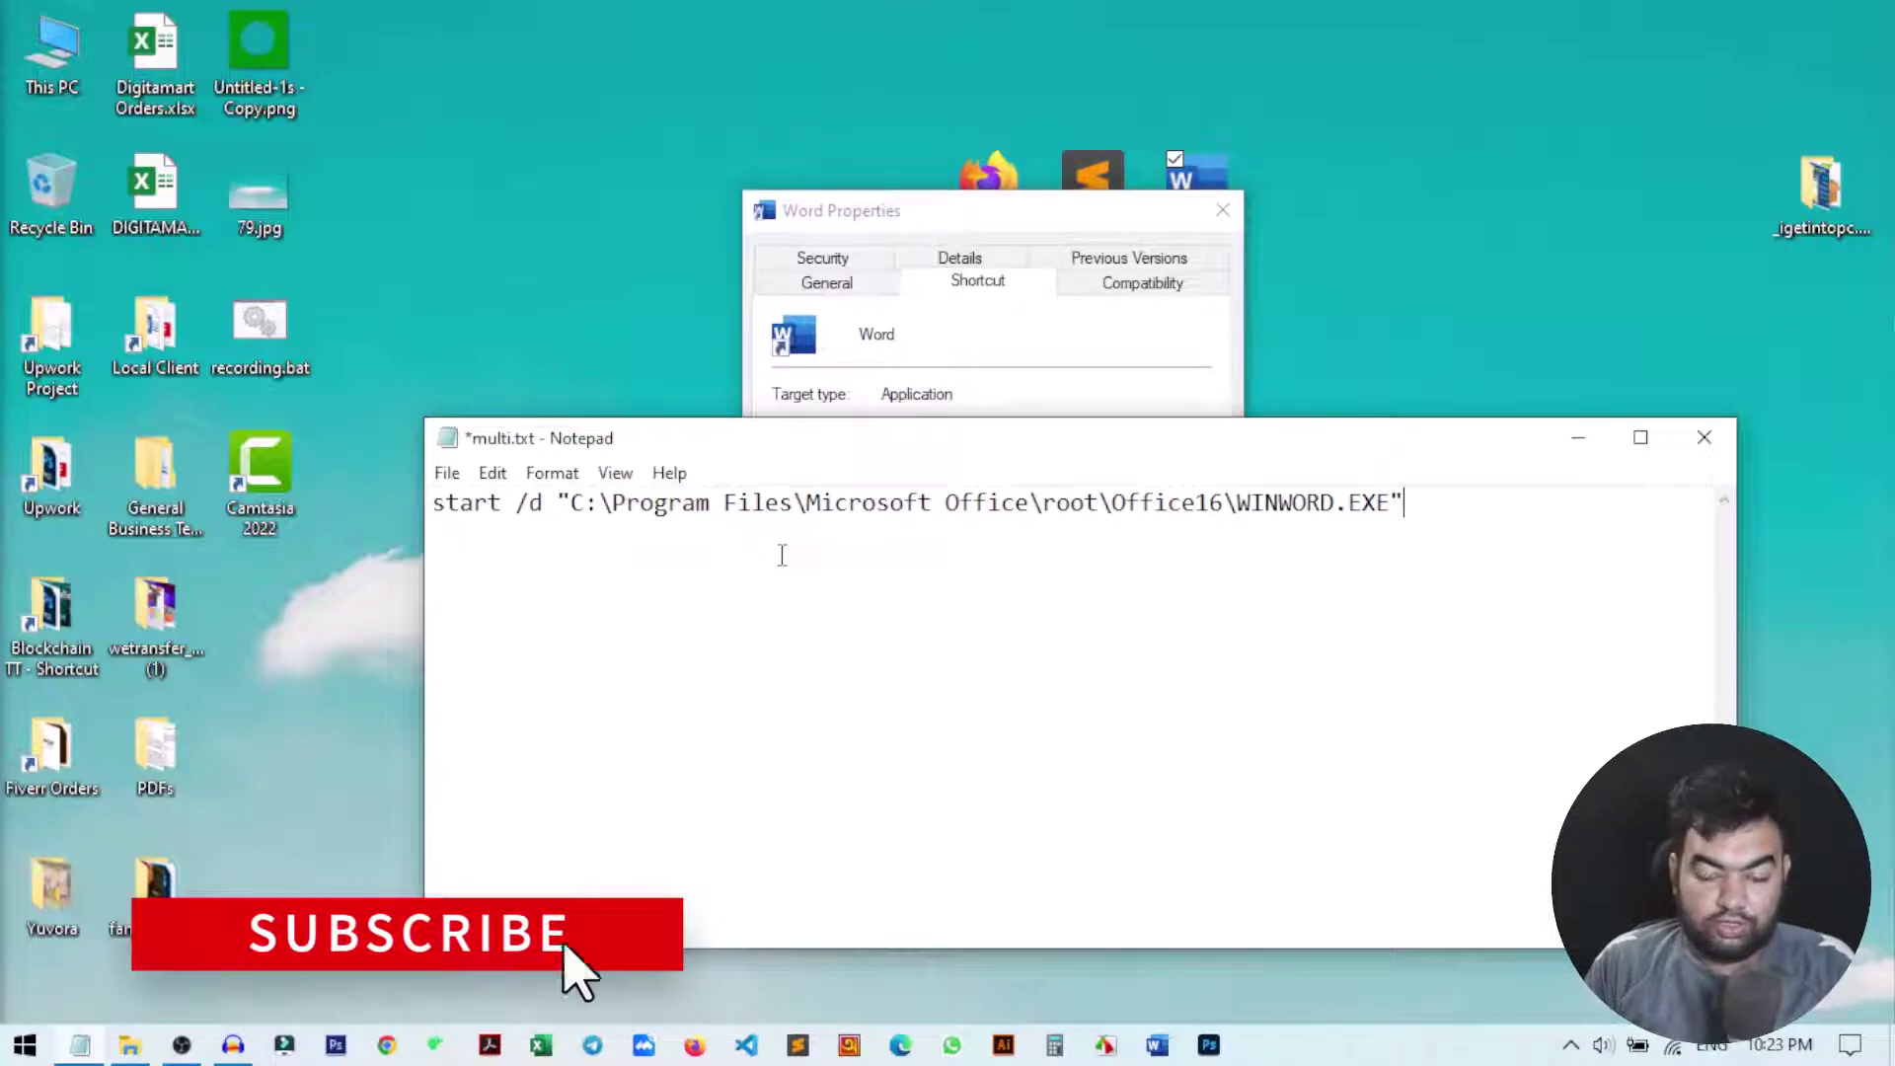
pyautogui.click(1392, 503)
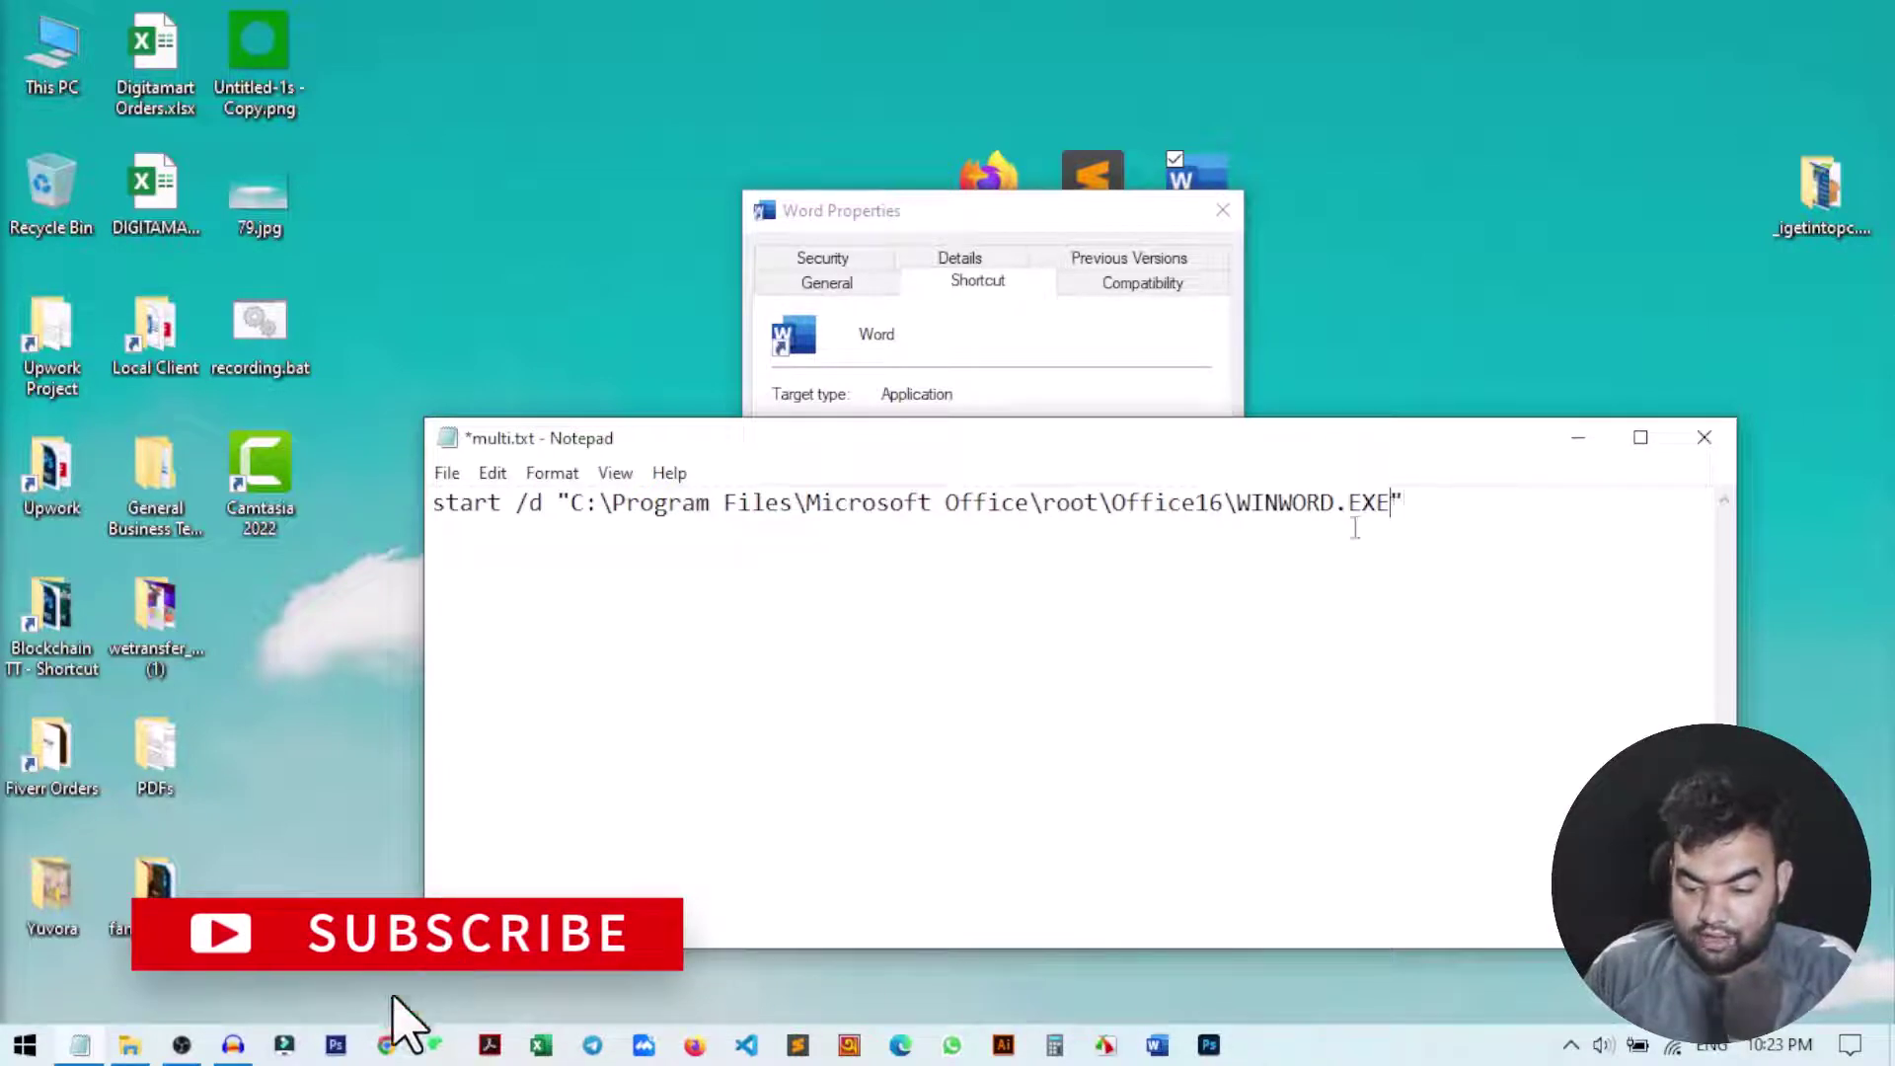
# Step: Move WINWORD.EXE out of the path so the line ends \Office16\" "" WINWORD.EXE
pyautogui.moveTo(1391, 506); pyautogui.dragTo(1245, 513)
pyautogui.click(1409, 505)
pyautogui.moveTo(1392, 506); pyautogui.dragTo(1245, 513)
pyautogui.rightClick(1248, 514)
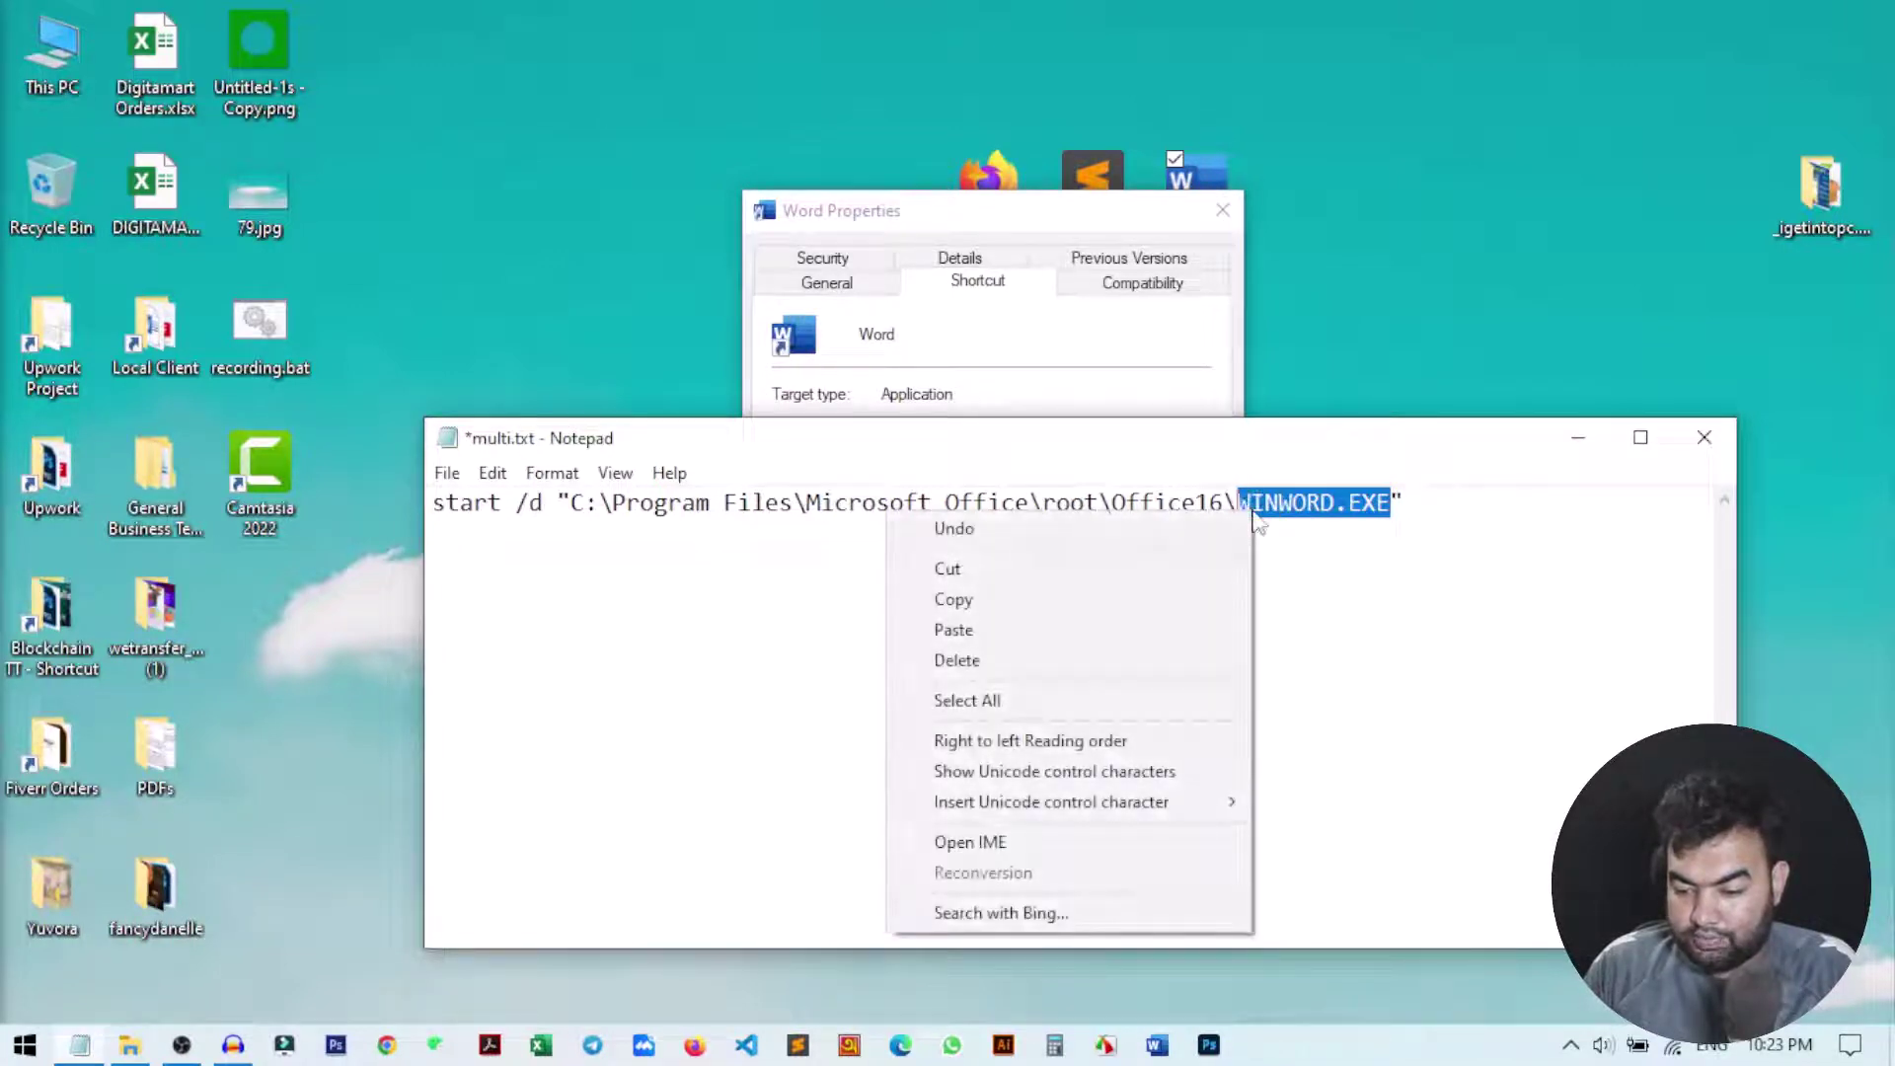
pyautogui.click(1093, 581)
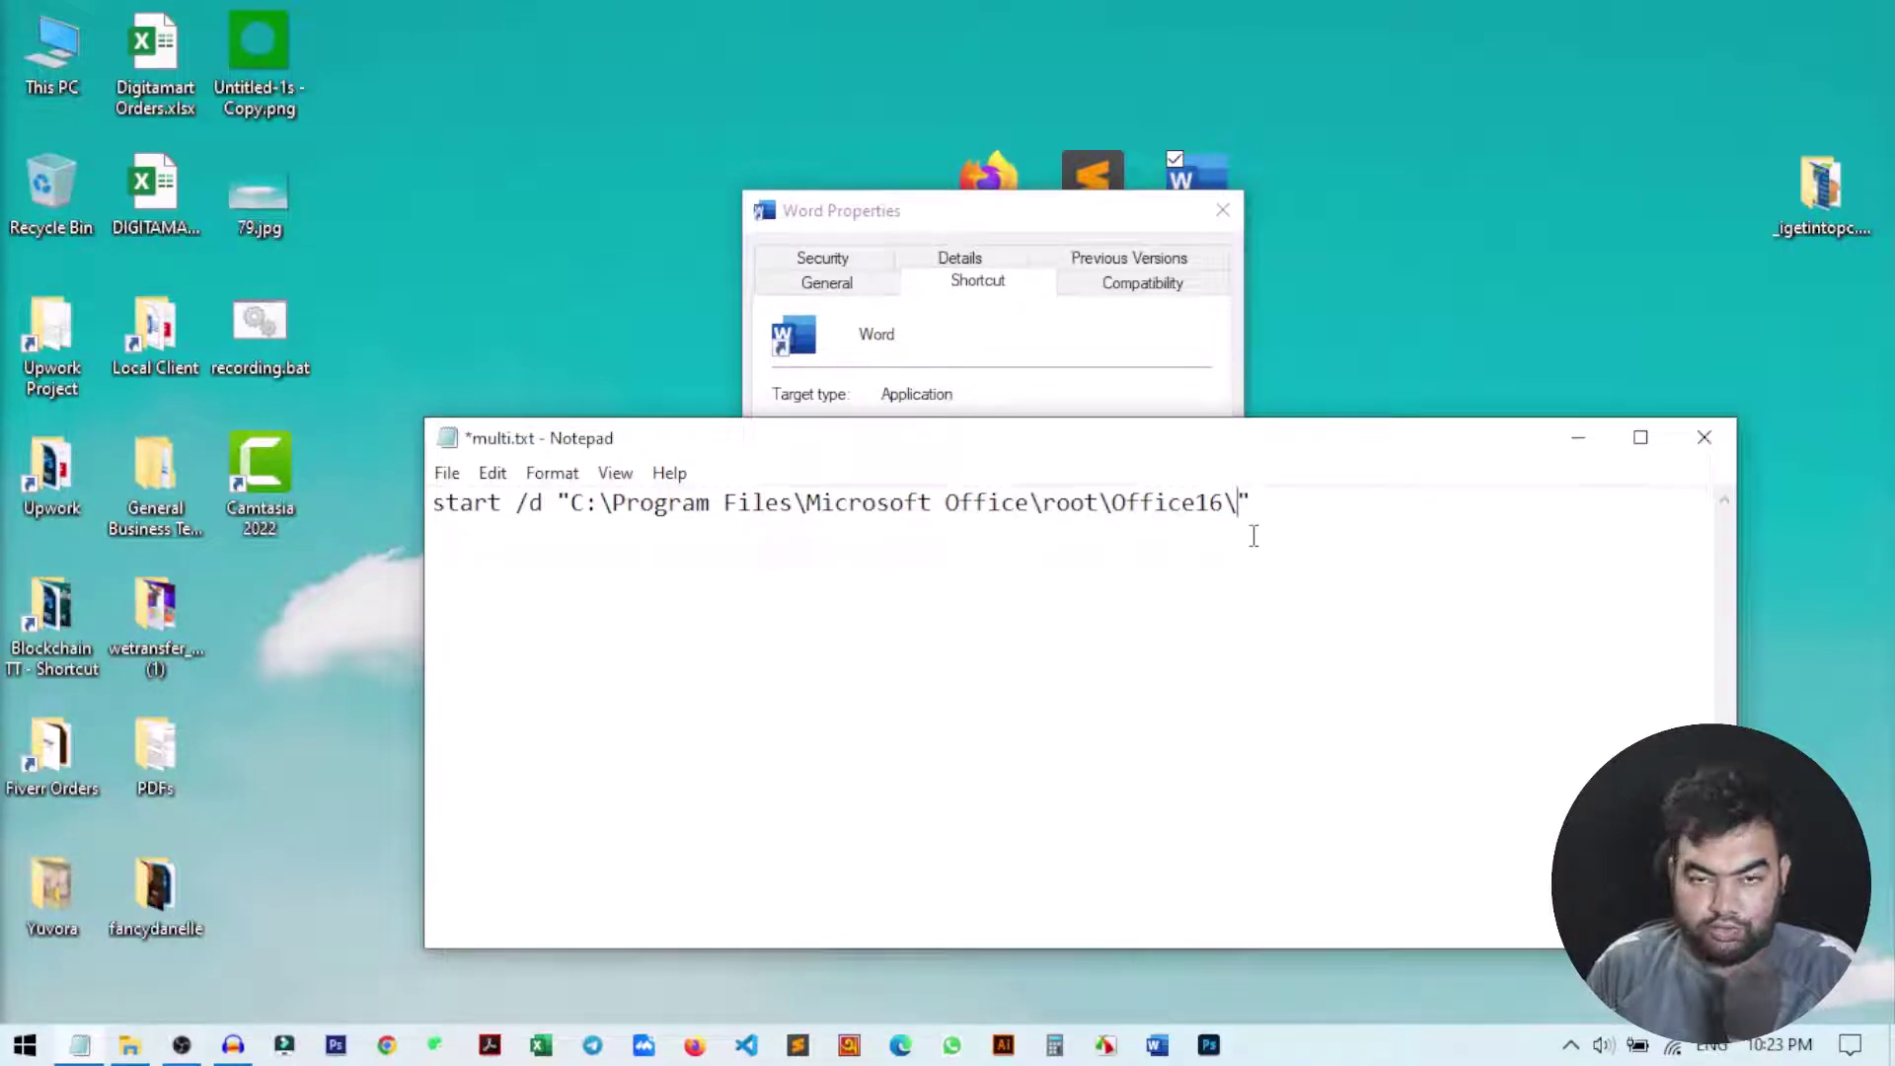
pyautogui.click(1305, 507)
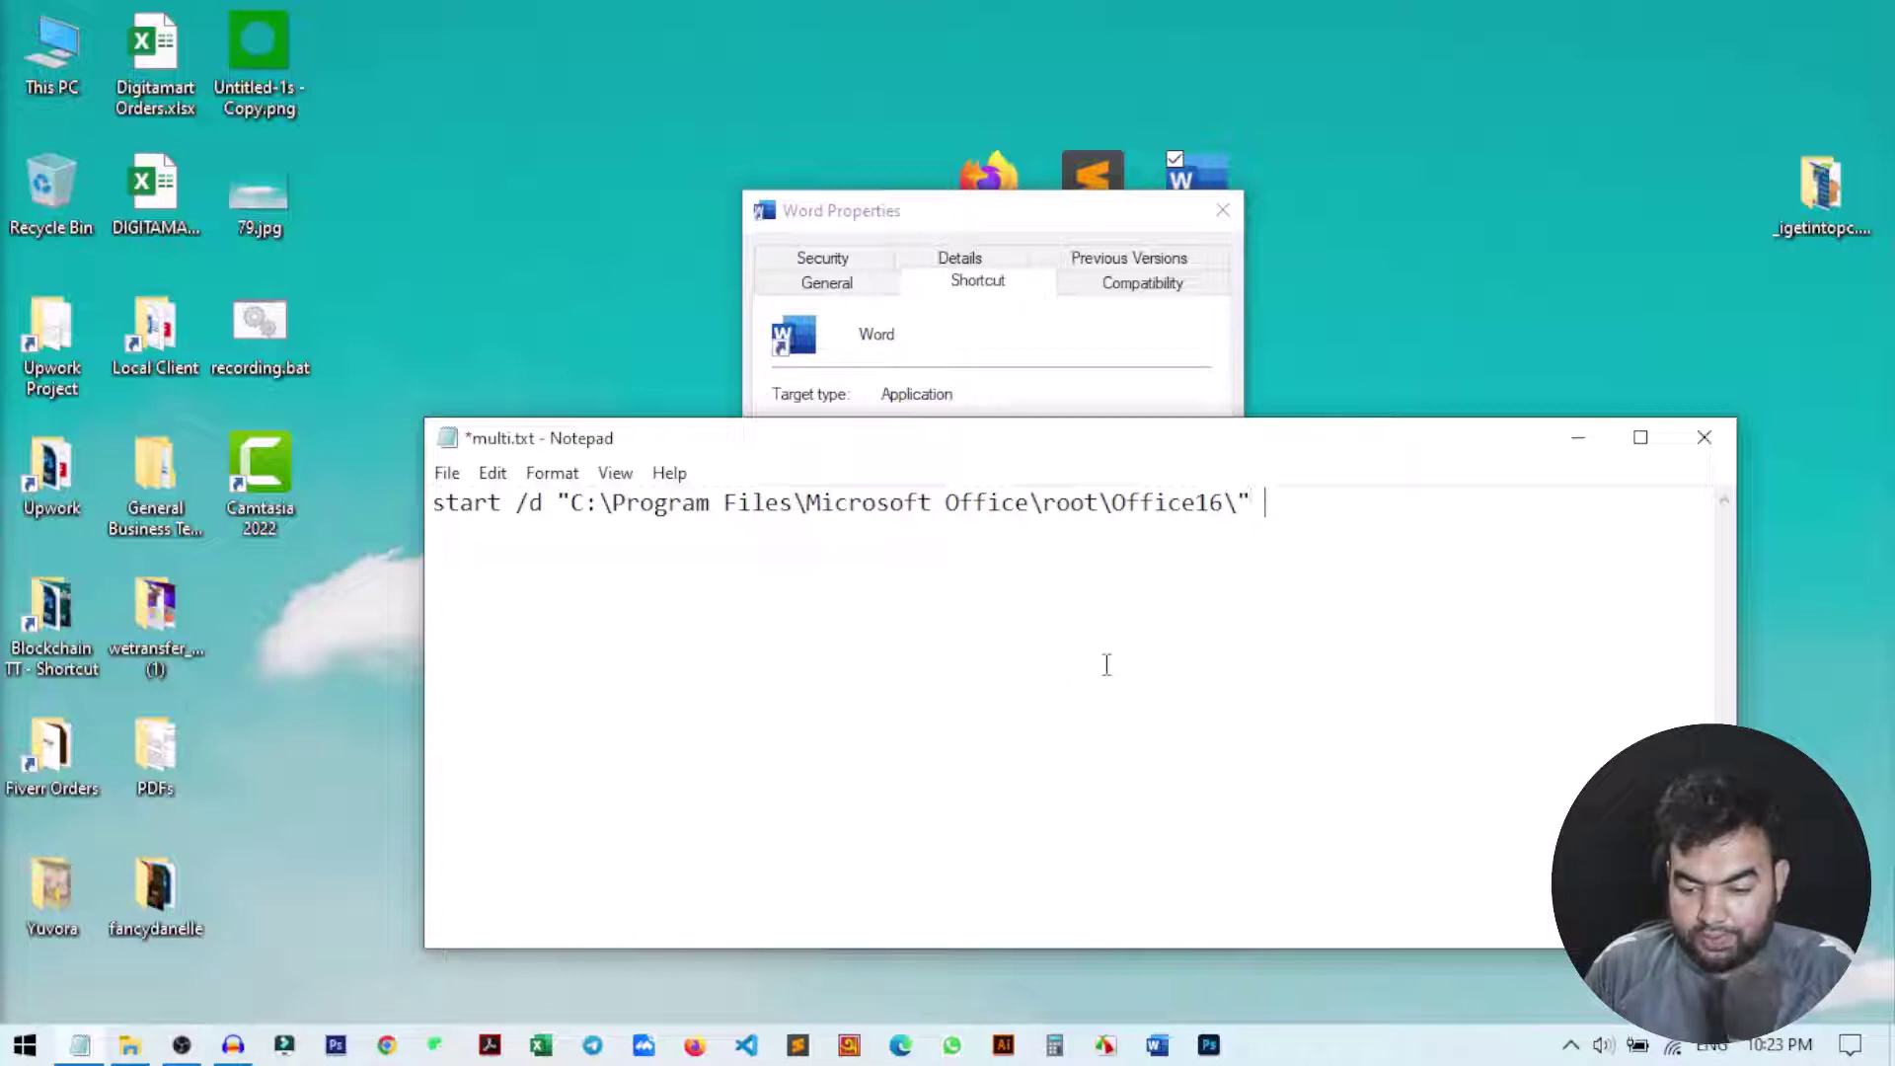
pyautogui.write('"')
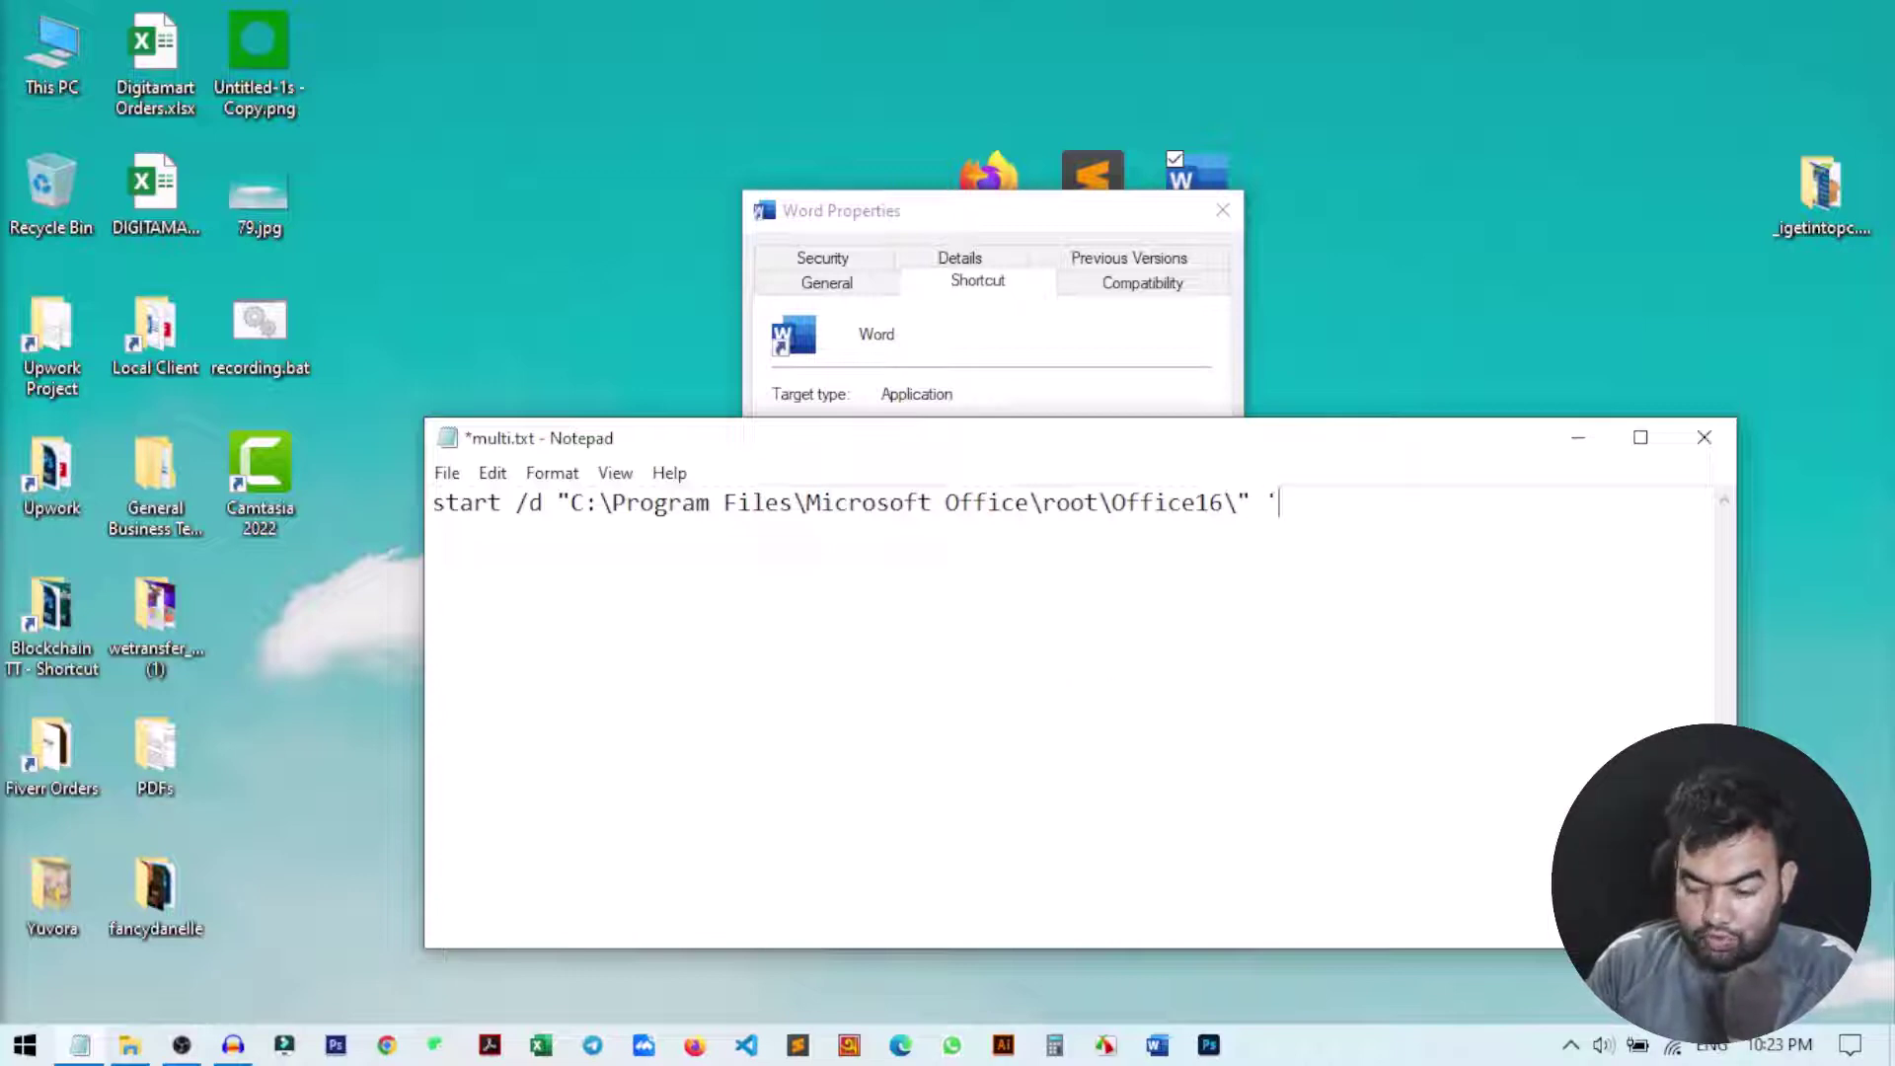
pyautogui.write('"')
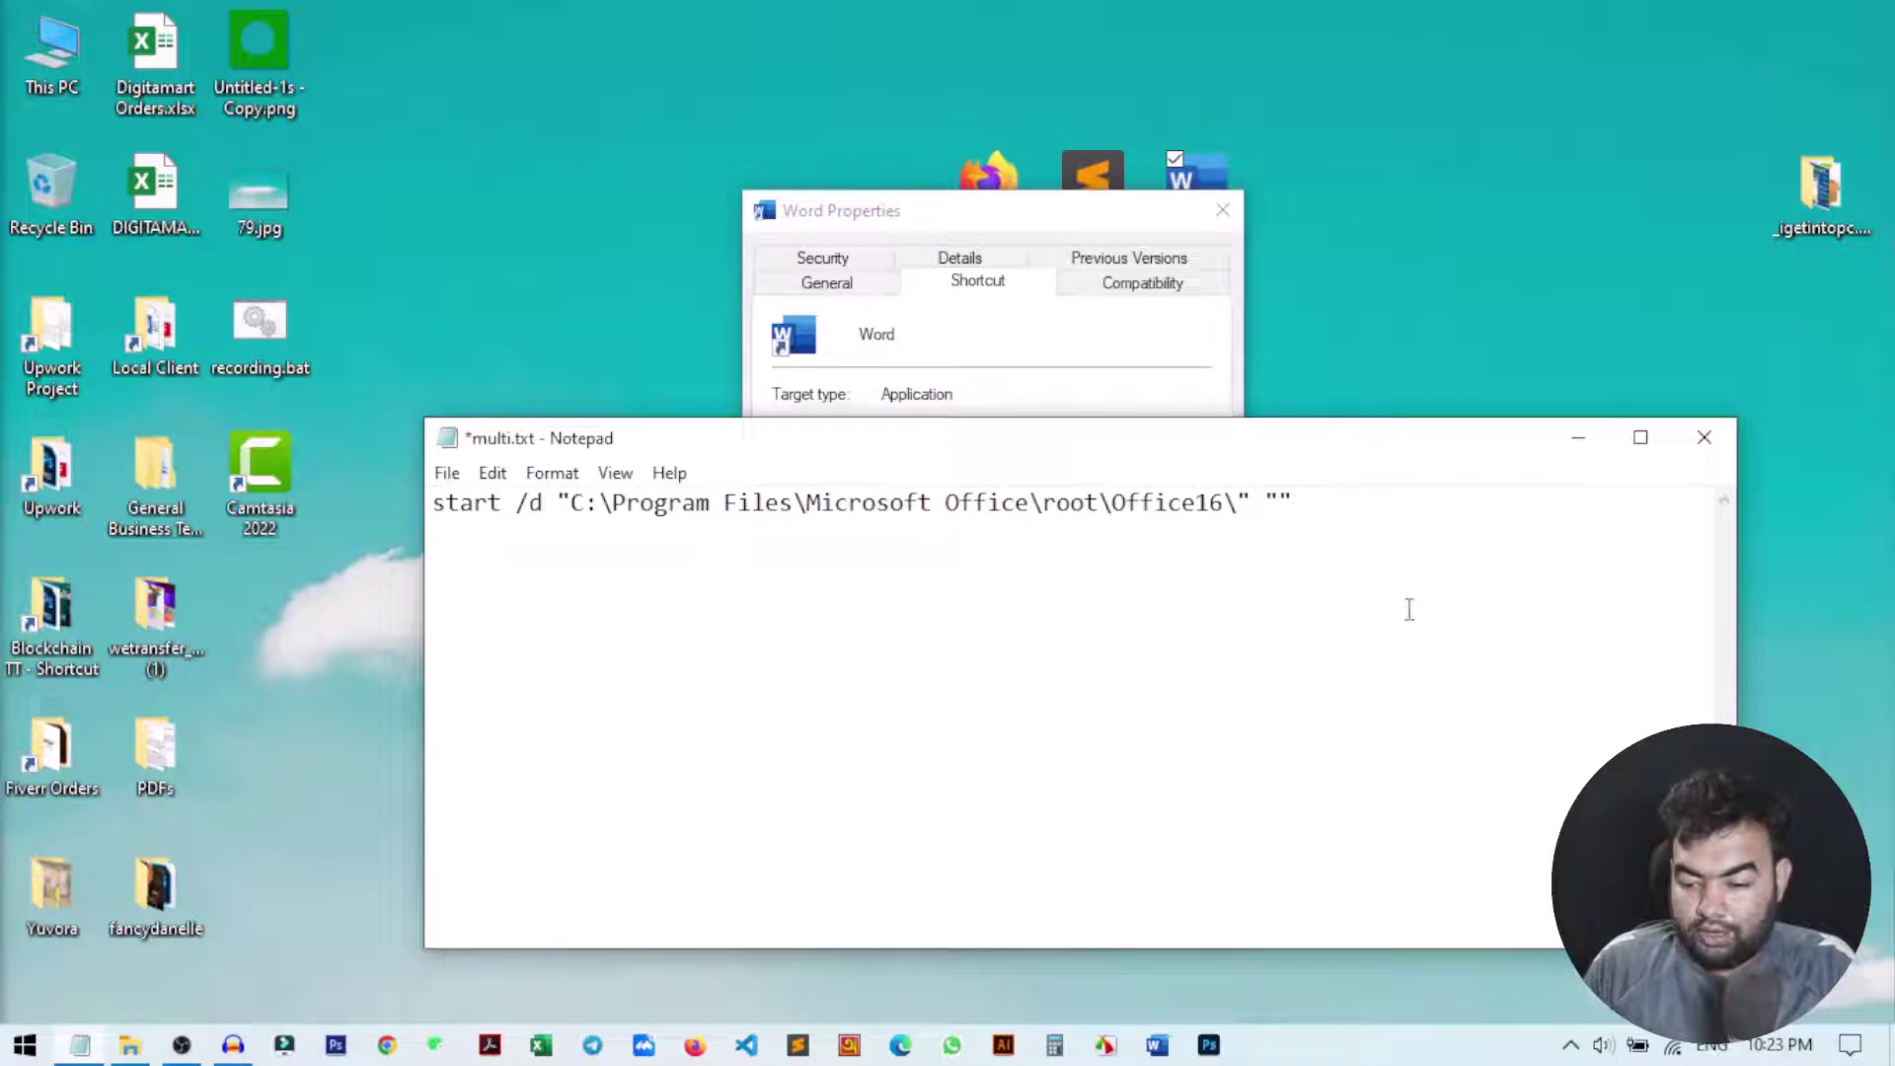
pyautogui.hotkey('ctrl', 'v')
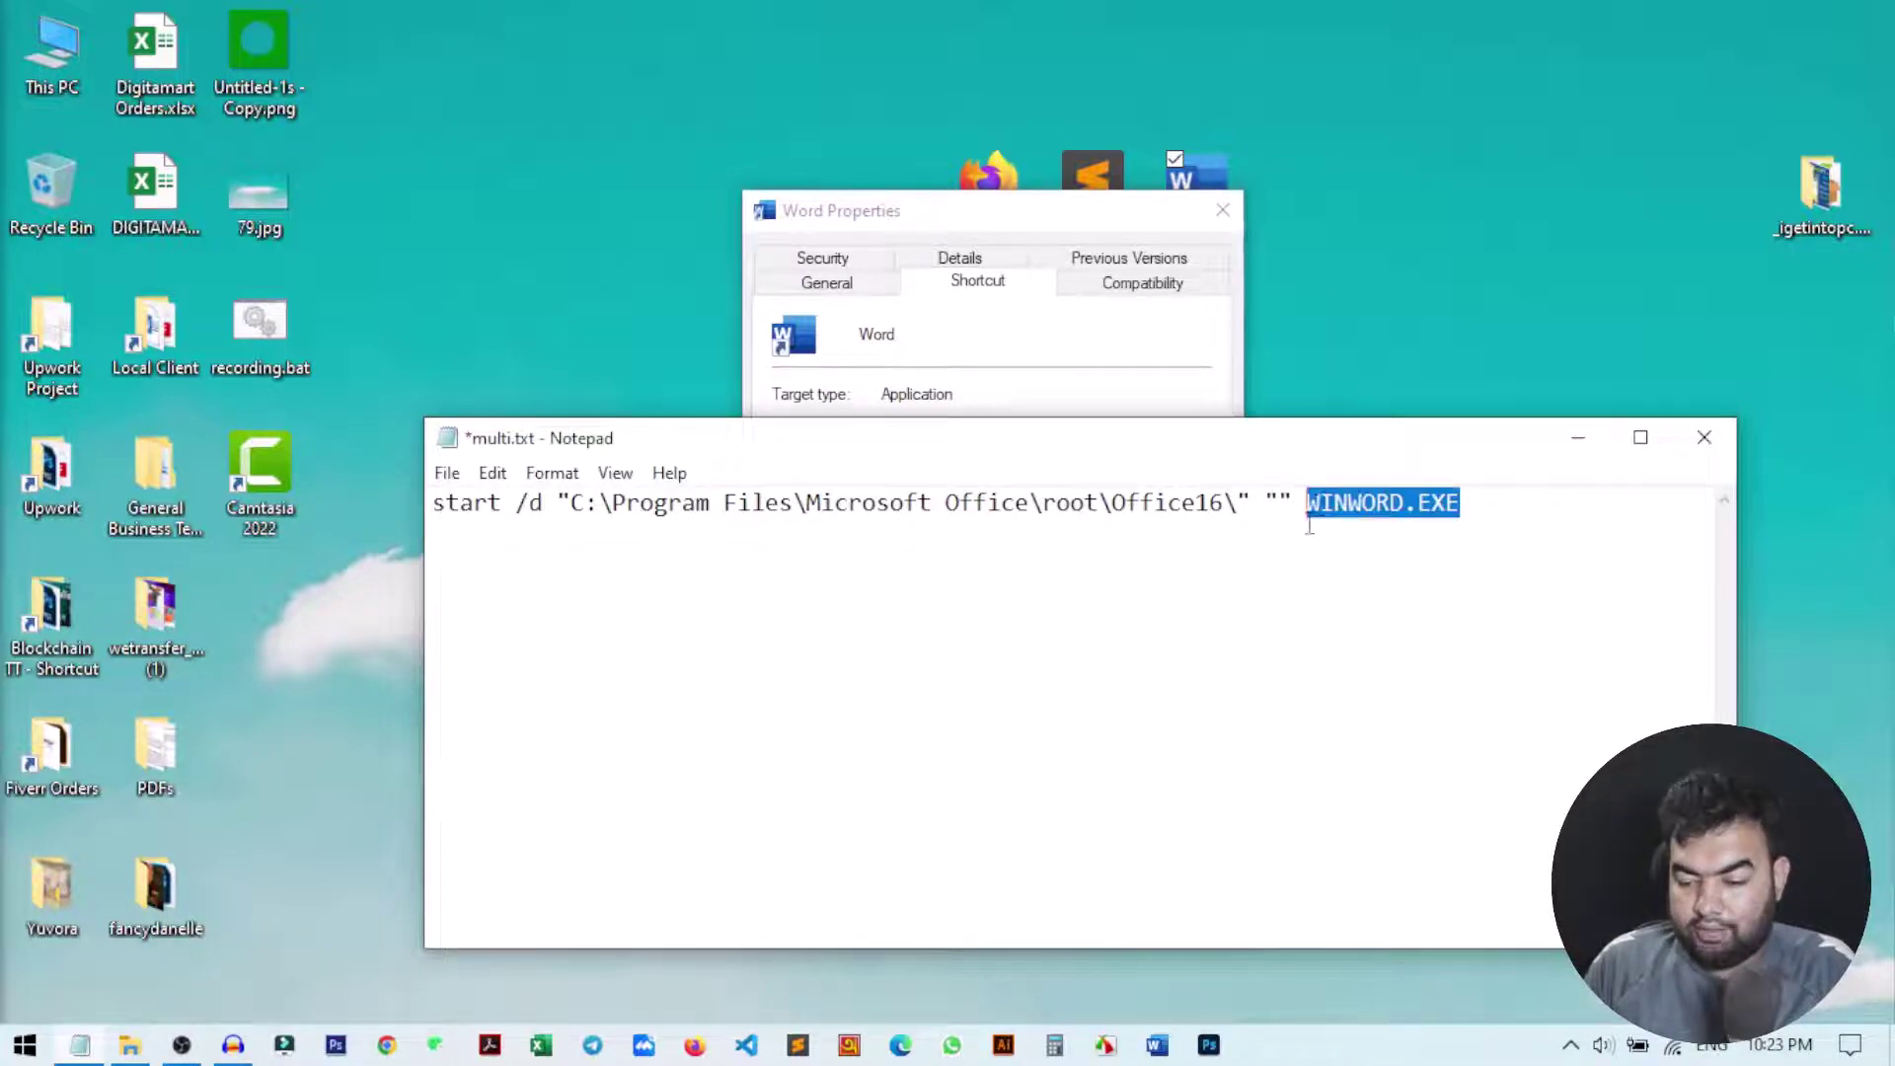
pyautogui.moveTo(1349, 435); pyautogui.dragTo(1405, 532)
pyautogui.press('Right')
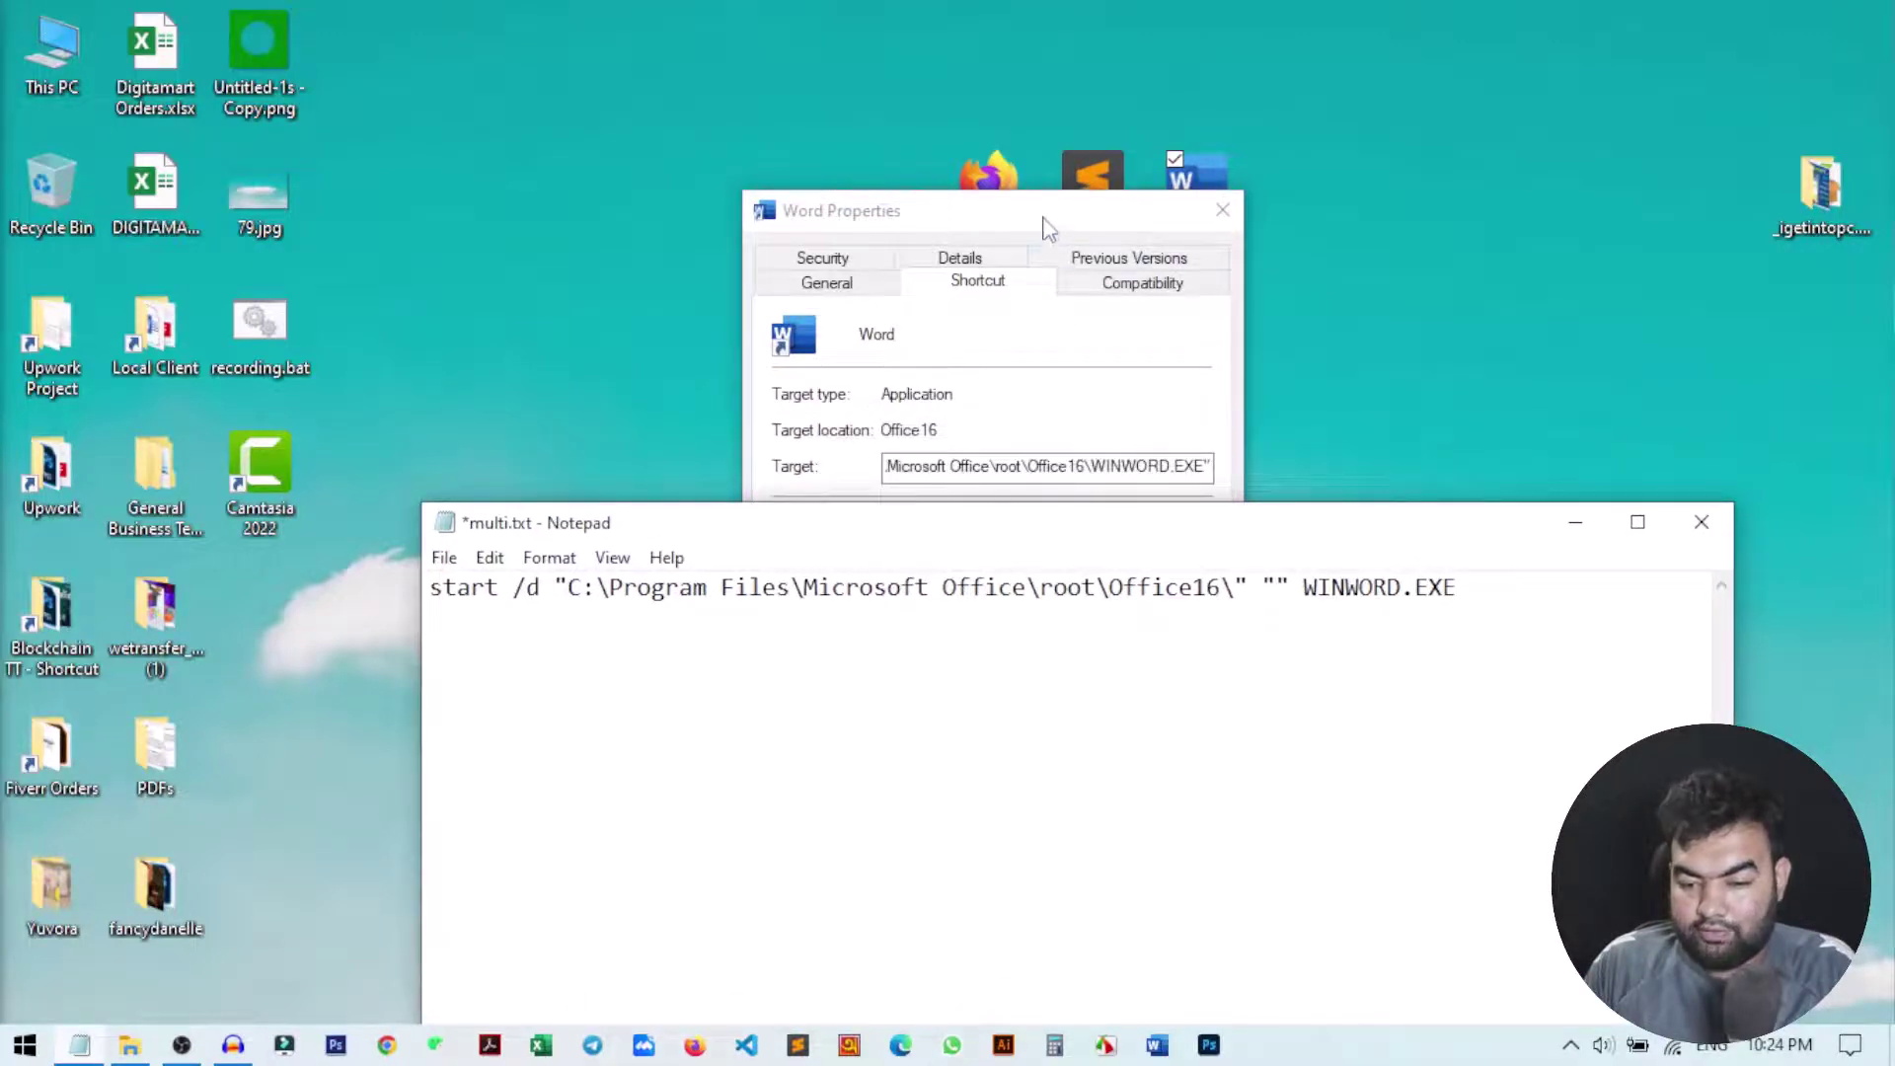
# Step: Rearrange the Word Properties and Notepad windows to check Word's target path
pyautogui.moveTo(1048, 229); pyautogui.dragTo(957, 163)
pyautogui.click(1036, 413)
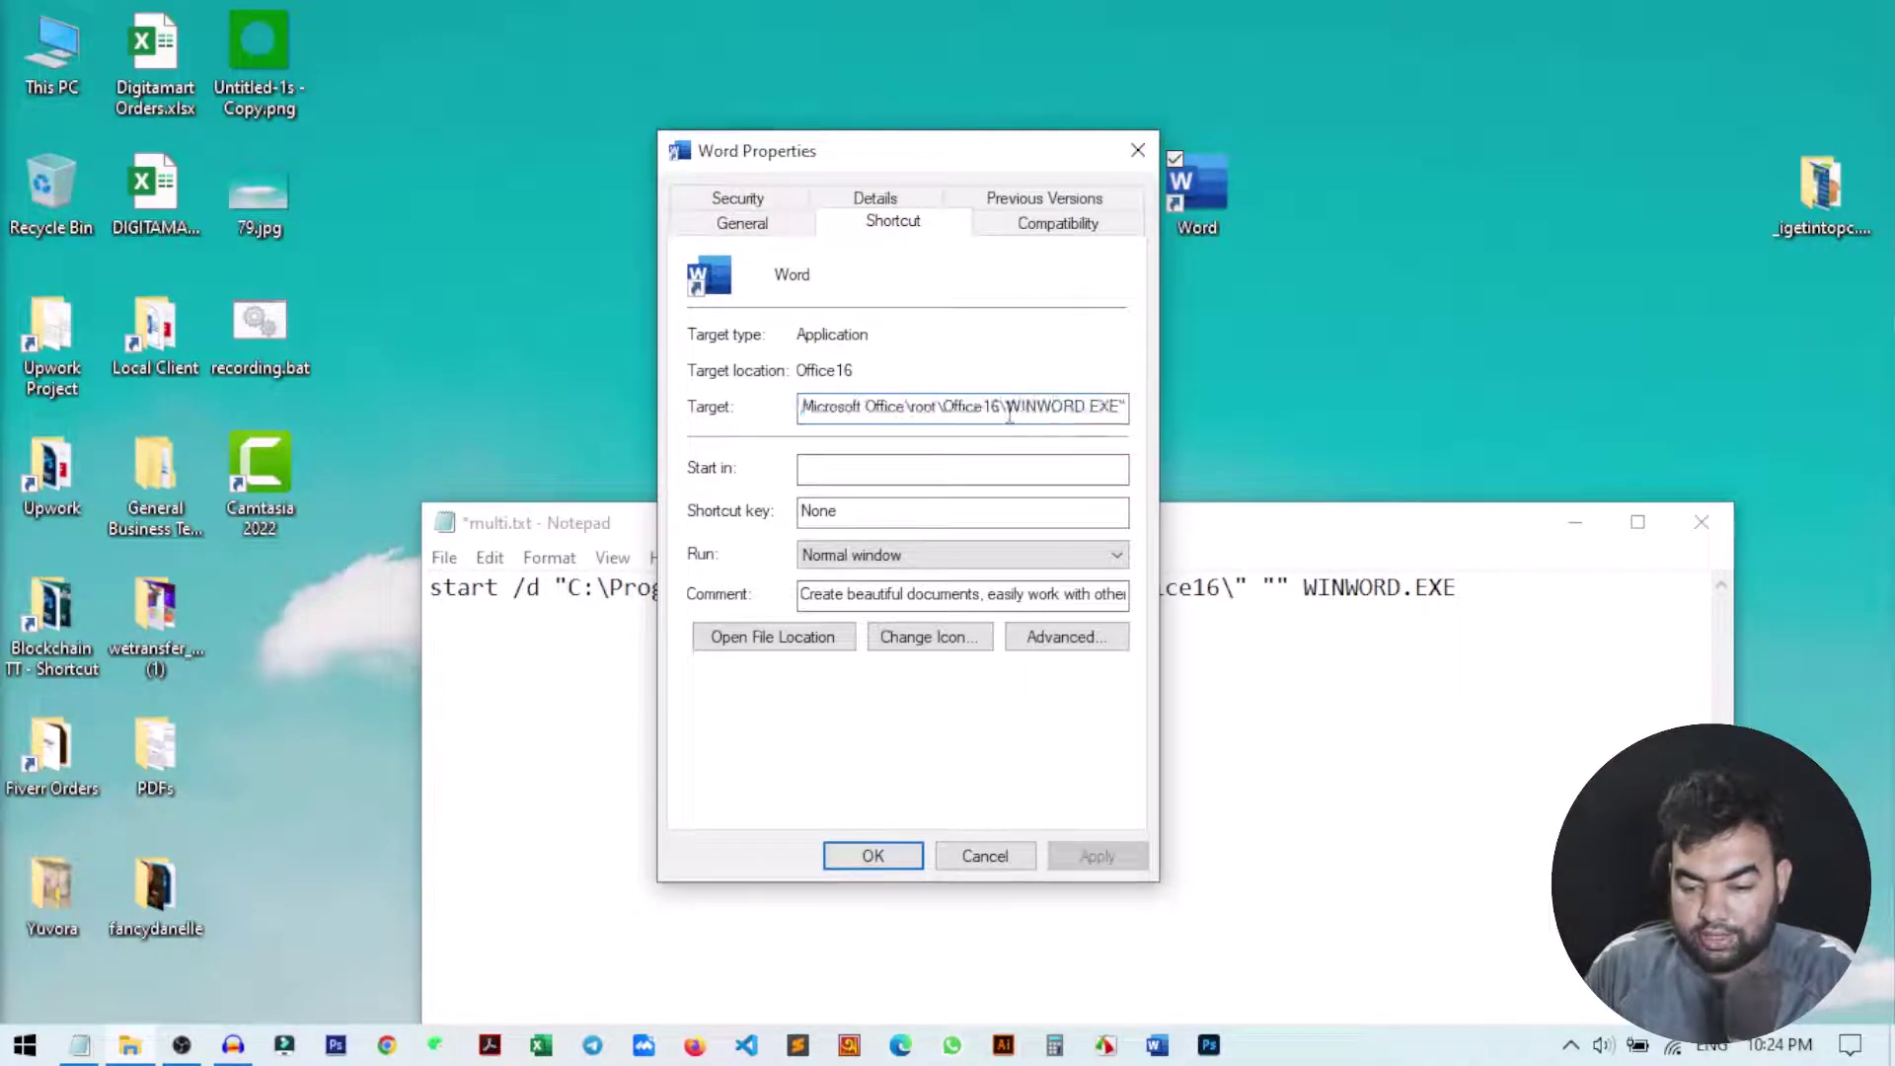
pyautogui.click(1389, 530)
pyautogui.moveTo(1389, 530); pyautogui.dragTo(1391, 408)
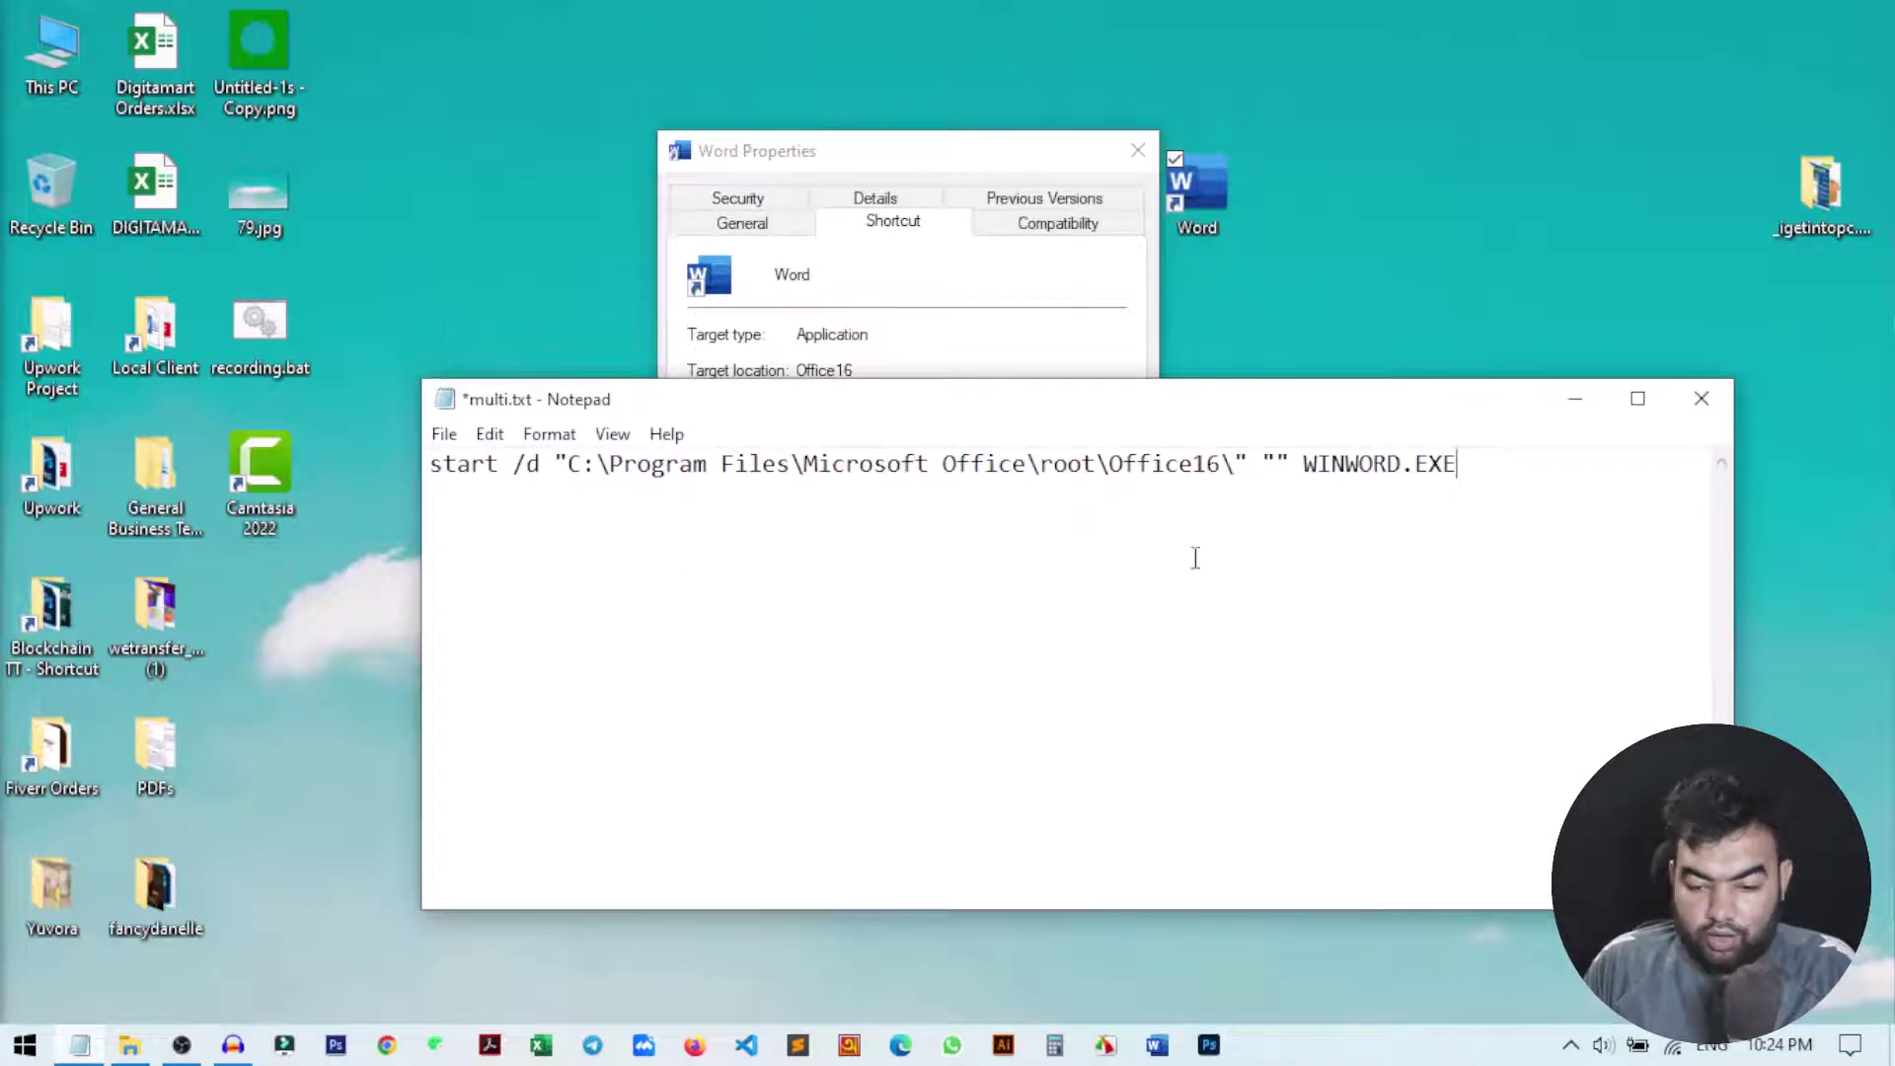
# Step: Duplicate the Word start /d line onto line 2 and close Word's Properties dialog
pyautogui.moveTo(1459, 464); pyautogui.dragTo(336, 469)
pyautogui.hotkey('ctrl', 'c')
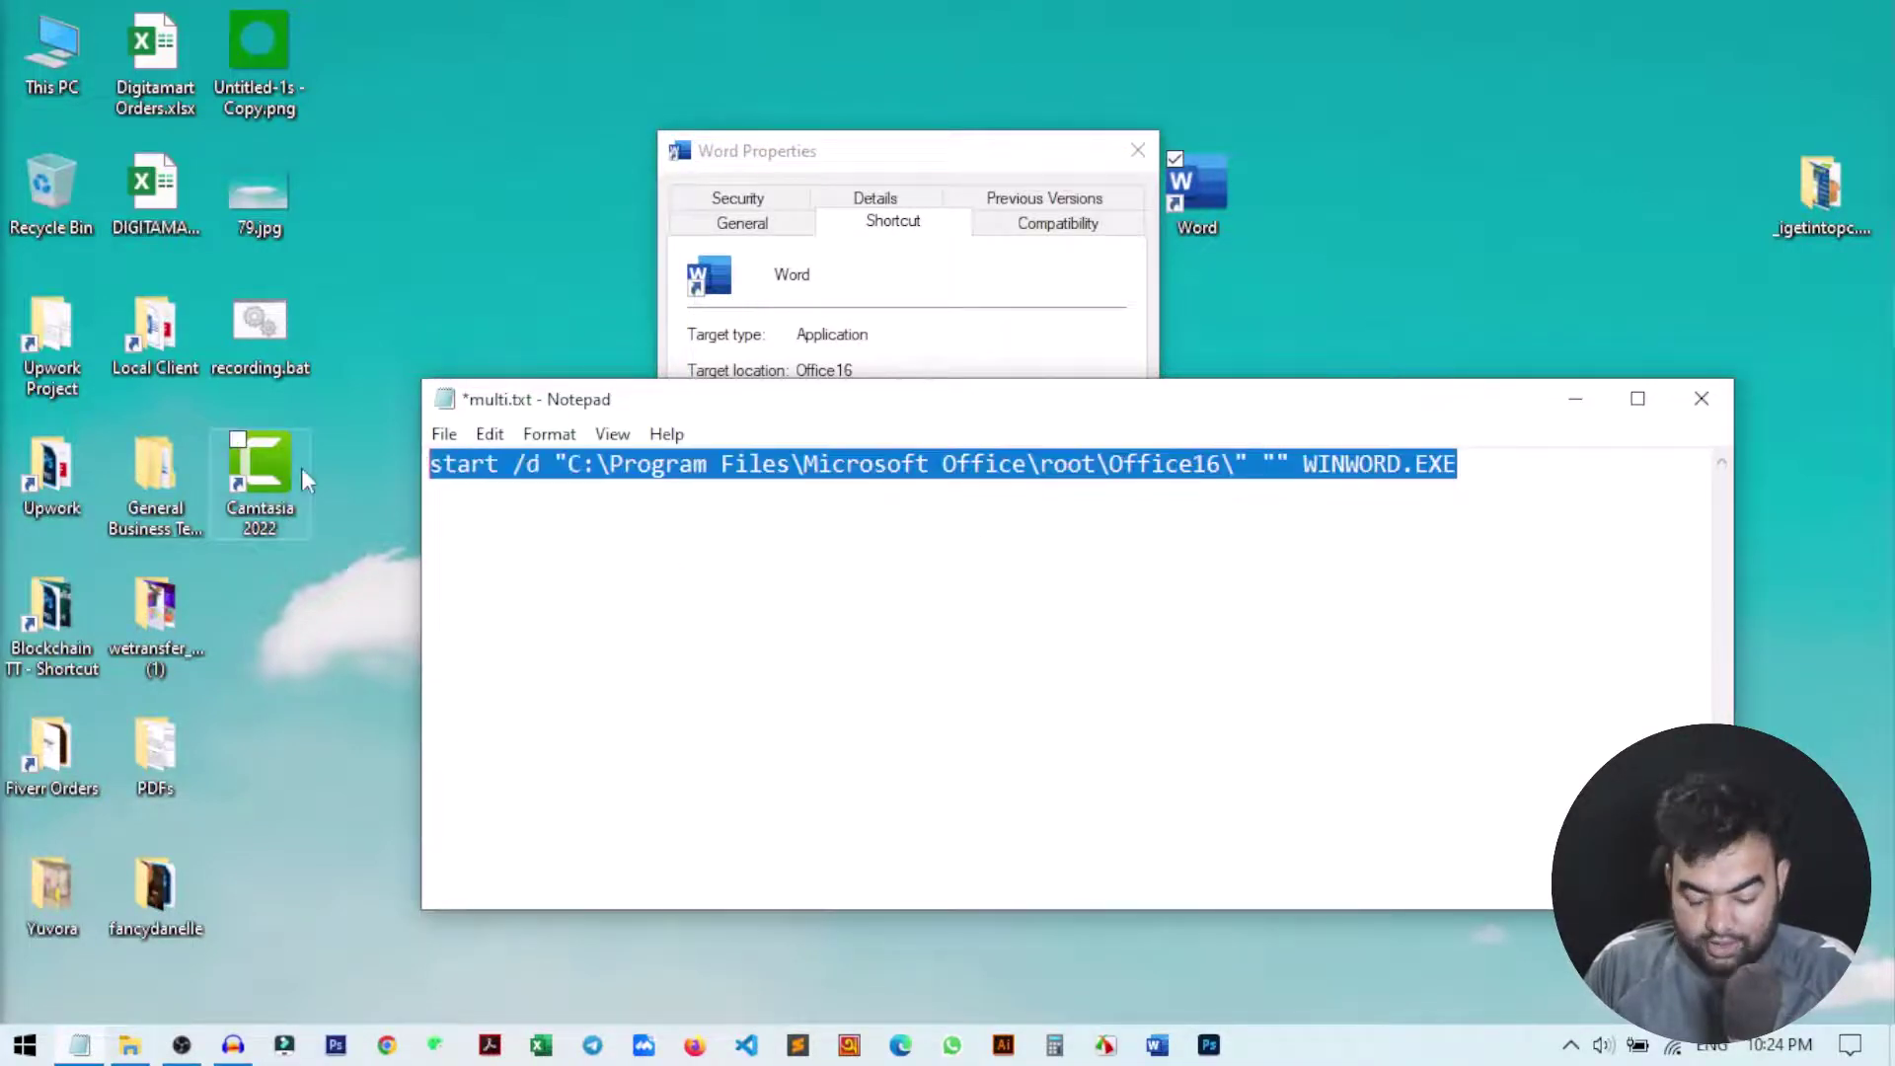
pyautogui.click(785, 555)
pyautogui.click(1564, 460)
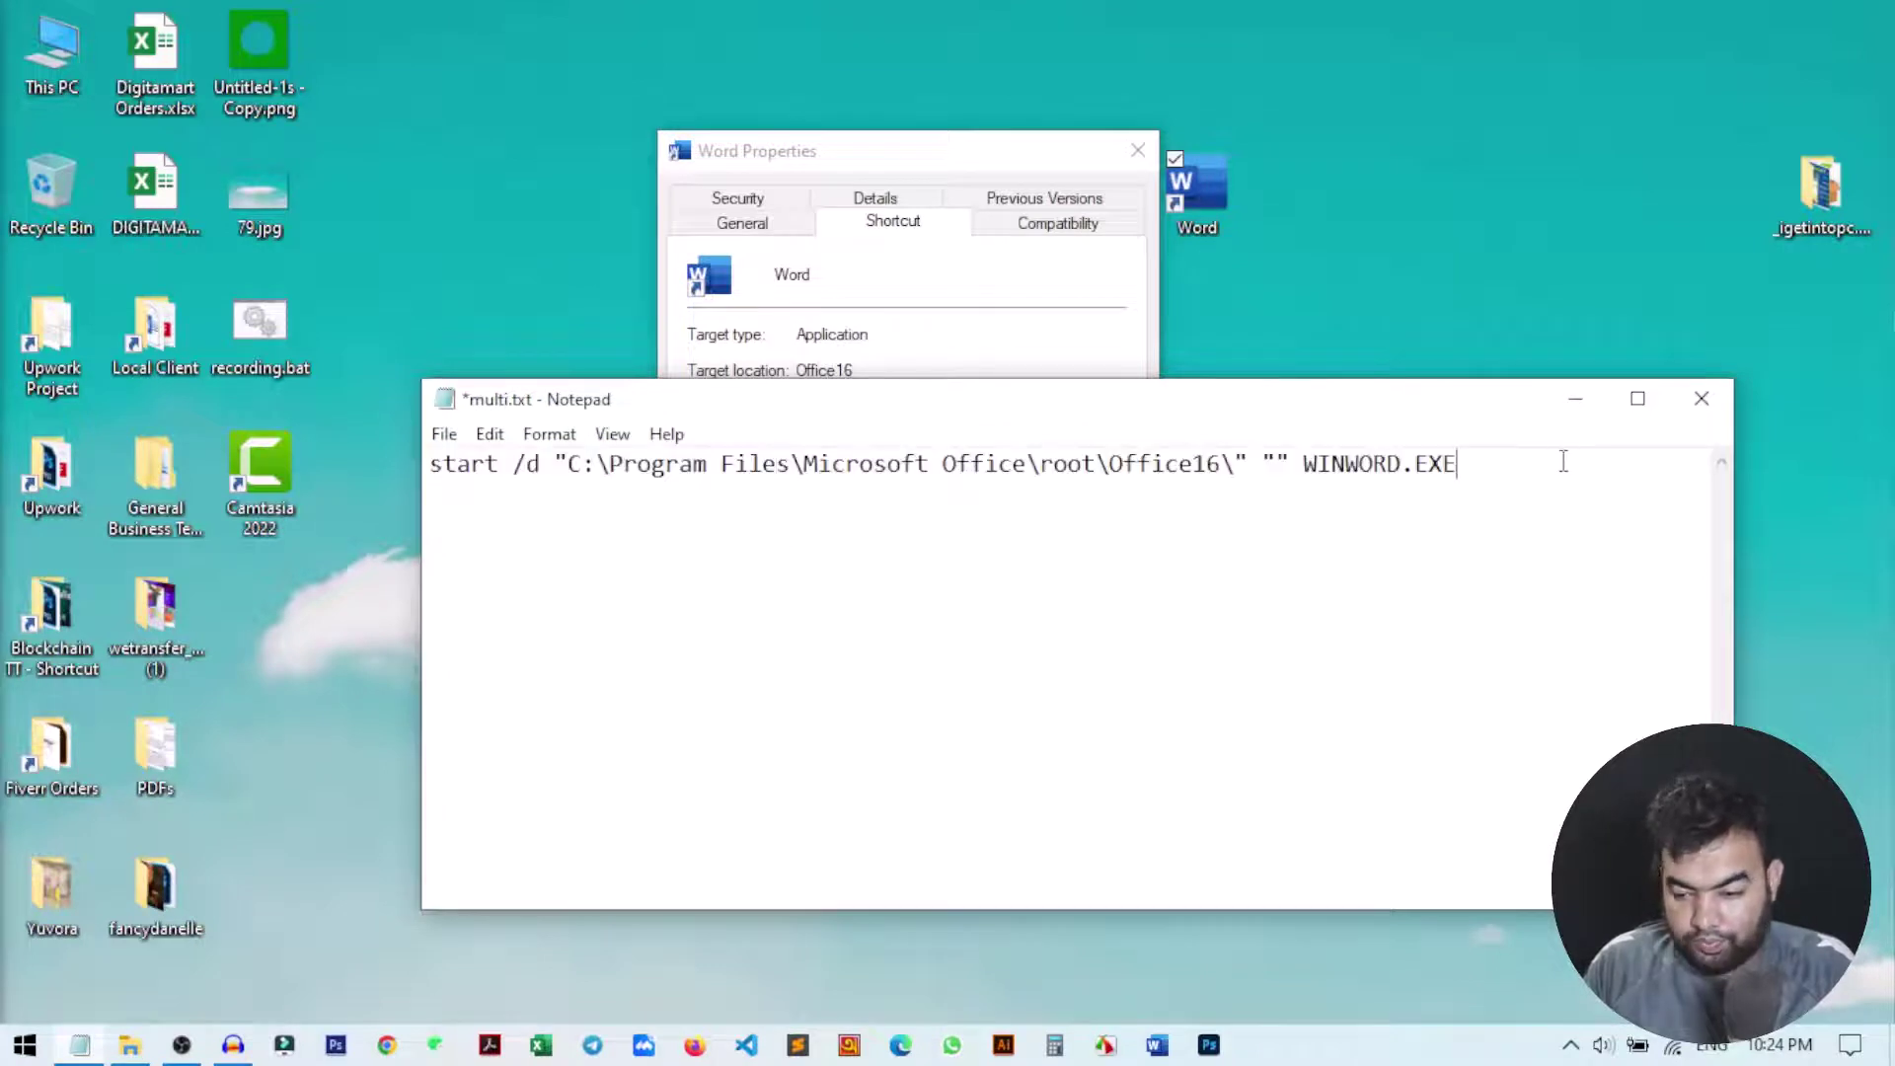
pyautogui.press('Return')
pyautogui.hotkey('ctrl', 'v')
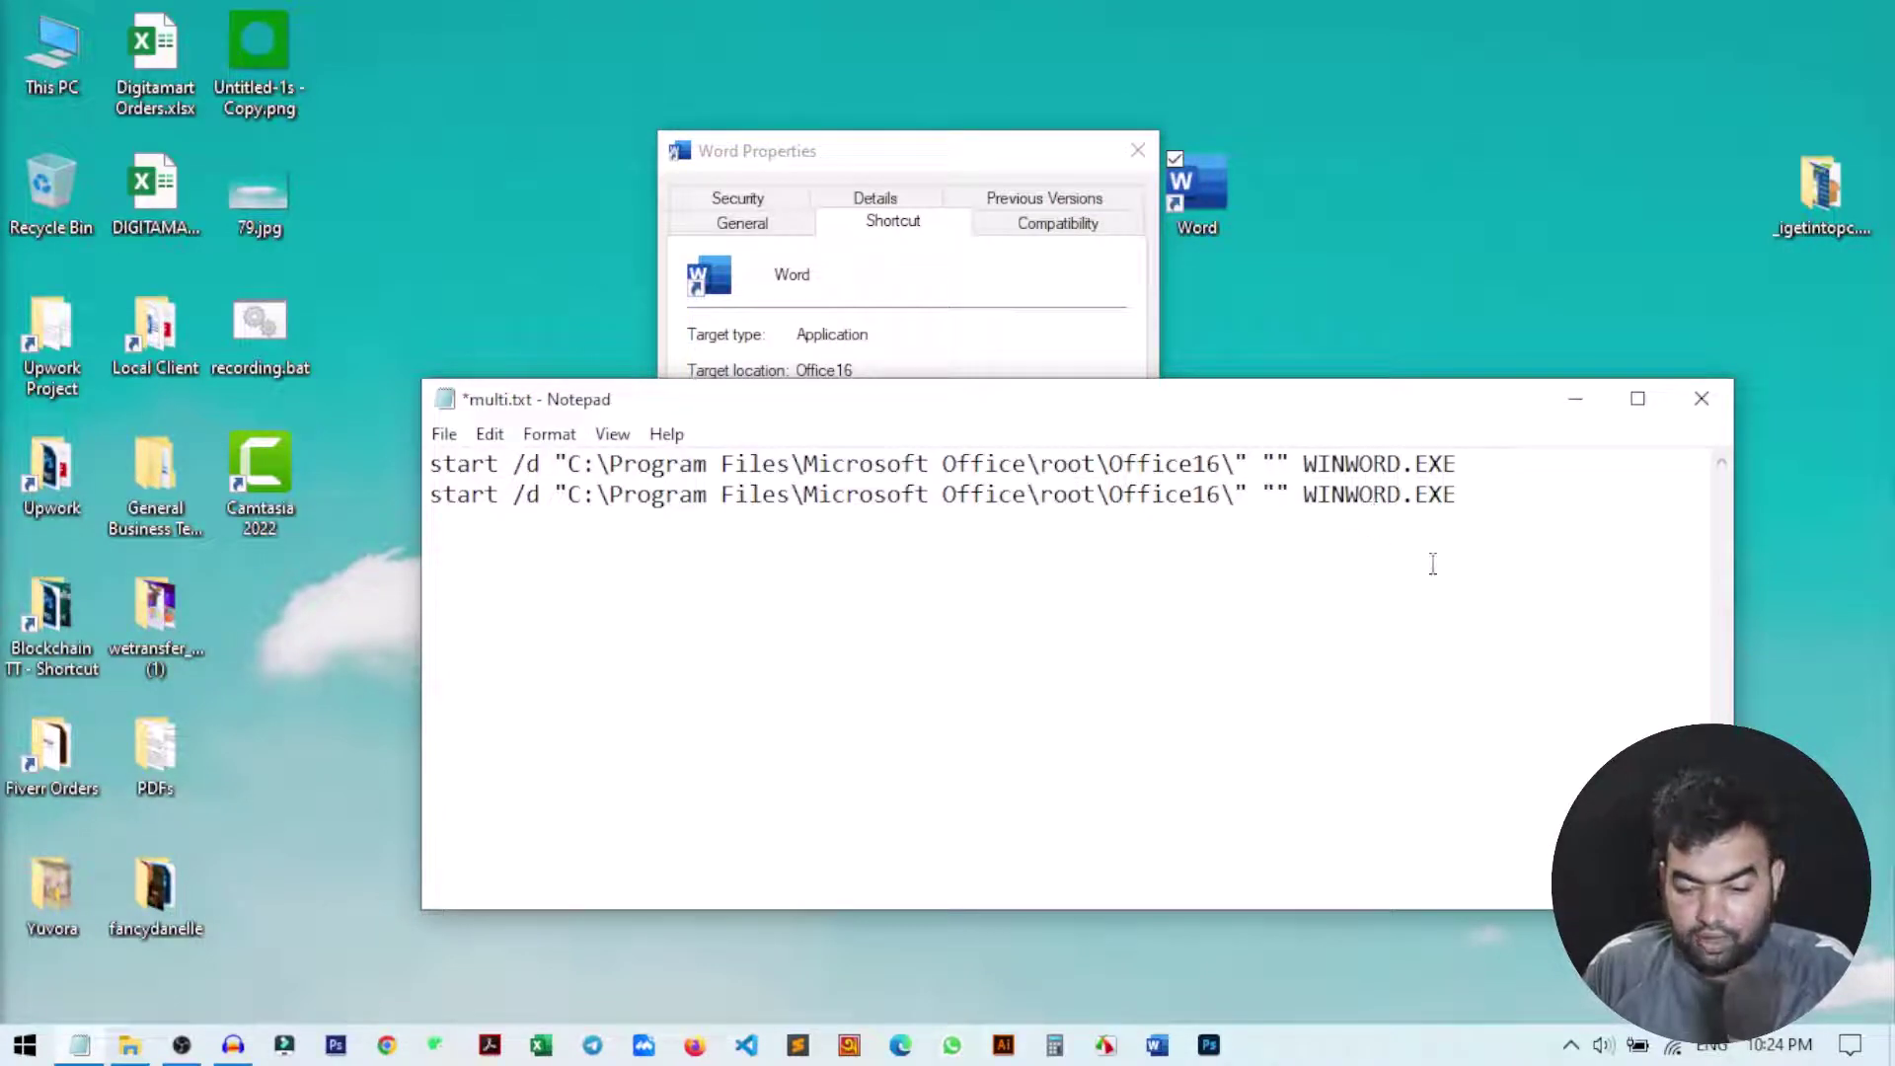
pyautogui.click(1138, 150)
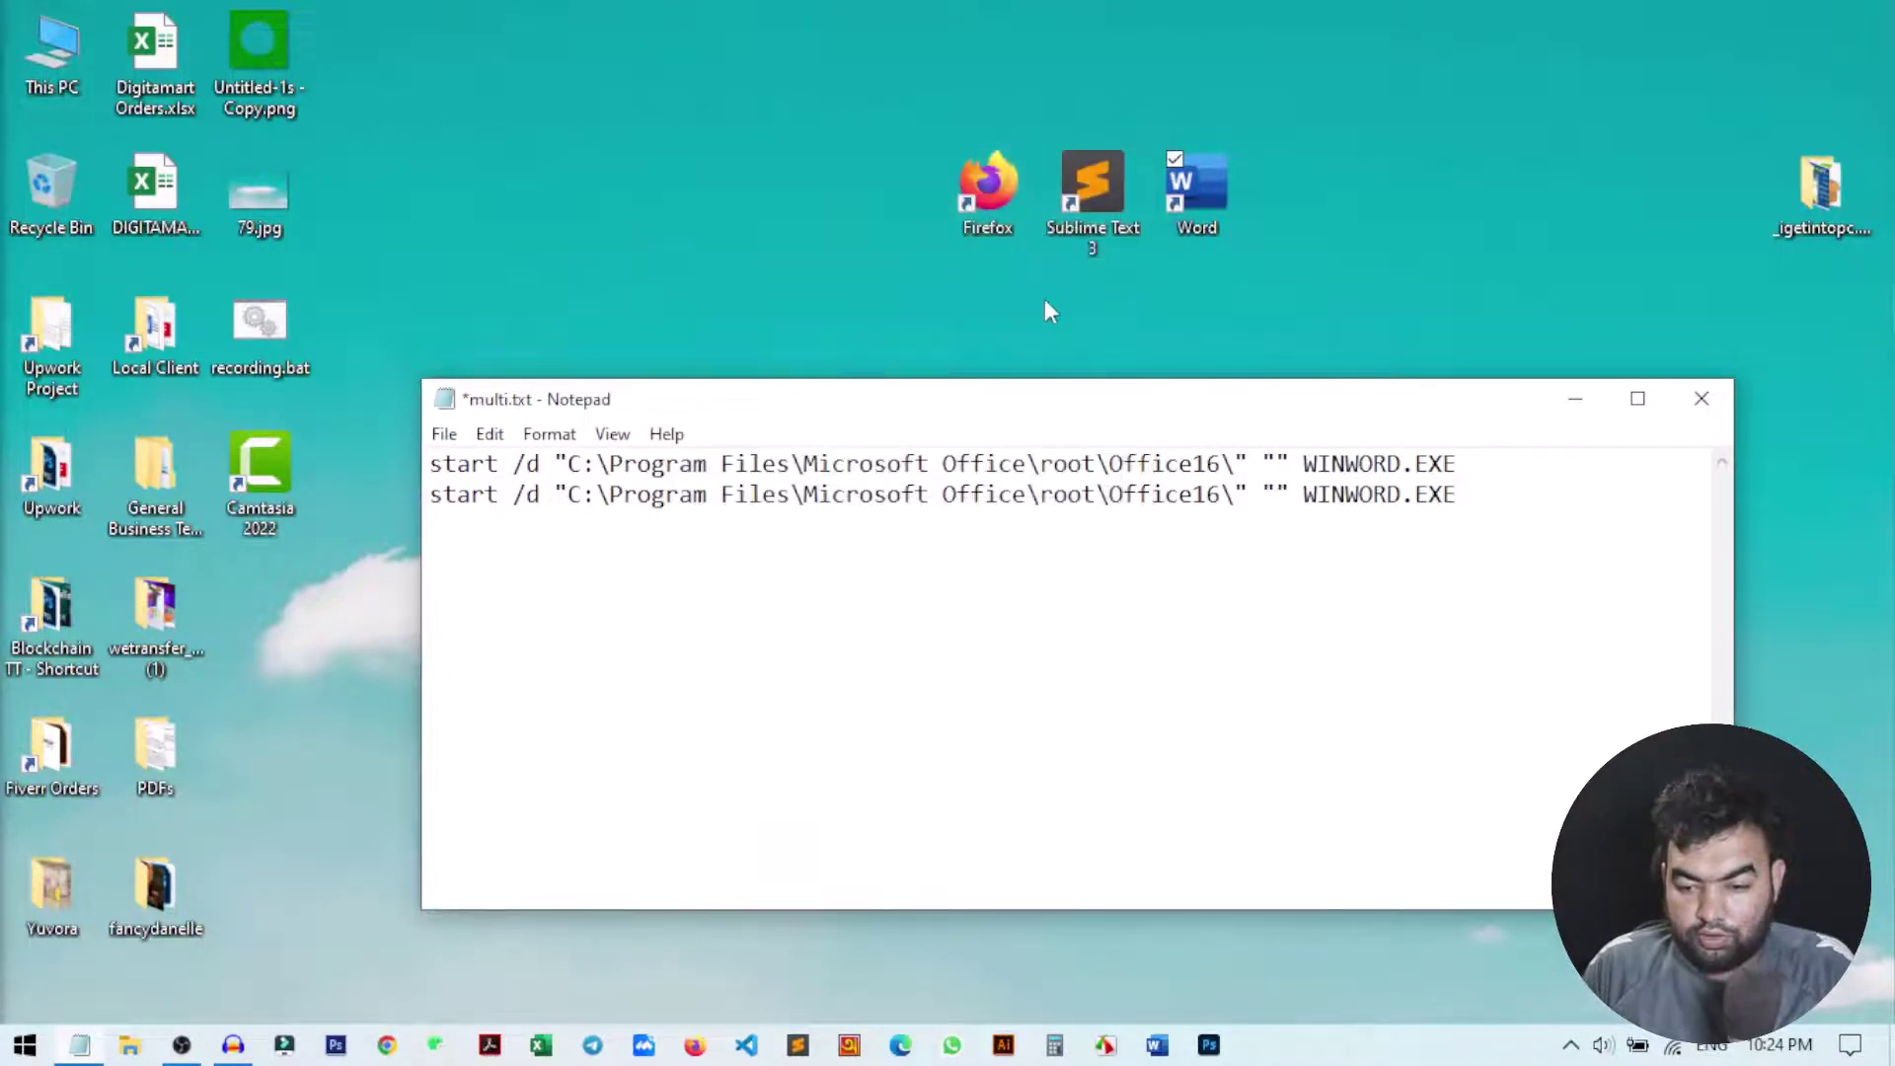
# Step: Copy the Target path from the Firefox shortcut's properties
pyautogui.rightClick(991, 193)
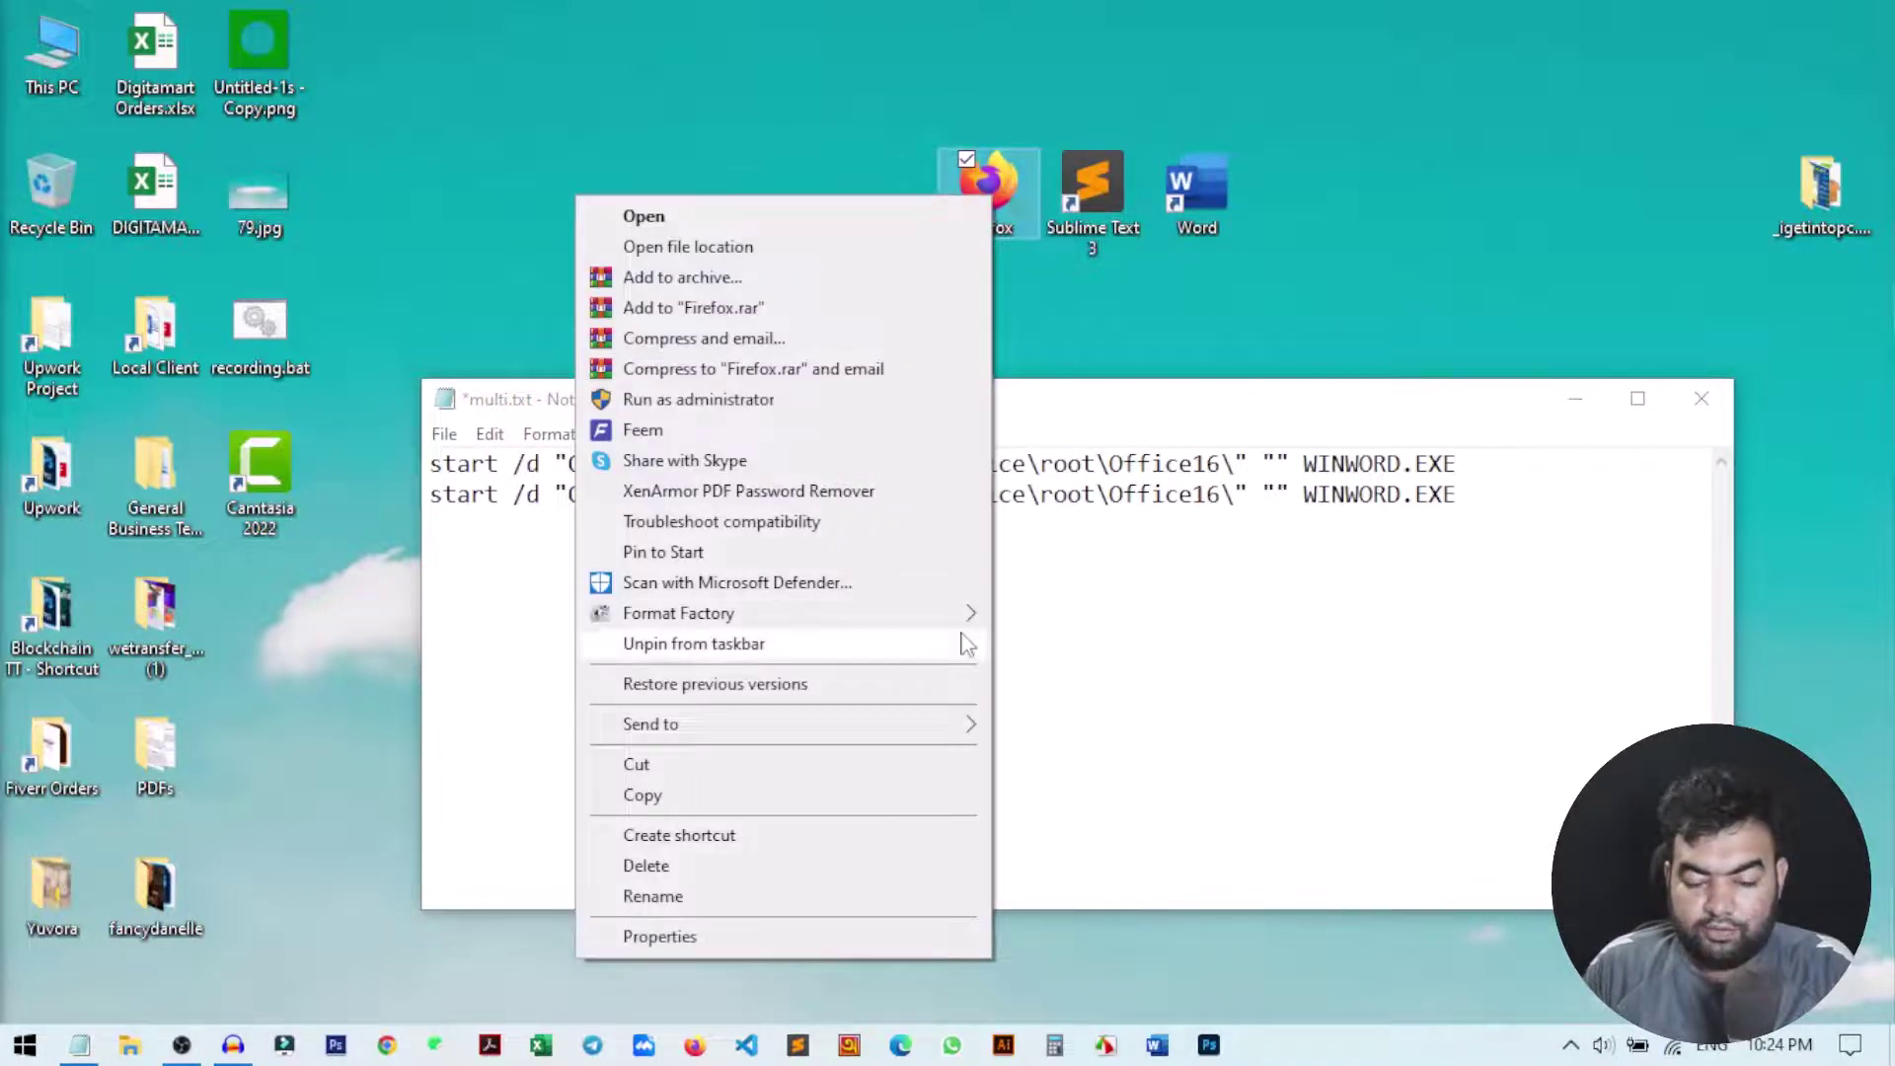
pyautogui.click(744, 936)
pyautogui.click(1333, 473)
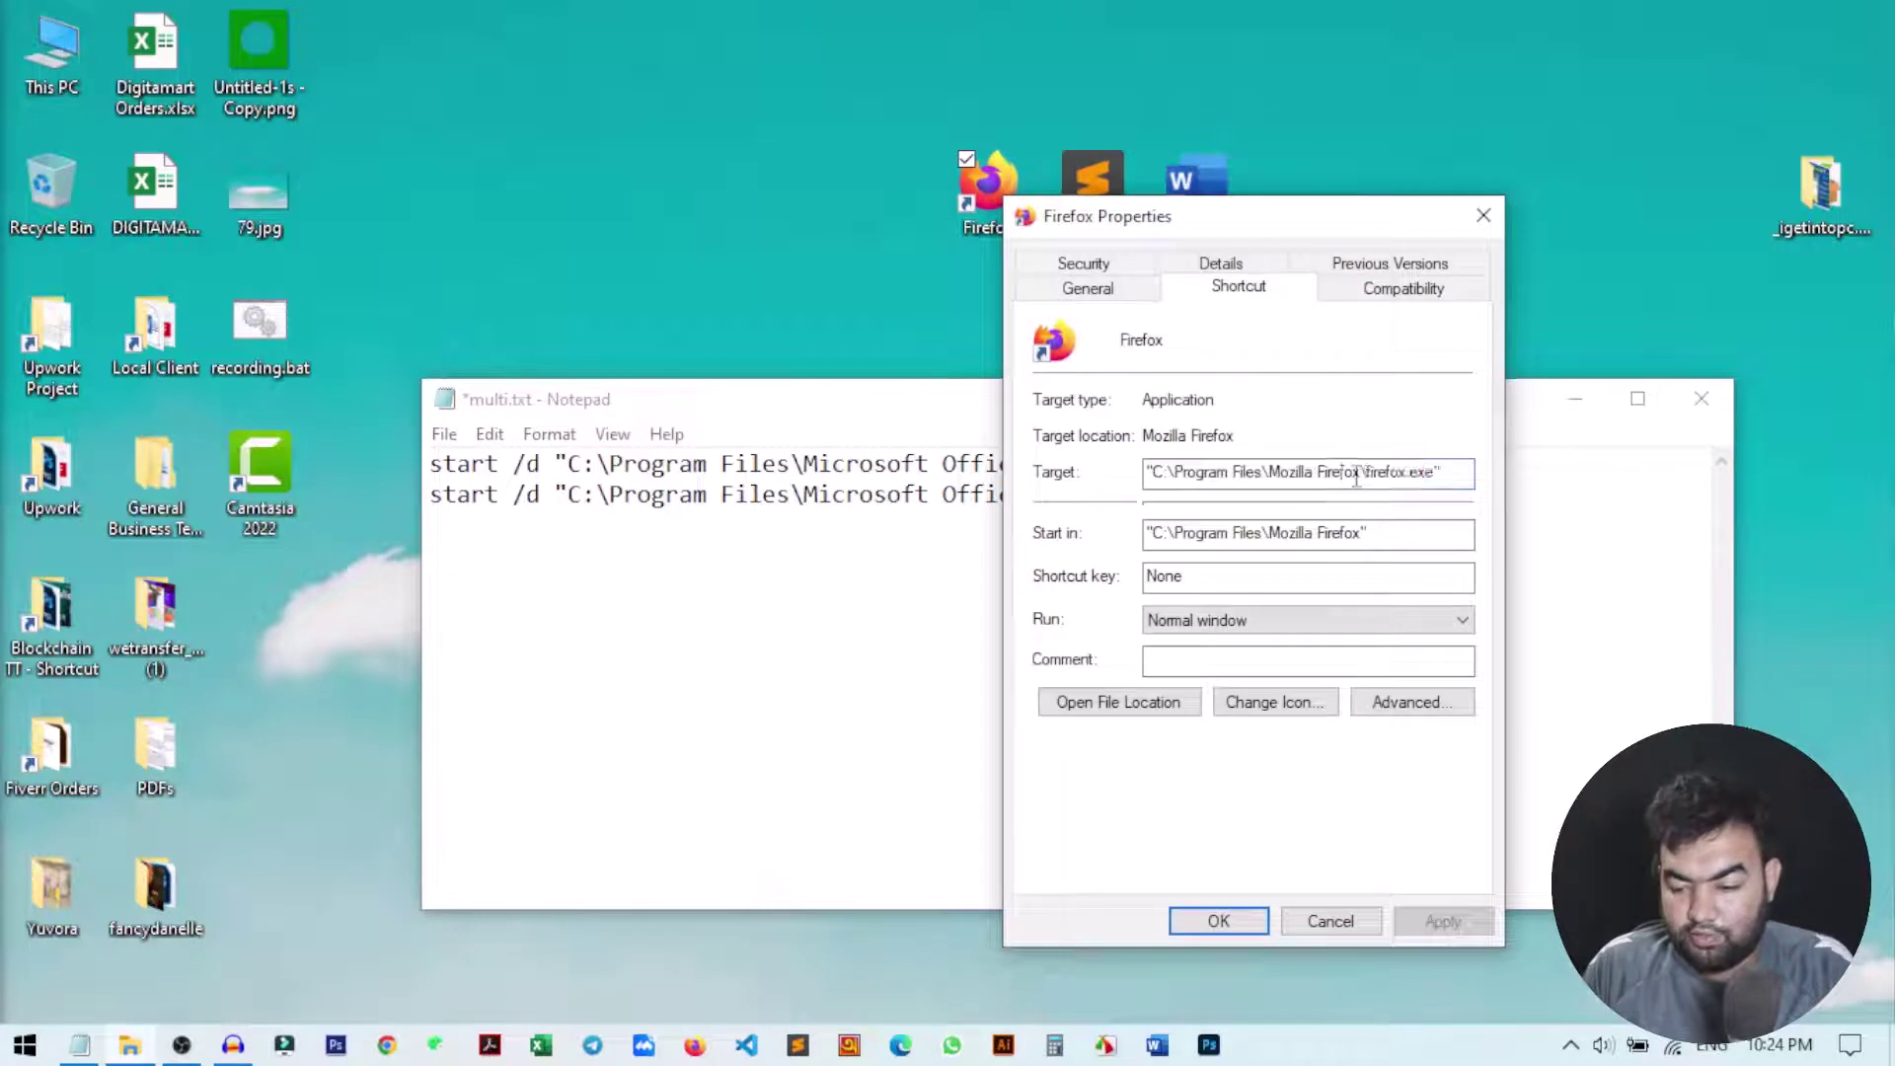
pyautogui.moveTo(1437, 477); pyautogui.dragTo(1121, 482)
pyautogui.hotkey('ctrl', 'c')
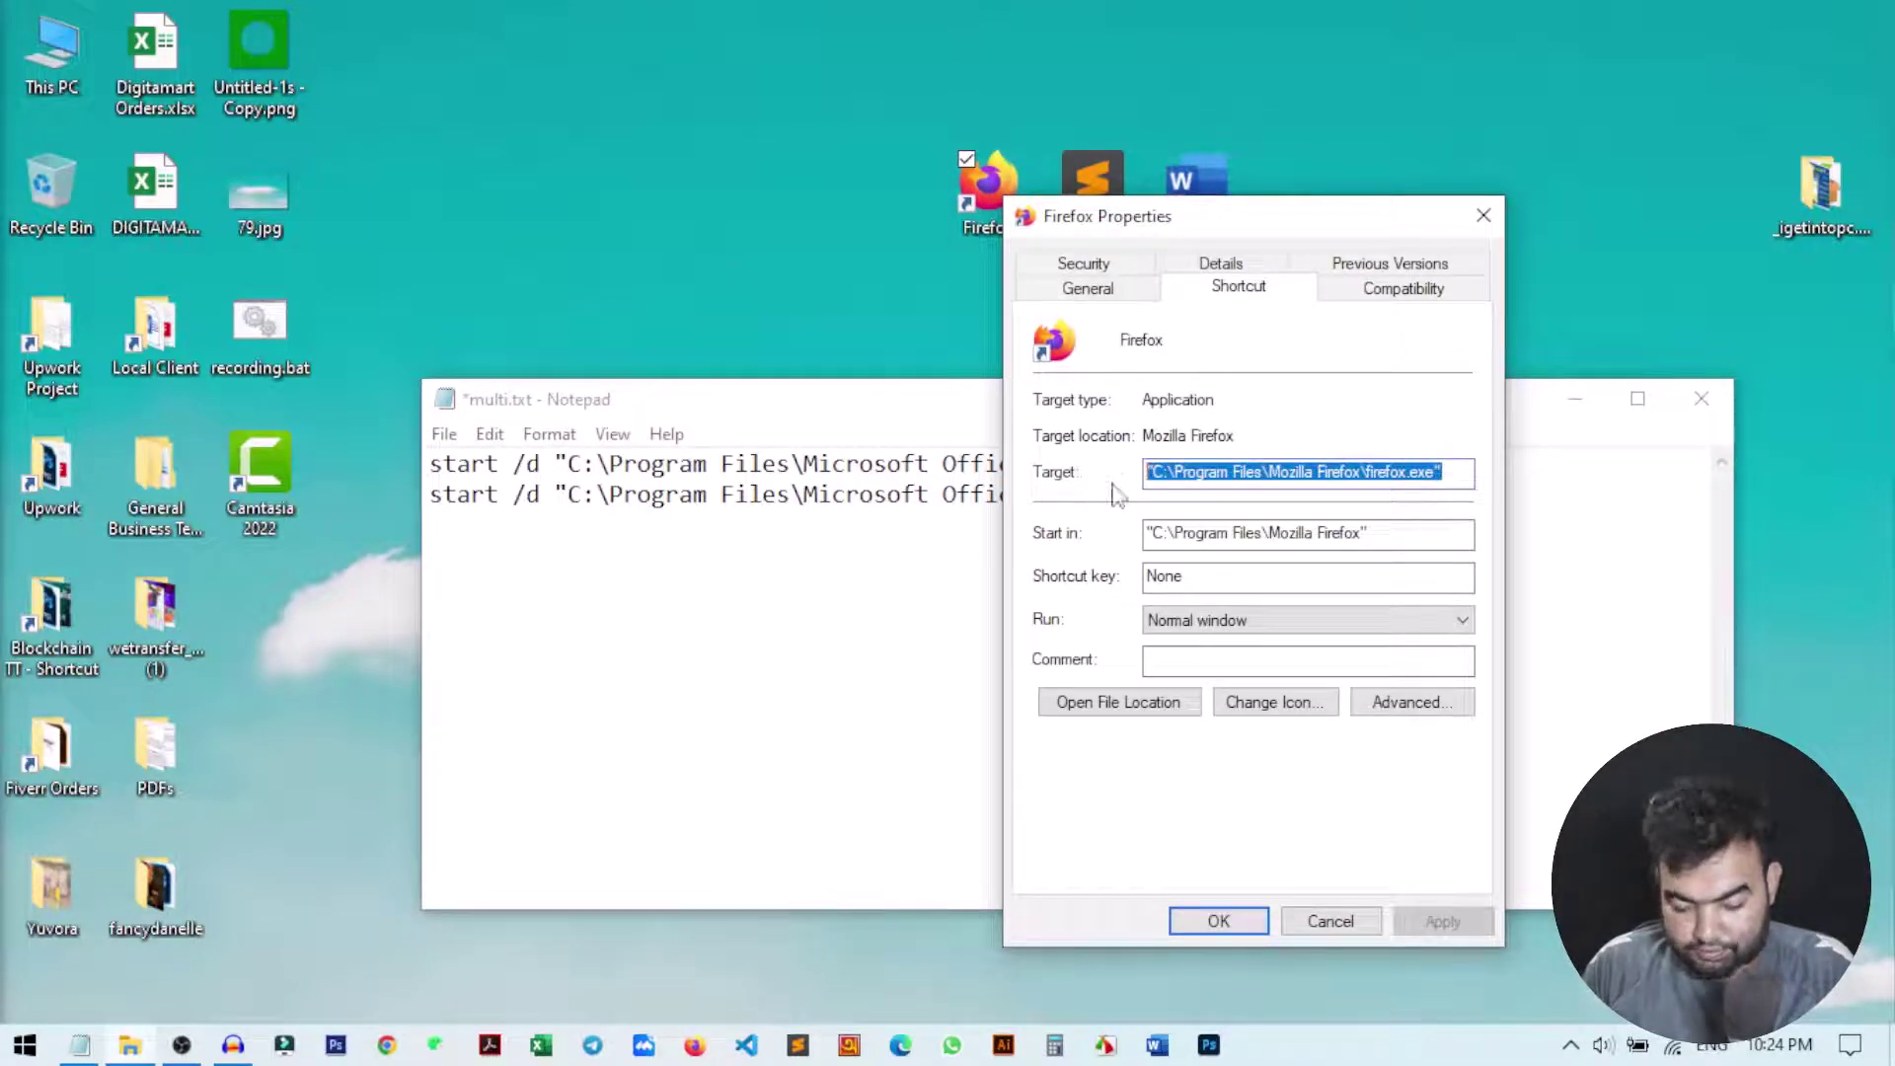
pyautogui.click(814, 554)
# Step: Rewrite line 2 as start /d "C:\Program Files\Mozilla Firefox\" "" firefox.exe and close the properties
pyautogui.moveTo(1250, 501); pyautogui.dragTo(556, 522)
pyautogui.hotkey('ctrl', 'v')
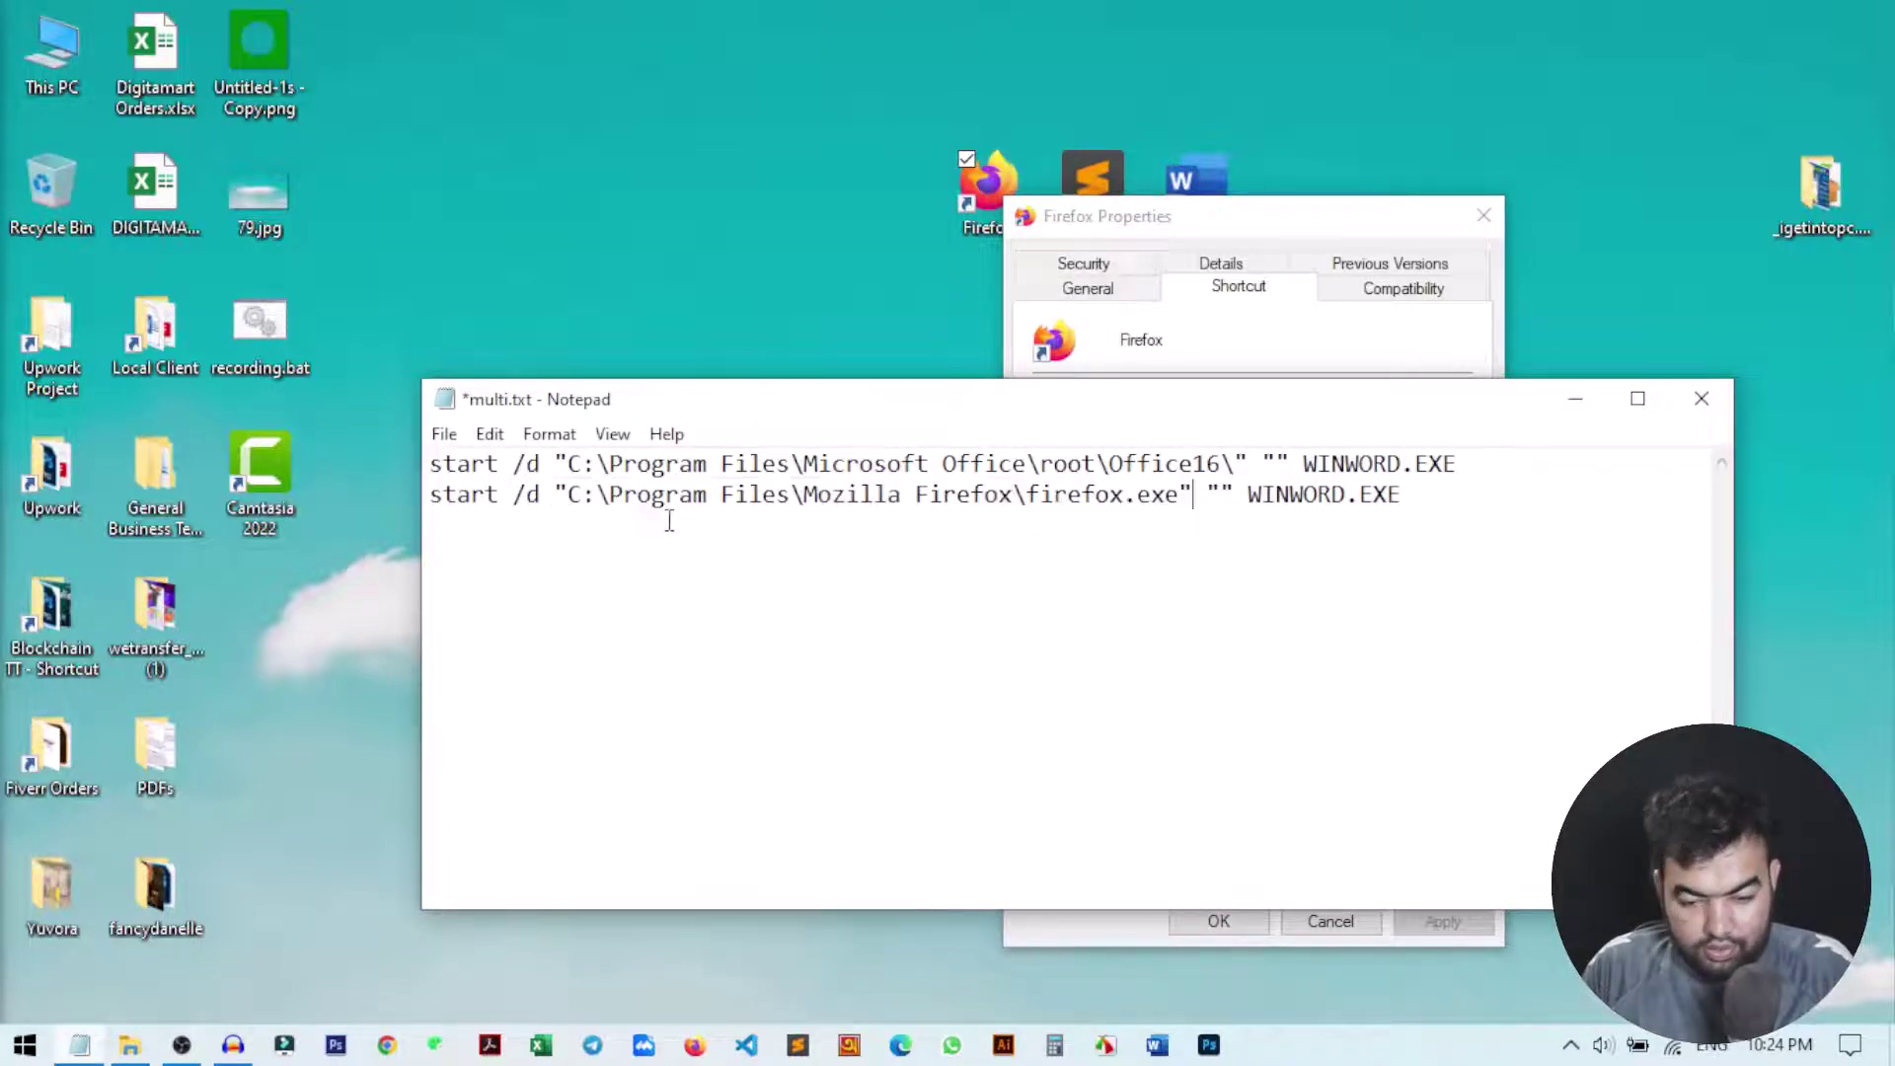
pyautogui.moveTo(1027, 492); pyautogui.dragTo(1180, 495)
pyautogui.hotkey('ctrl', 'c')
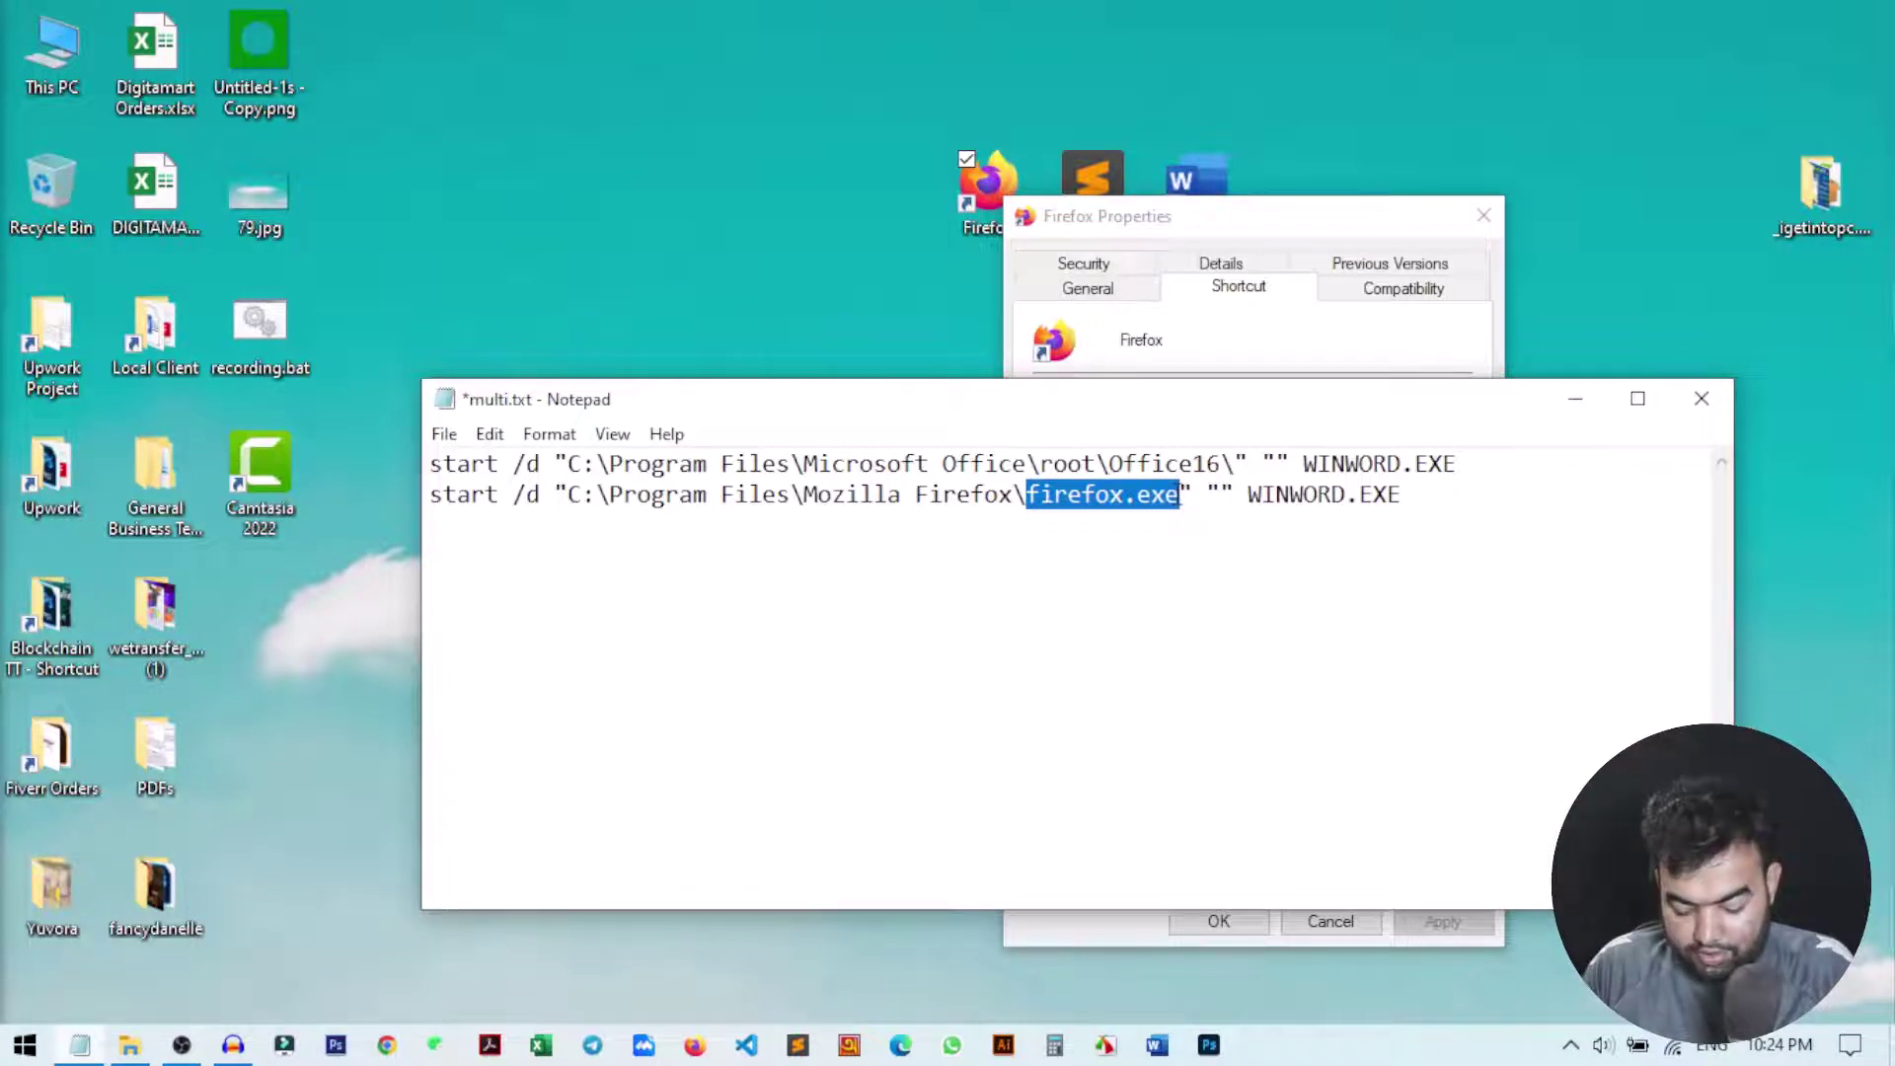
pyautogui.press('BackSpace')
pyautogui.moveTo(1098, 504); pyautogui.dragTo(1264, 498)
pyautogui.hotkey('ctrl', 'v')
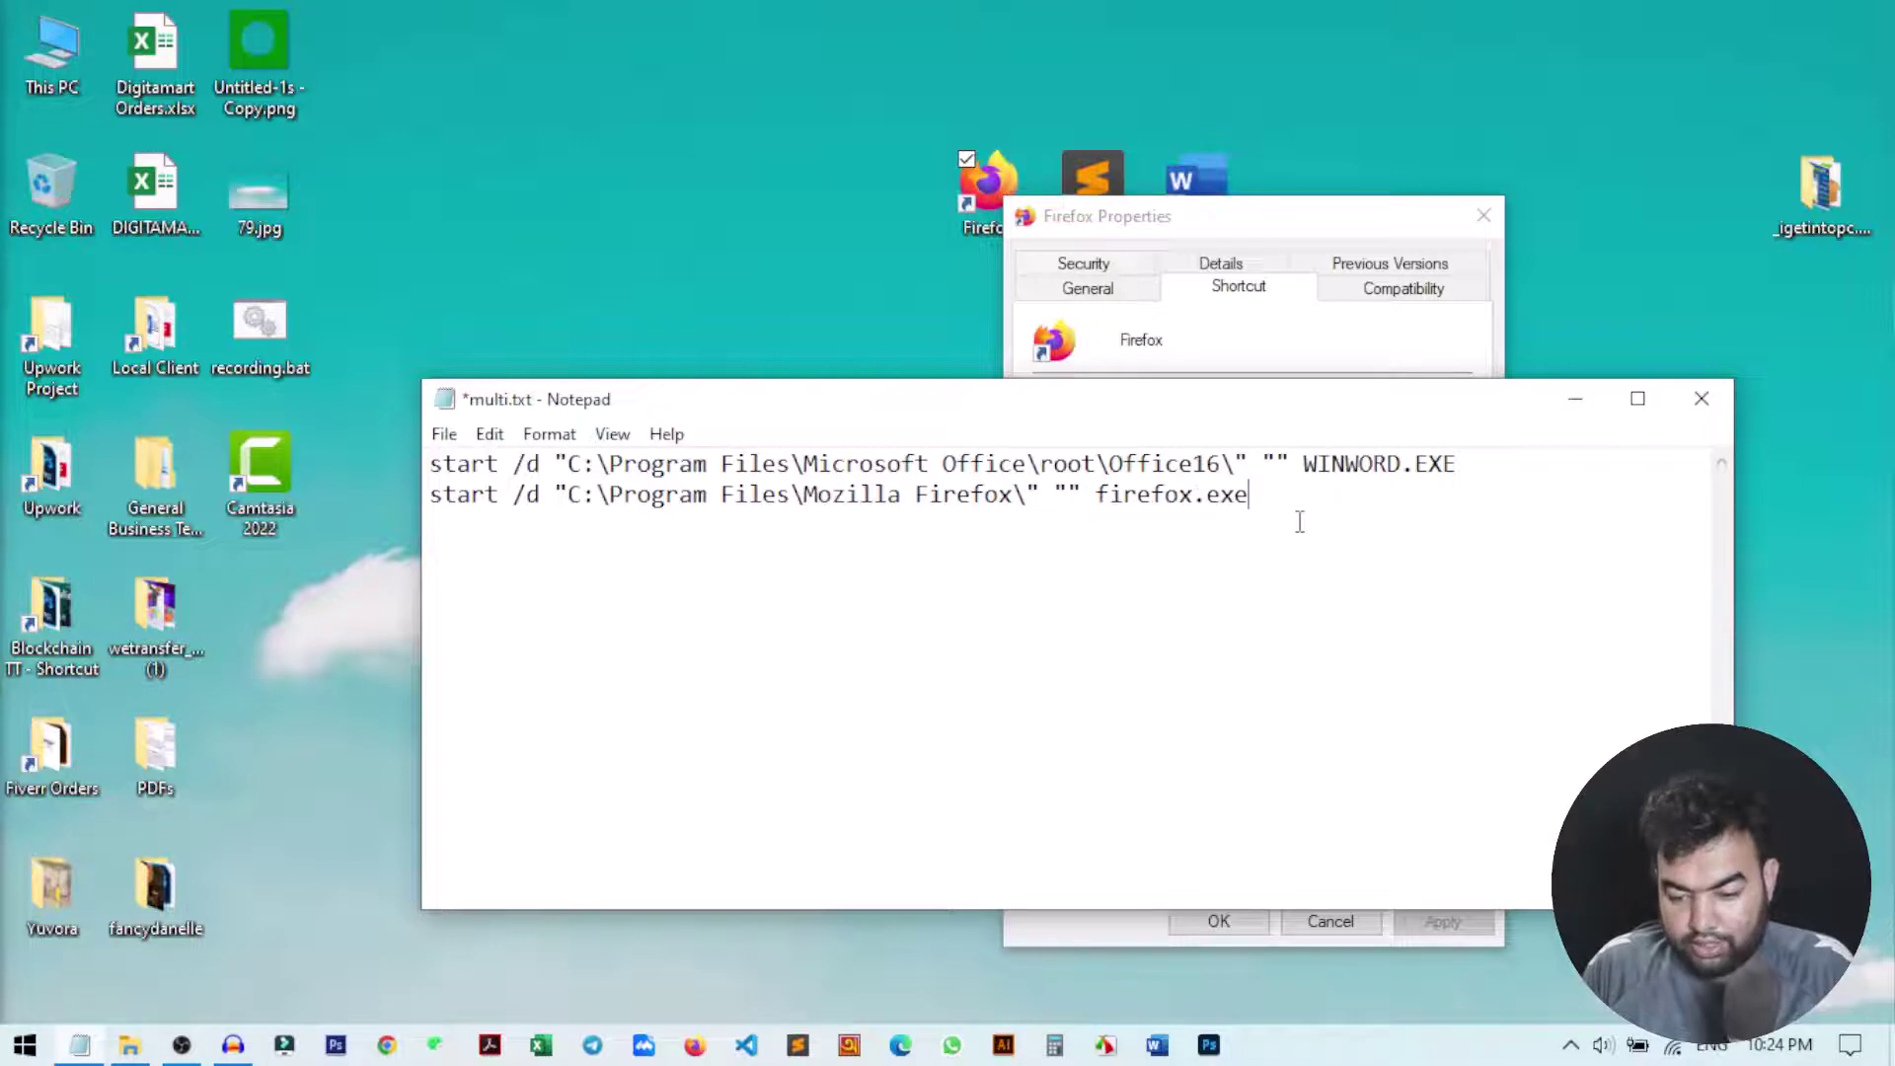
pyautogui.moveTo(1120, 222); pyautogui.dragTo(1279, 302)
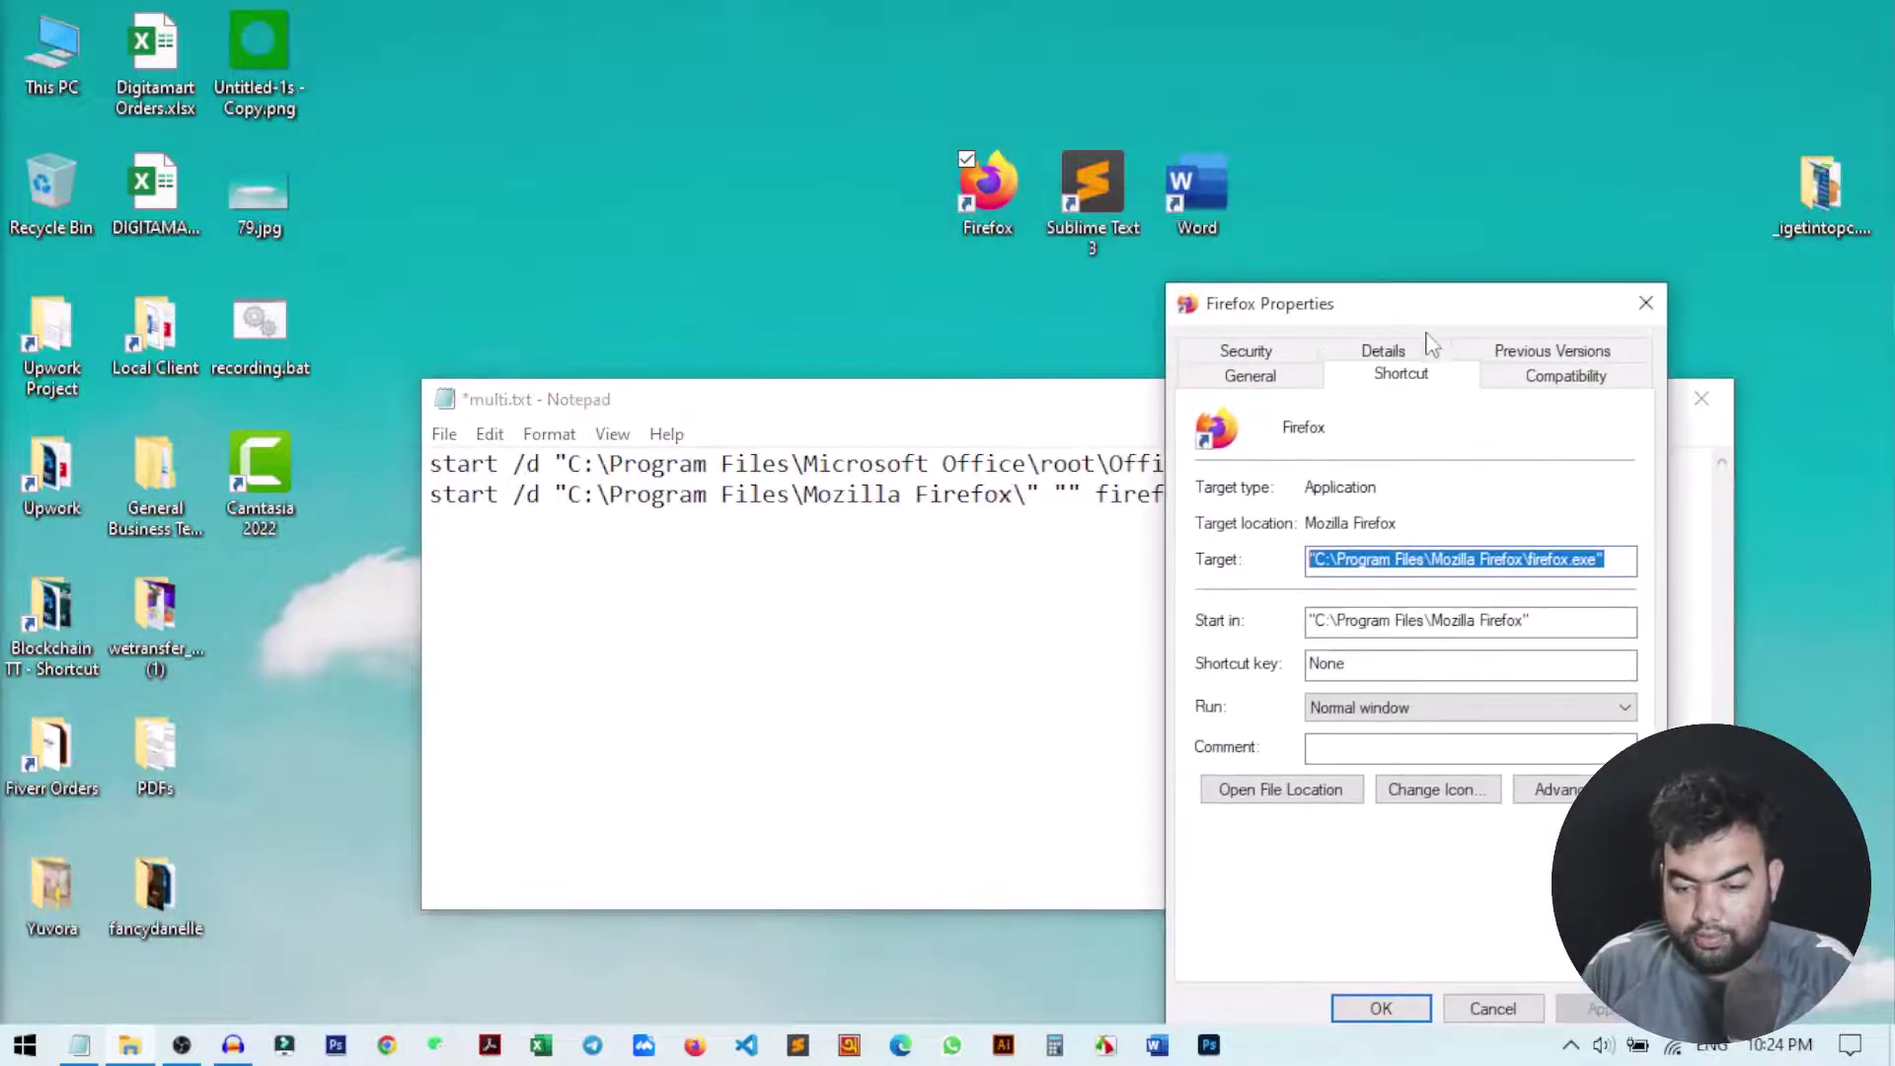
pyautogui.click(1644, 298)
# Step: Copy the Target path from the Sublime Text 3 shortcut's properties
pyautogui.rightClick(1107, 219)
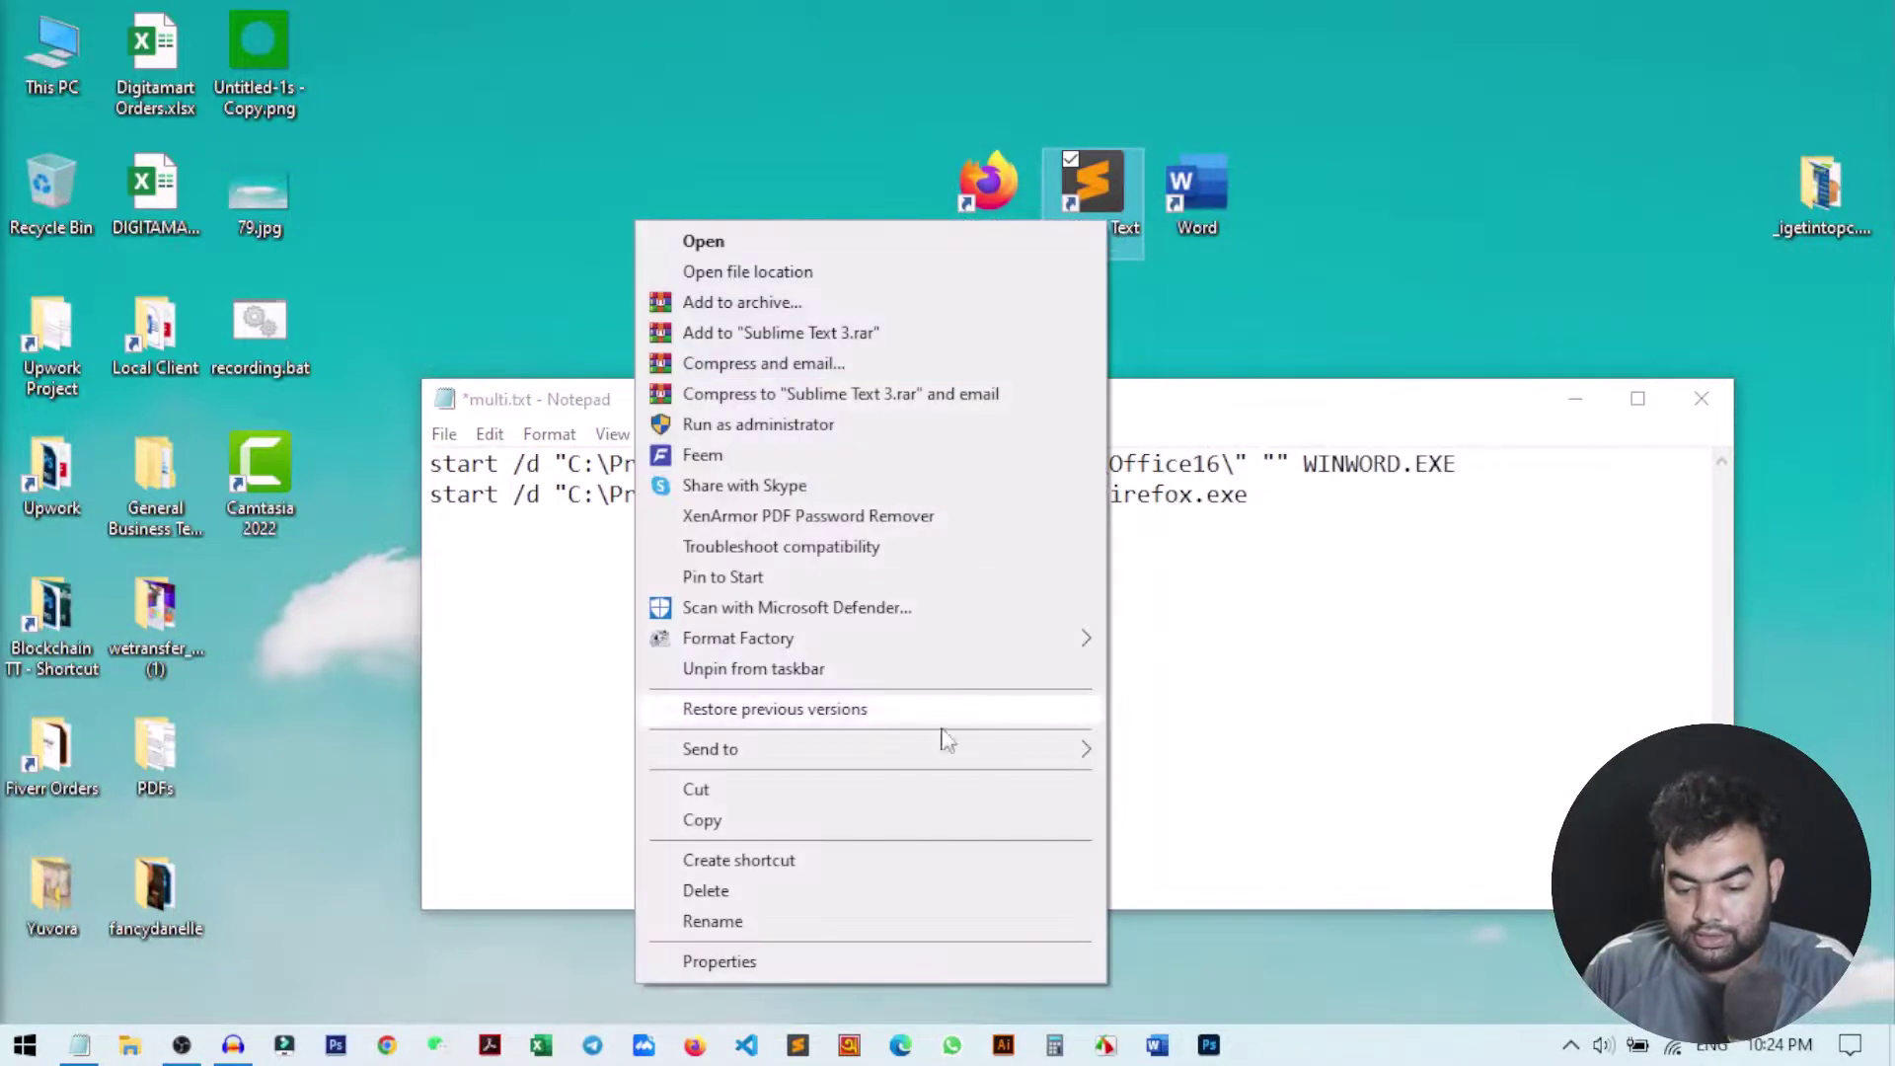
pyautogui.click(874, 967)
pyautogui.click(1289, 504)
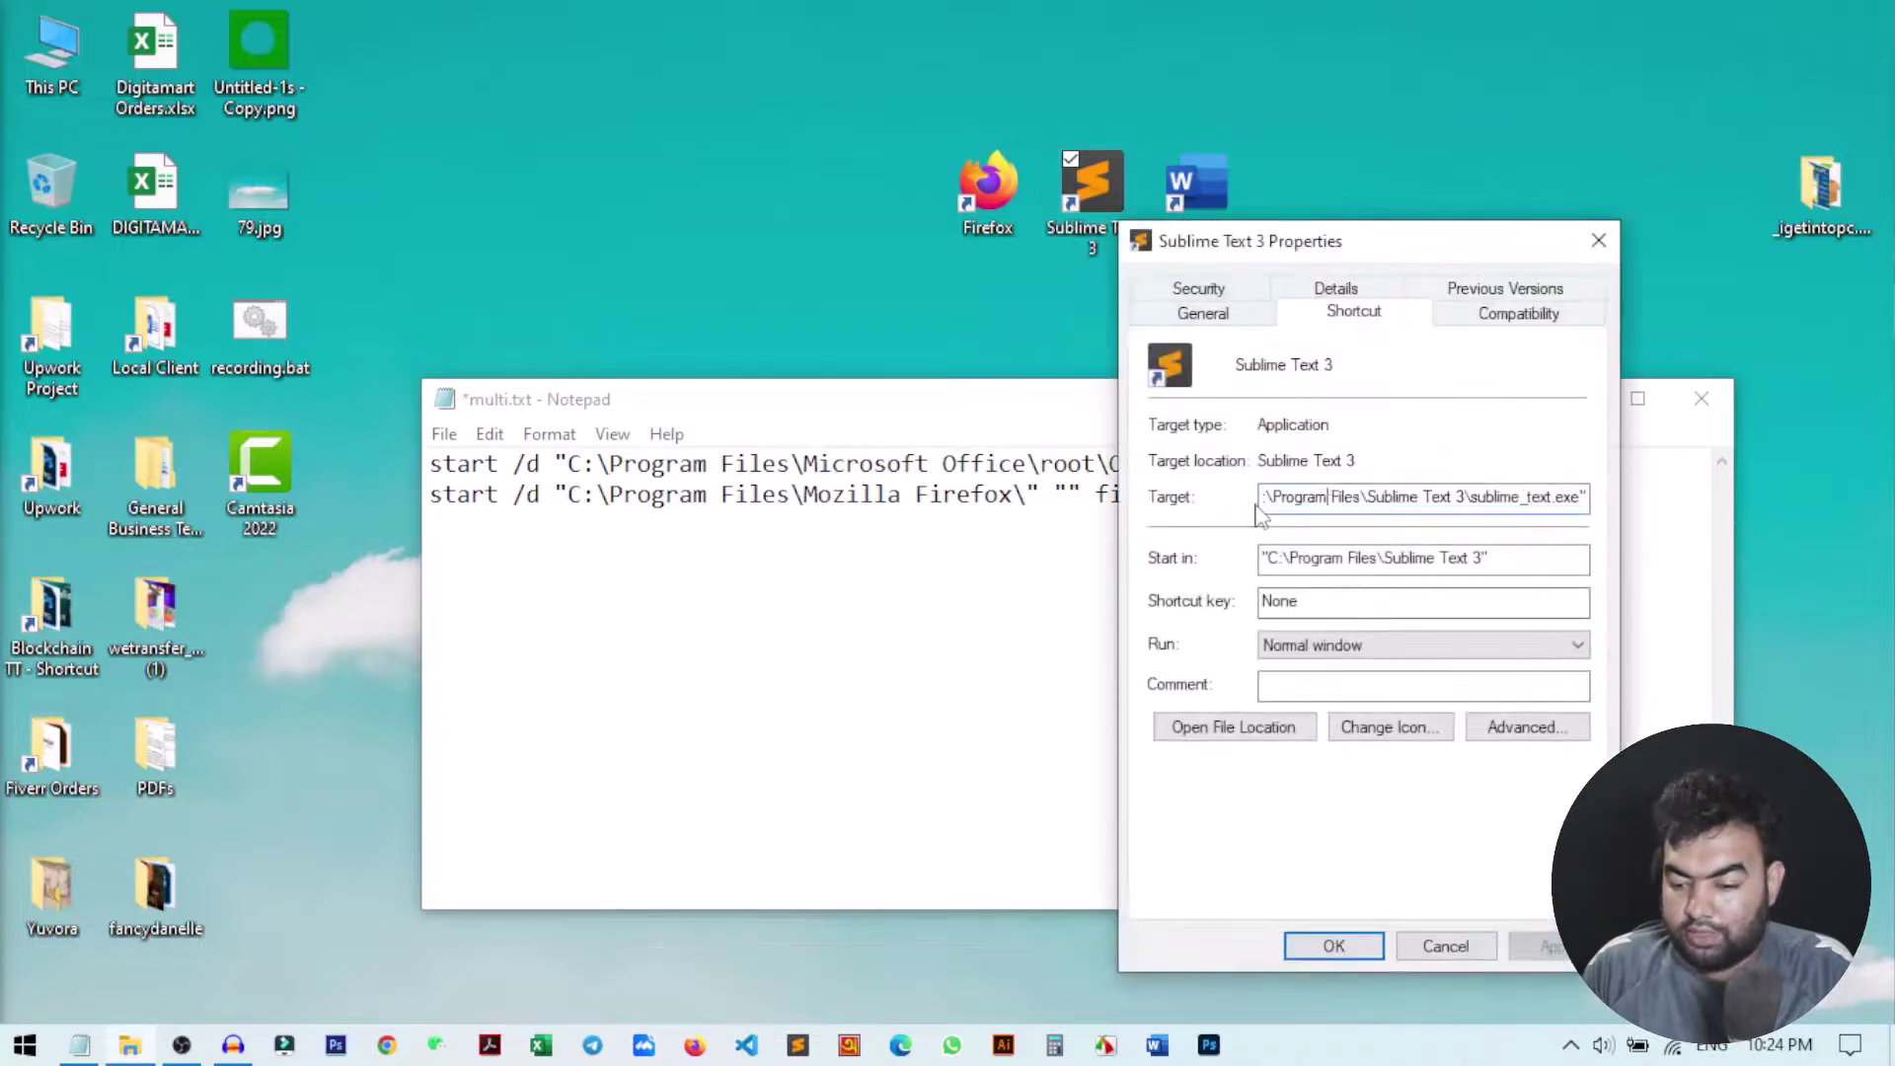
pyautogui.hotkey('ctrl', 'a')
pyautogui.hotkey('ctrl', 'c')
pyautogui.press('Escape')
# Step: Add line 3 start /d "C:\Program Files\Sublime Text 3\" "" sublime_text.exe and save multi.txt
pyautogui.click(1329, 519)
pyautogui.press('Return')
pyautogui.write('start /d')
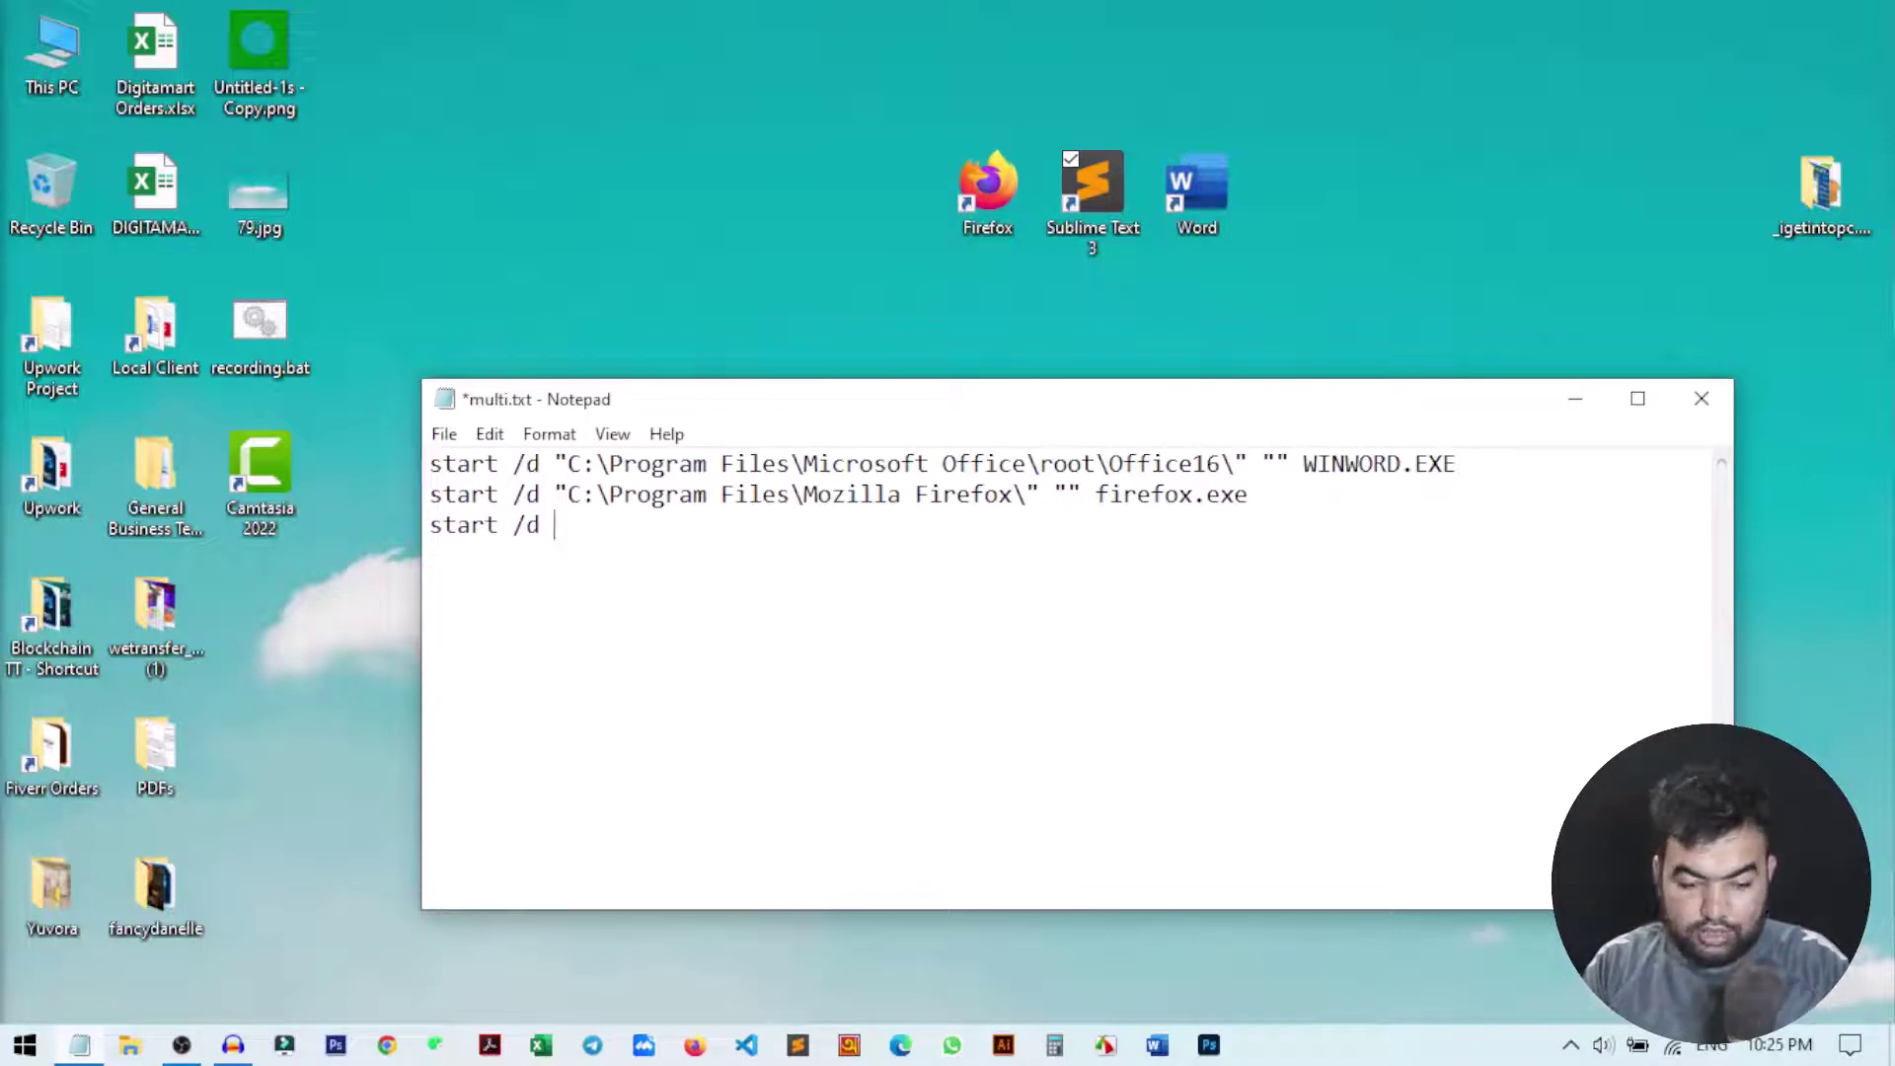
pyautogui.hotkey('ctrl', 'v')
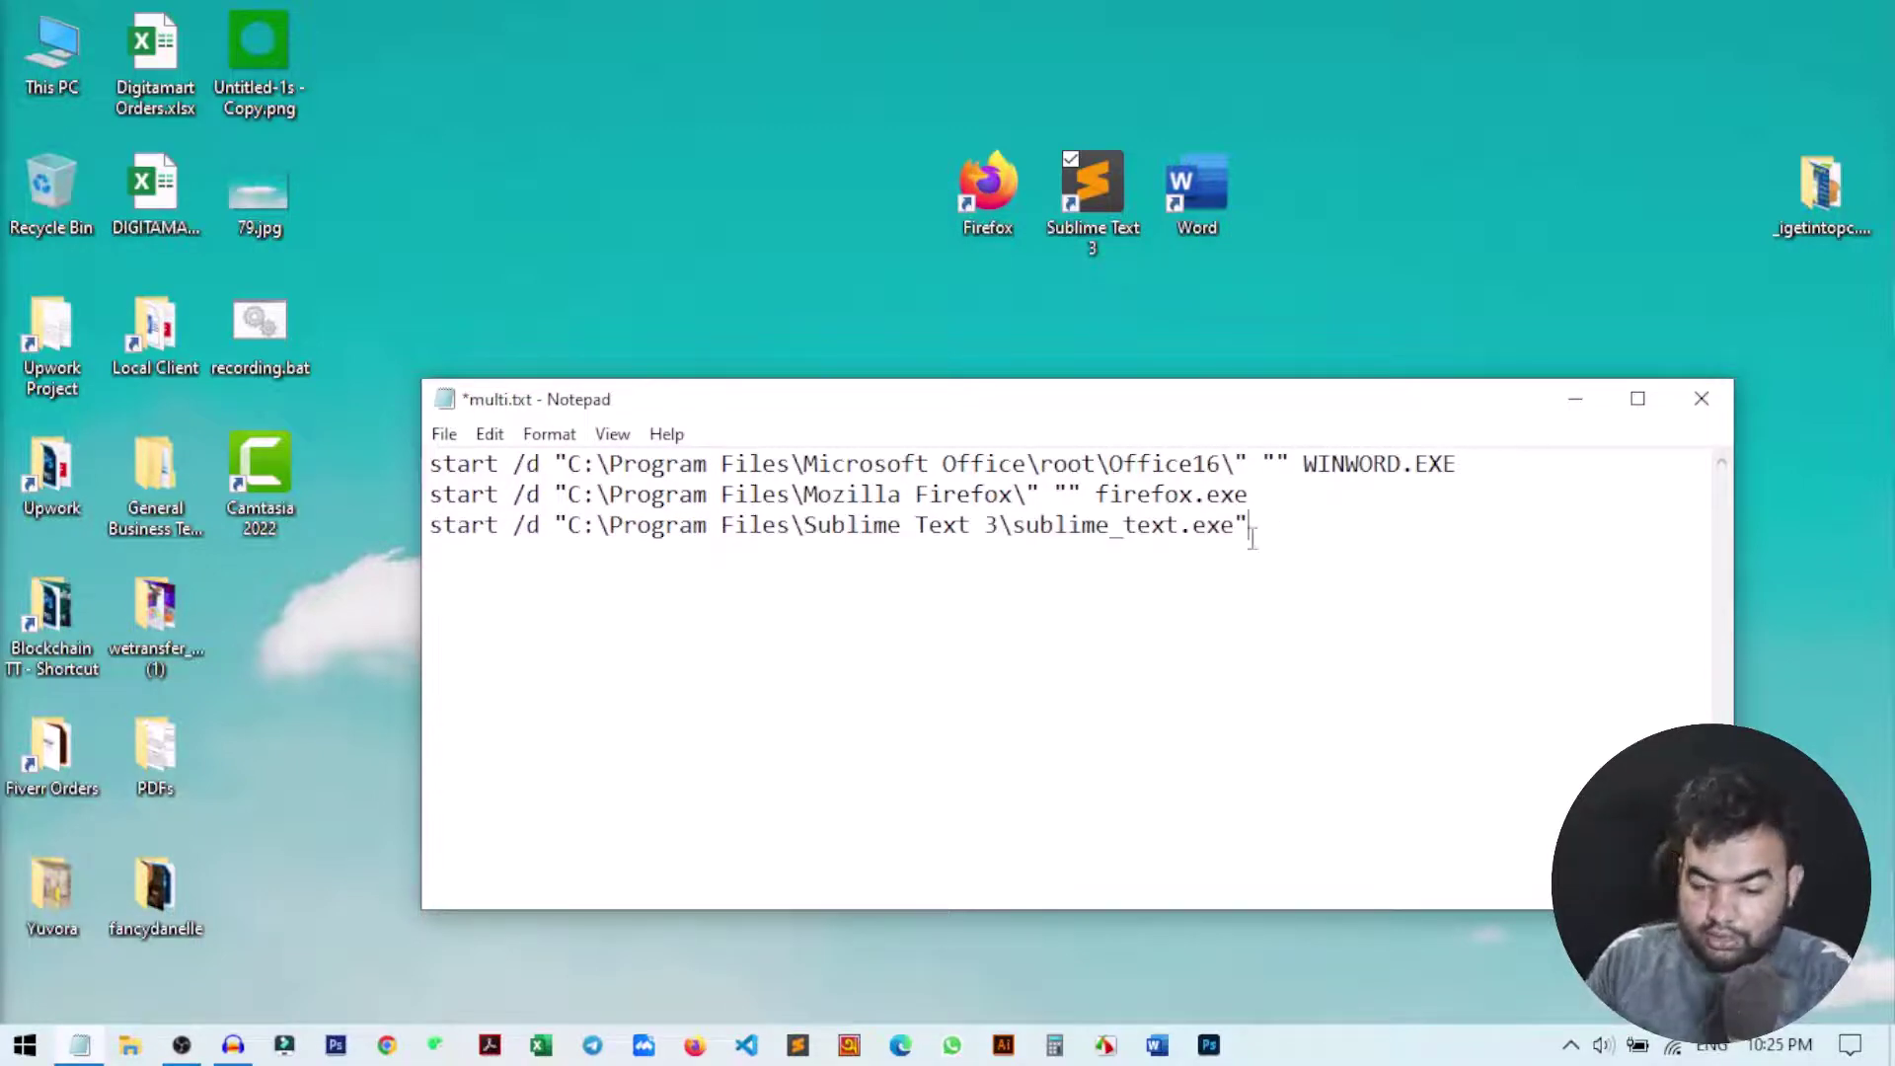
pyautogui.moveTo(1235, 525); pyautogui.dragTo(1016, 531)
pyautogui.hotkey('ctrl', 'c')
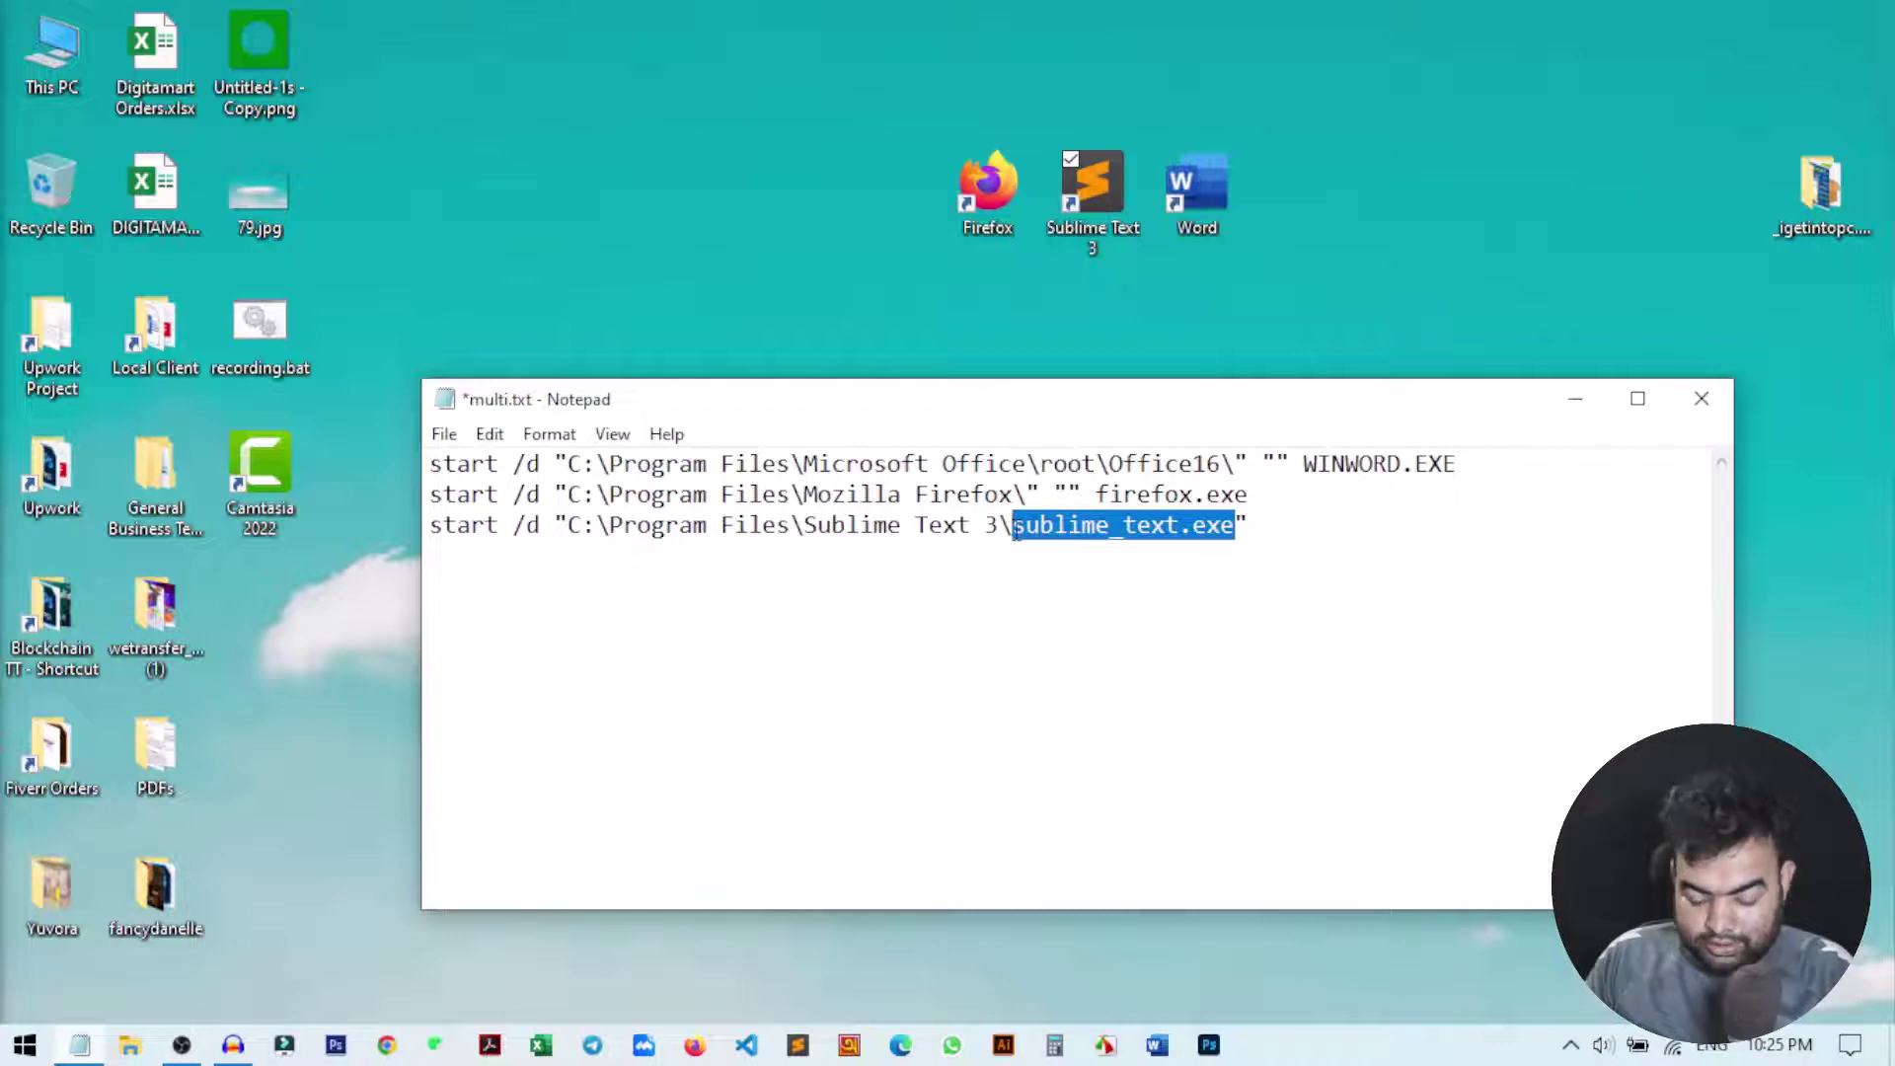
pyautogui.press('BackSpace')
pyautogui.write('""')
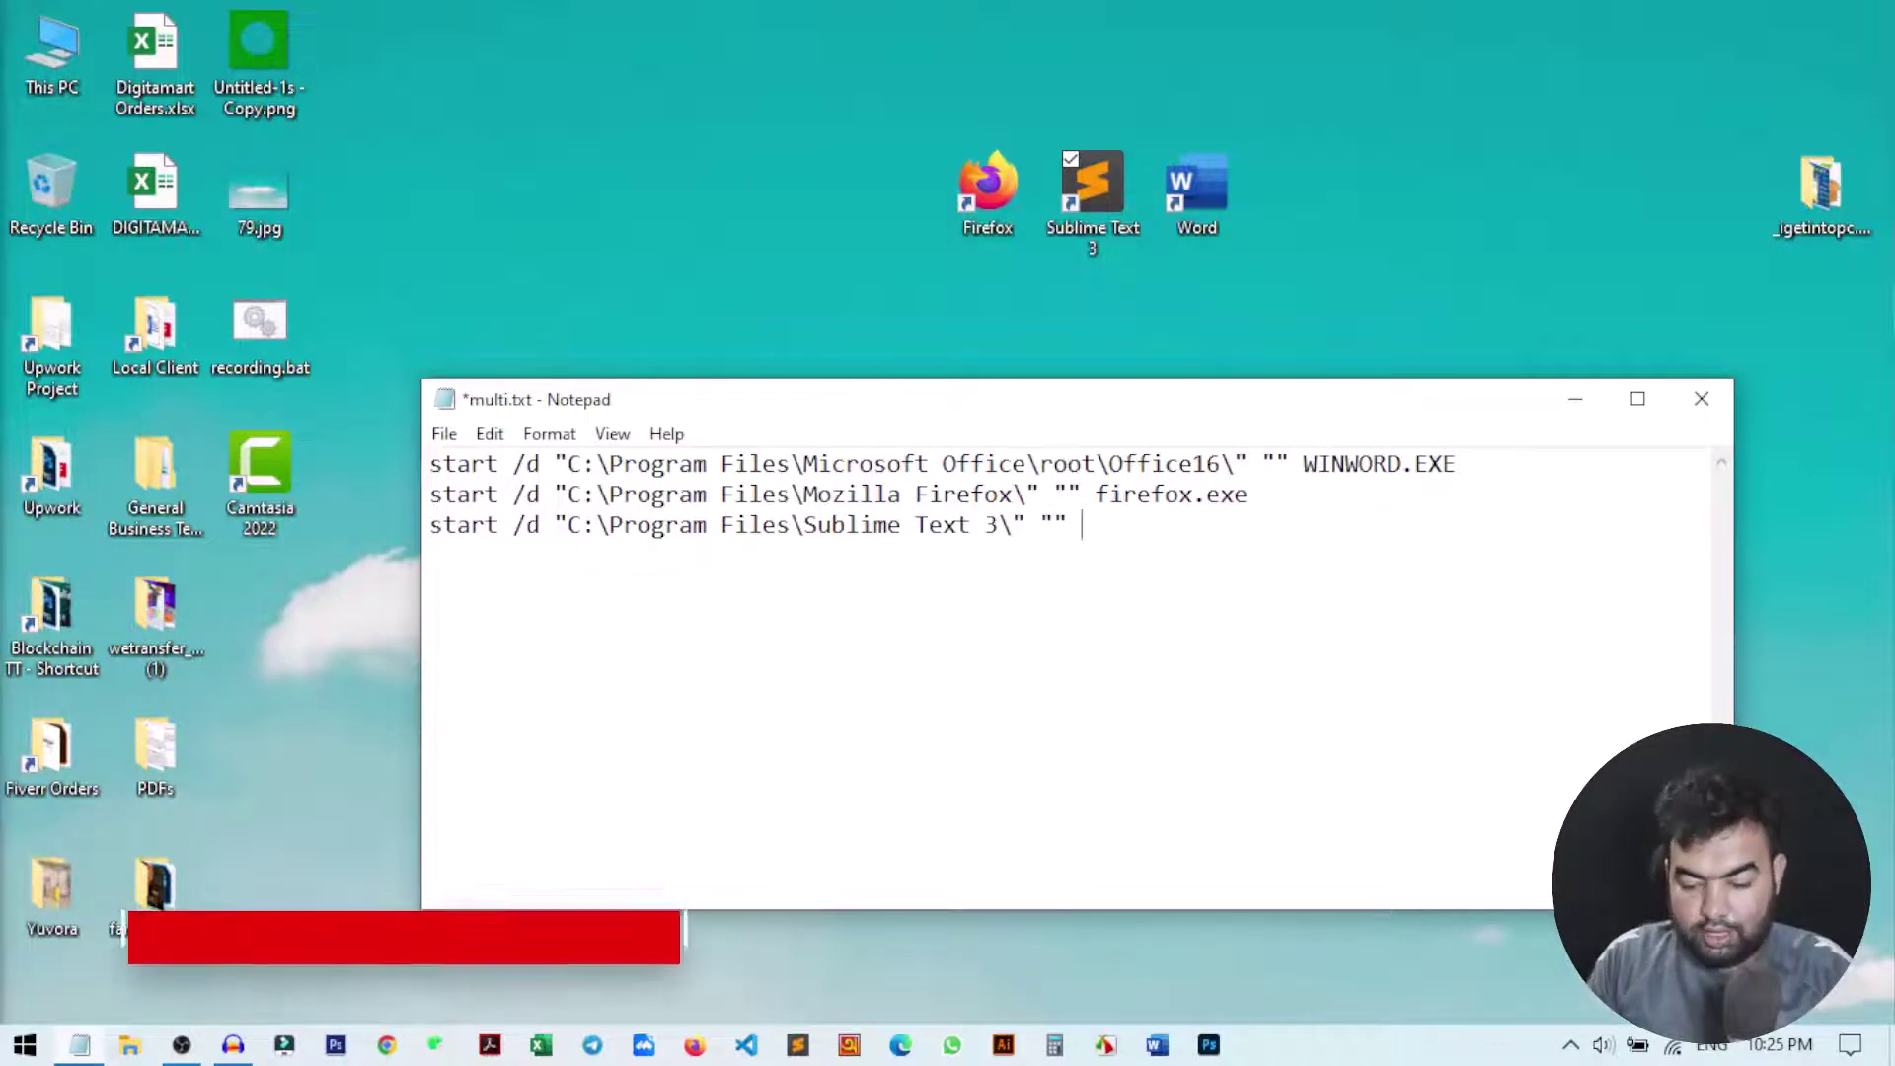
pyautogui.hotkey('ctrl', 'v')
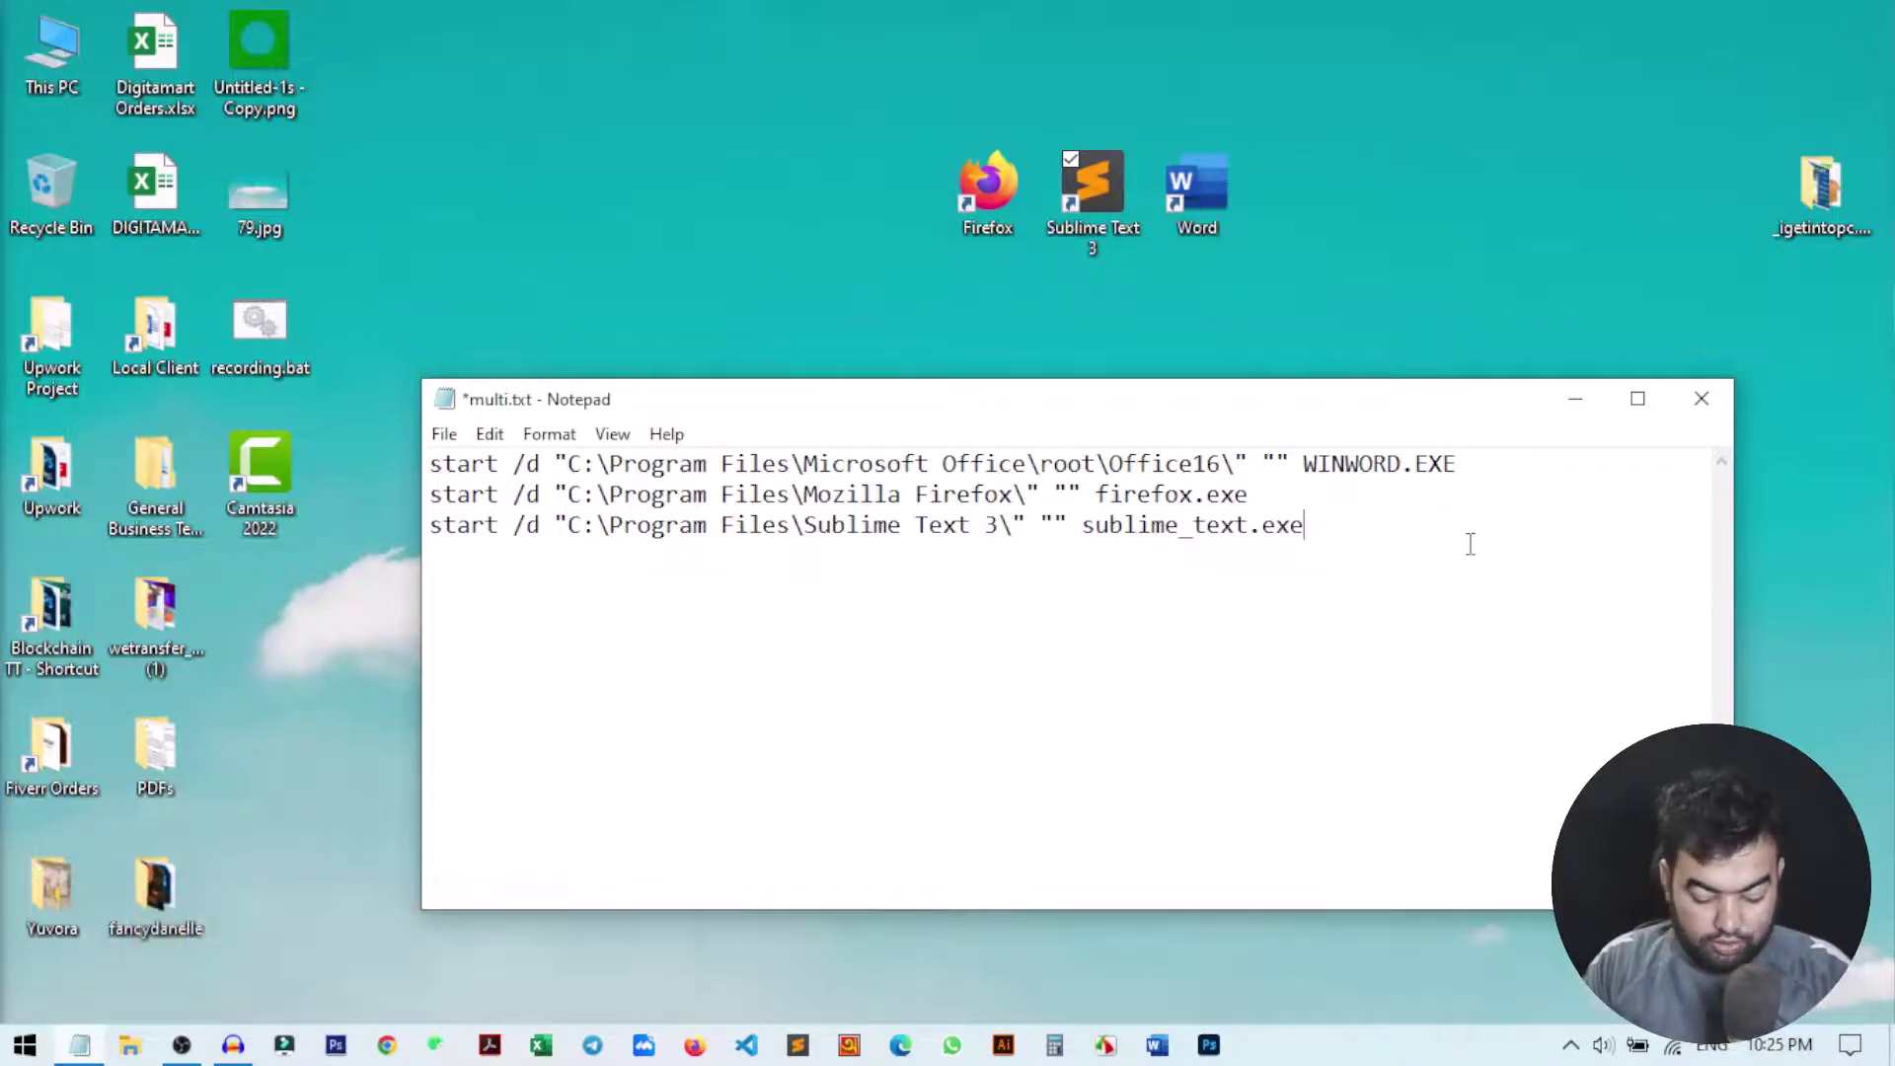
pyautogui.hotkey('ctrl', 's')
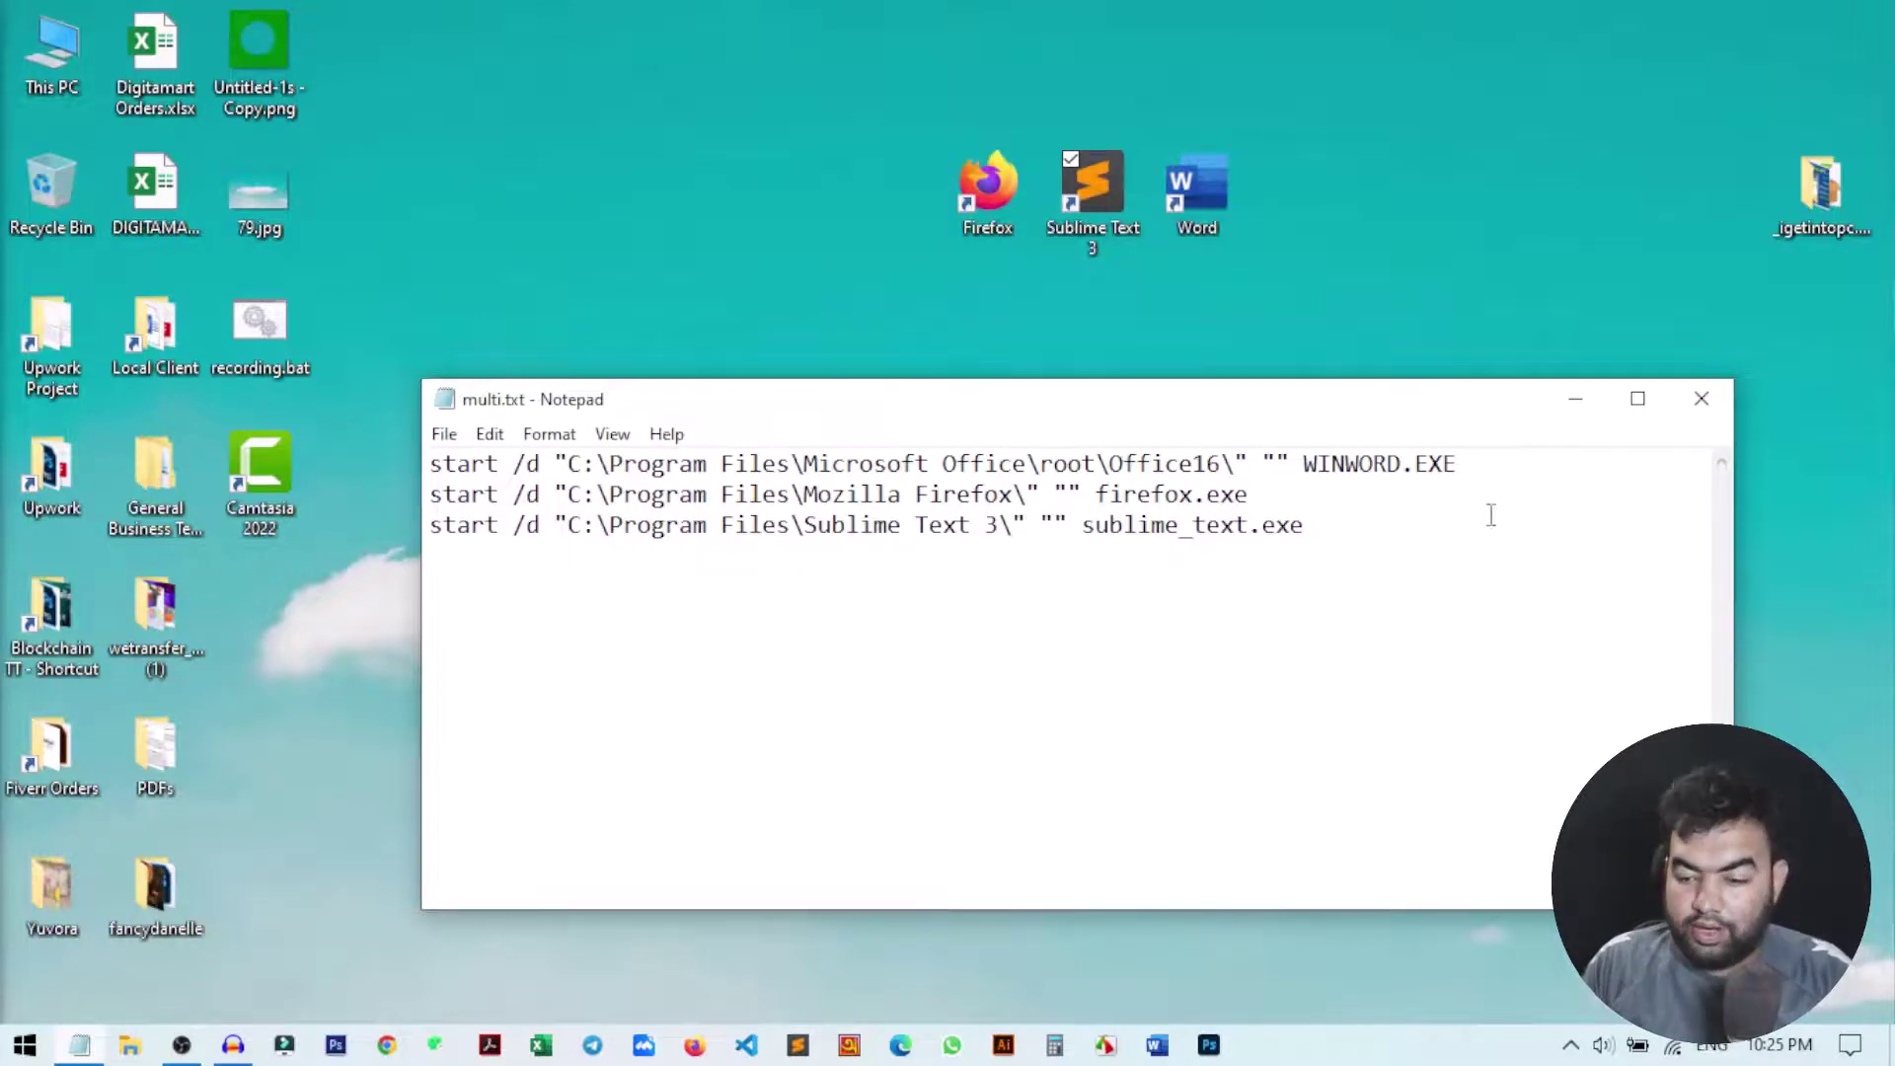
# Step: Close Notepad and rename multi.txt to multi.bat, confirming the extension change
pyautogui.click(1701, 398)
pyautogui.moveTo(774, 493); pyautogui.dragTo(819, 424)
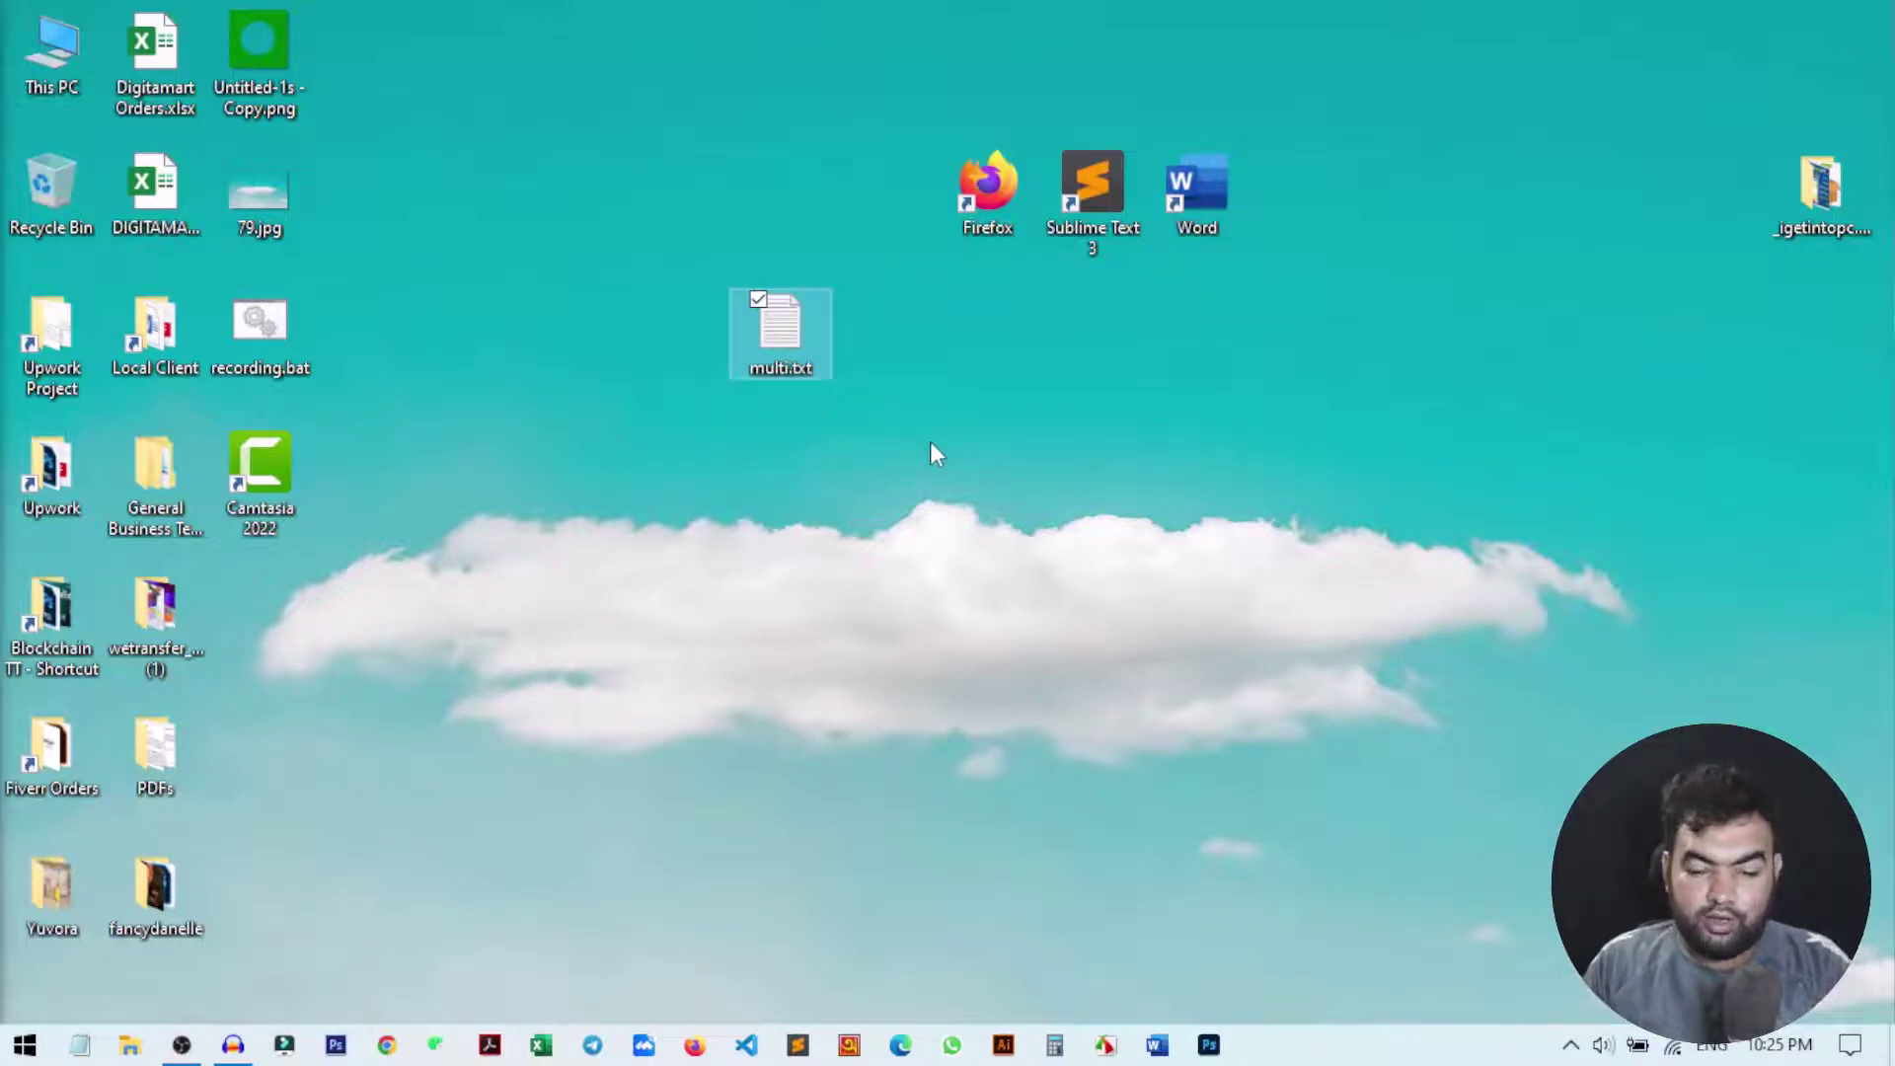
pyautogui.rightClick(798, 367)
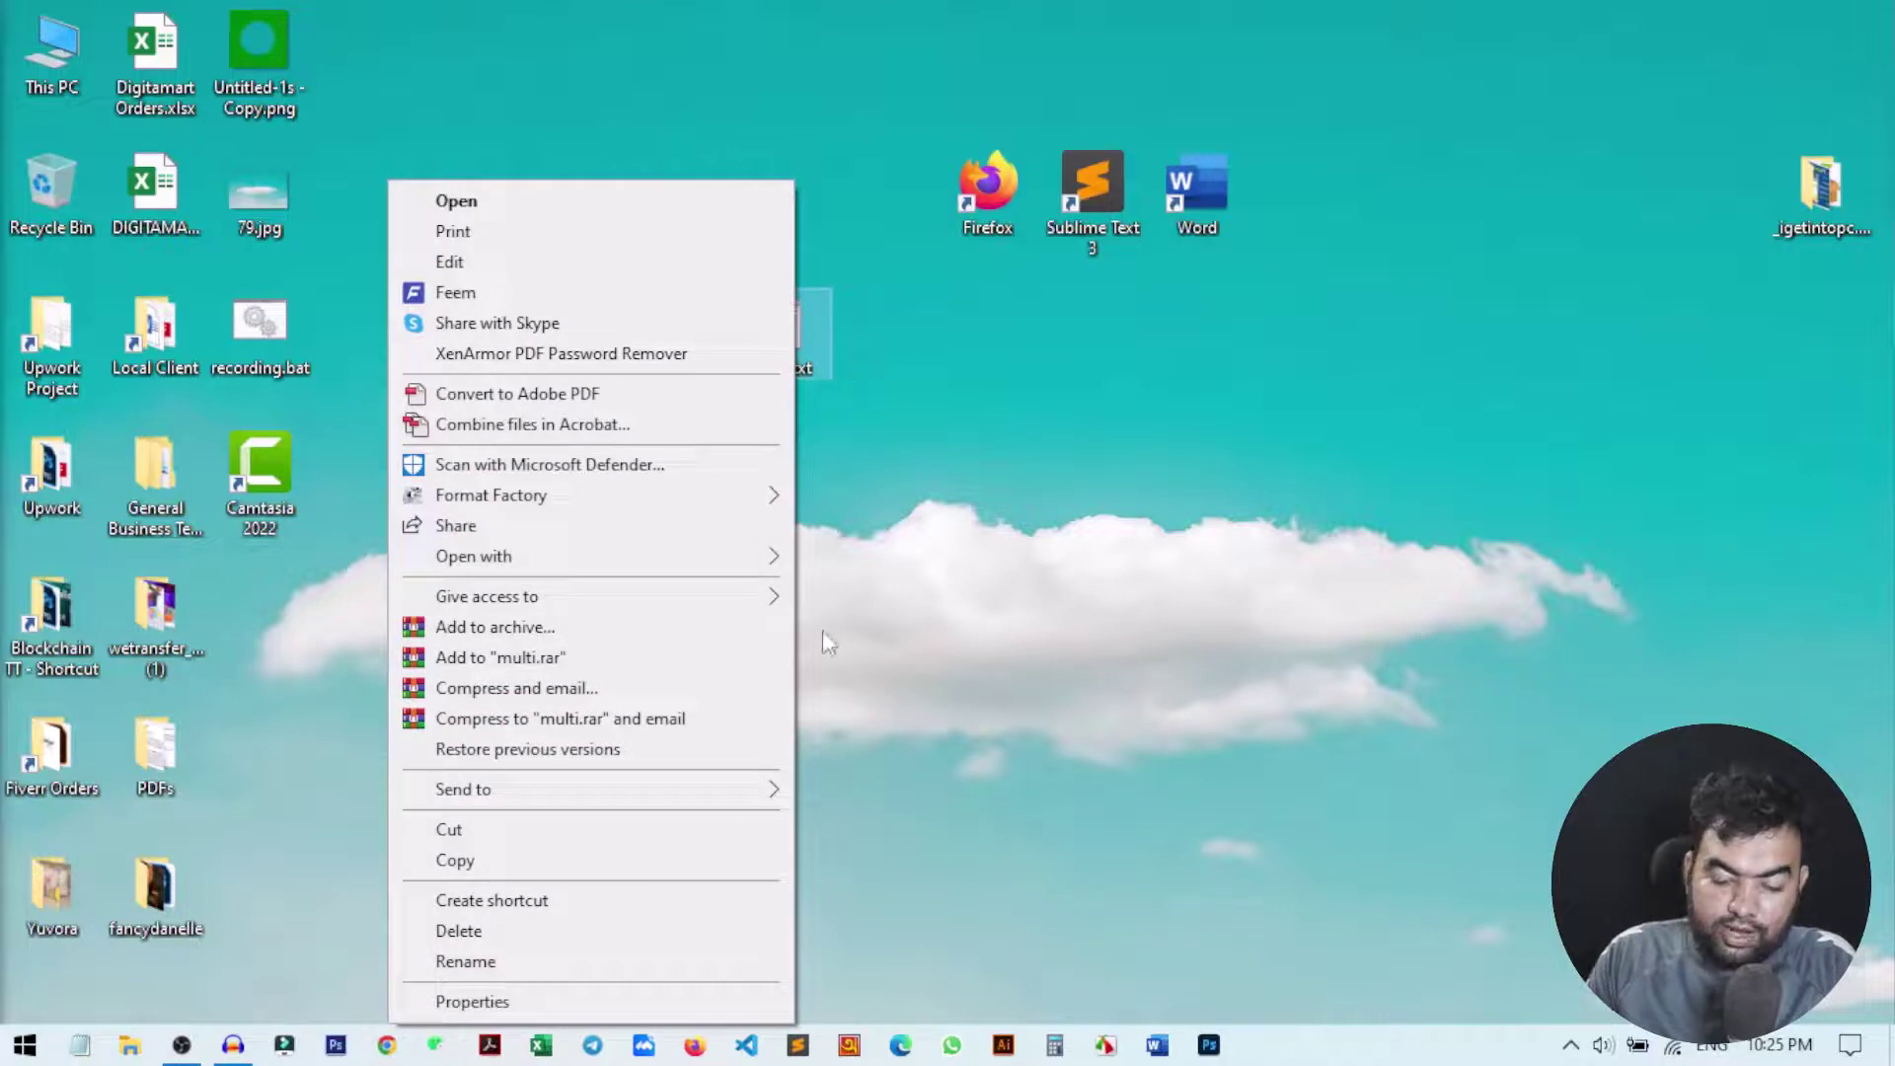
pyautogui.click(515, 965)
pyautogui.click(818, 371)
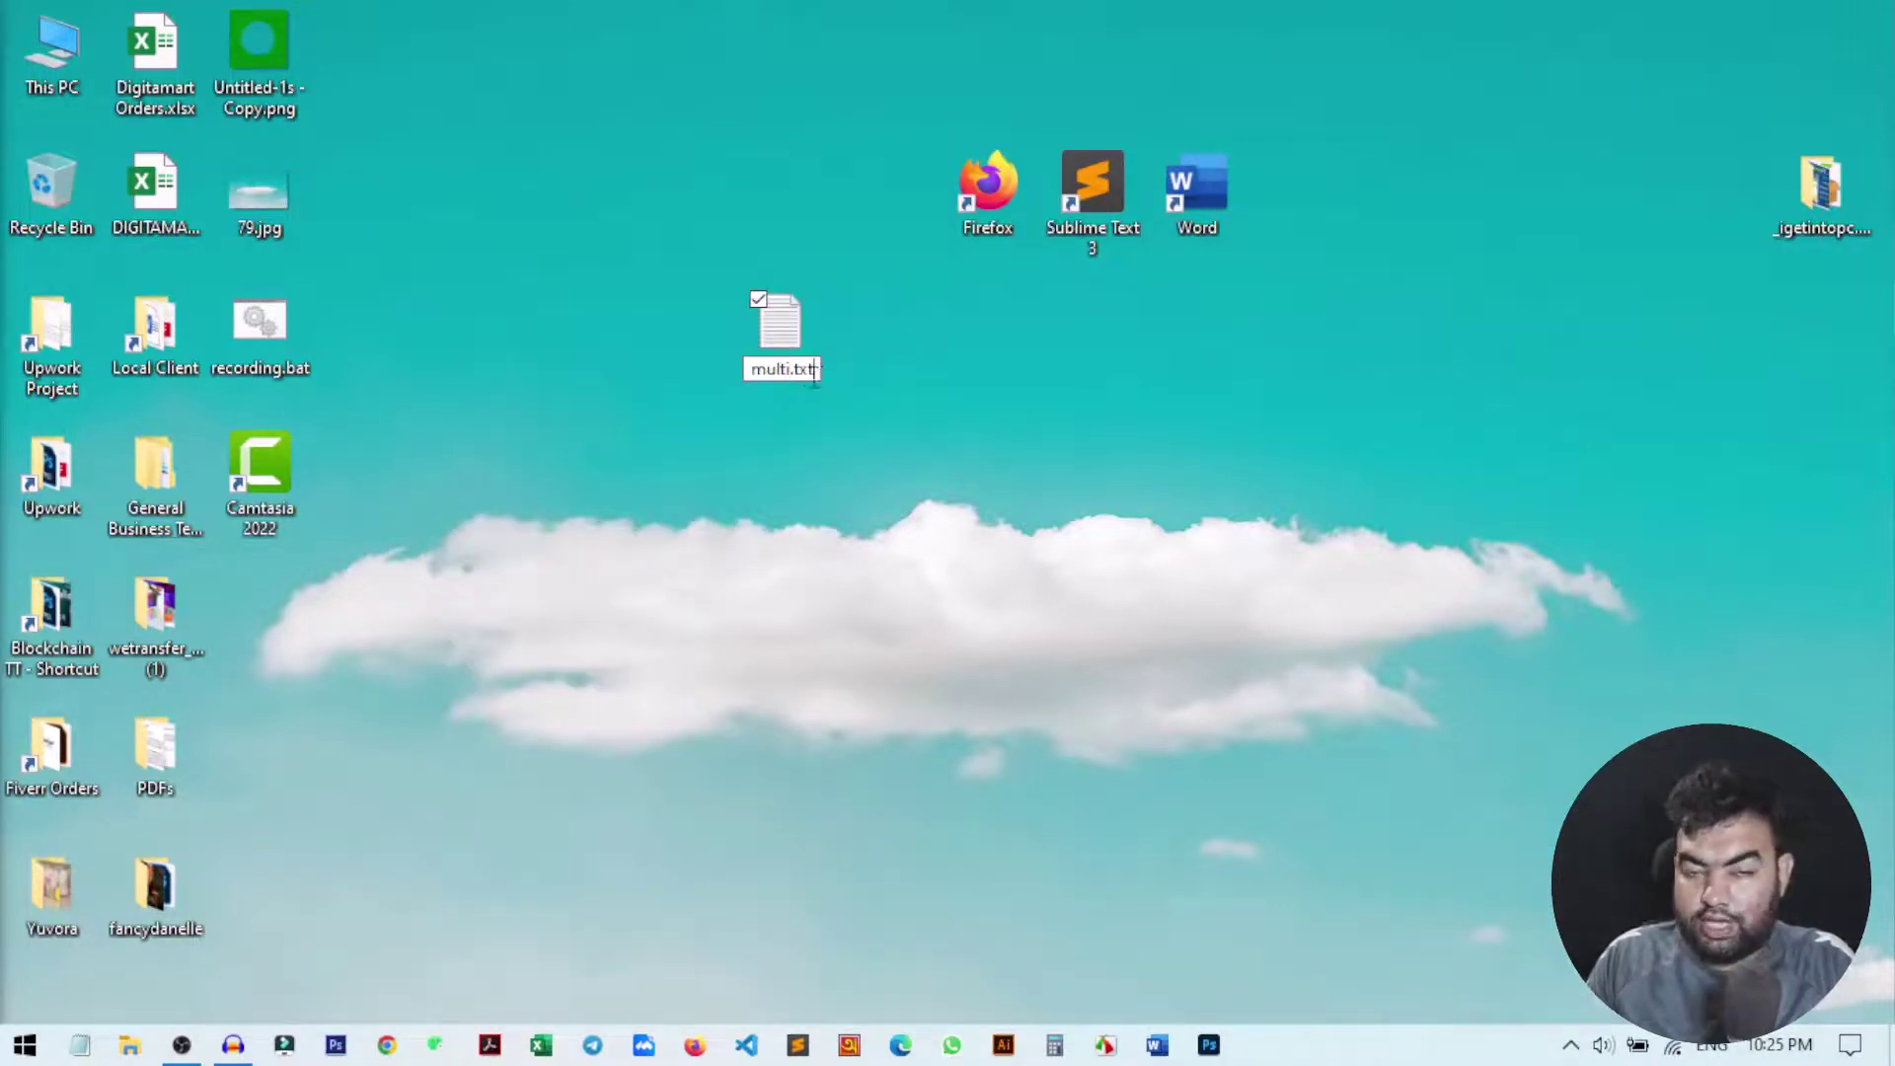
pyautogui.press('BackSpace')
pyautogui.press('BackSpace')
pyautogui.press('BackSpace')
pyautogui.write('bat')
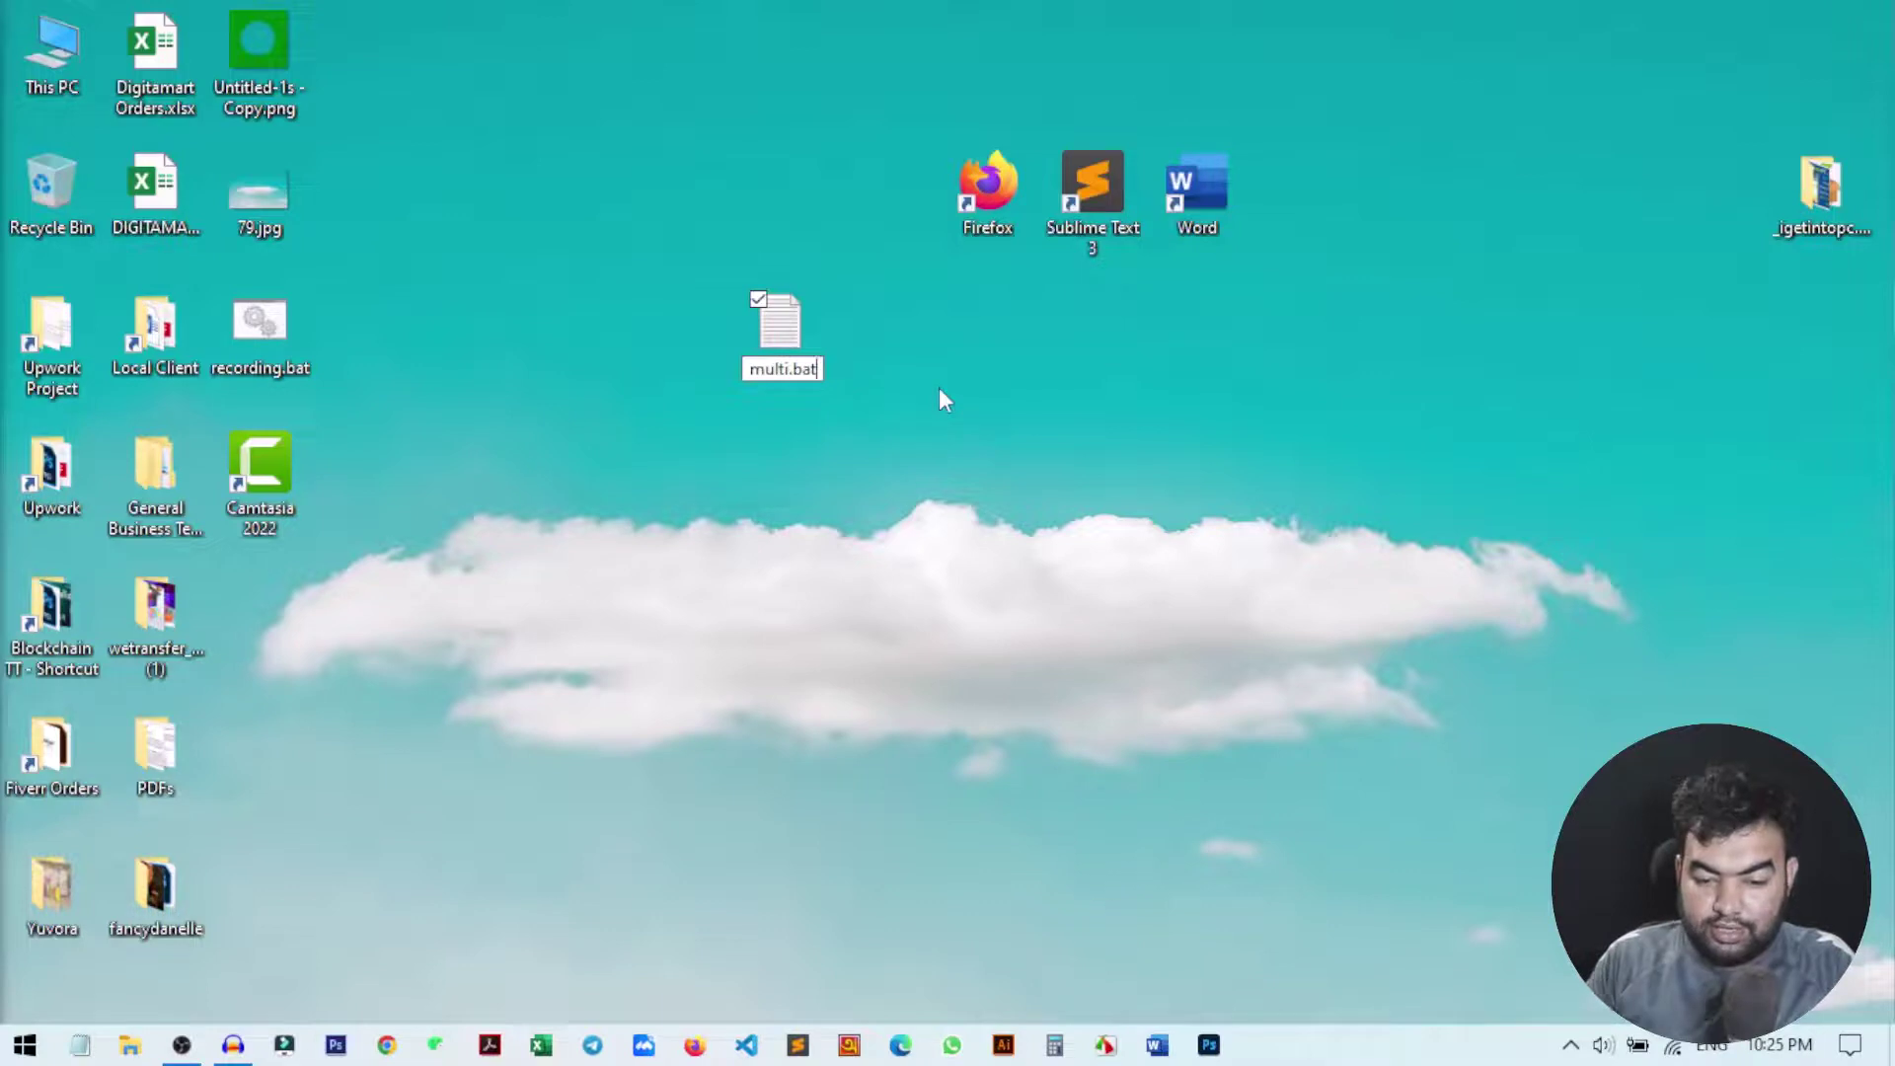
pyautogui.press('Return')
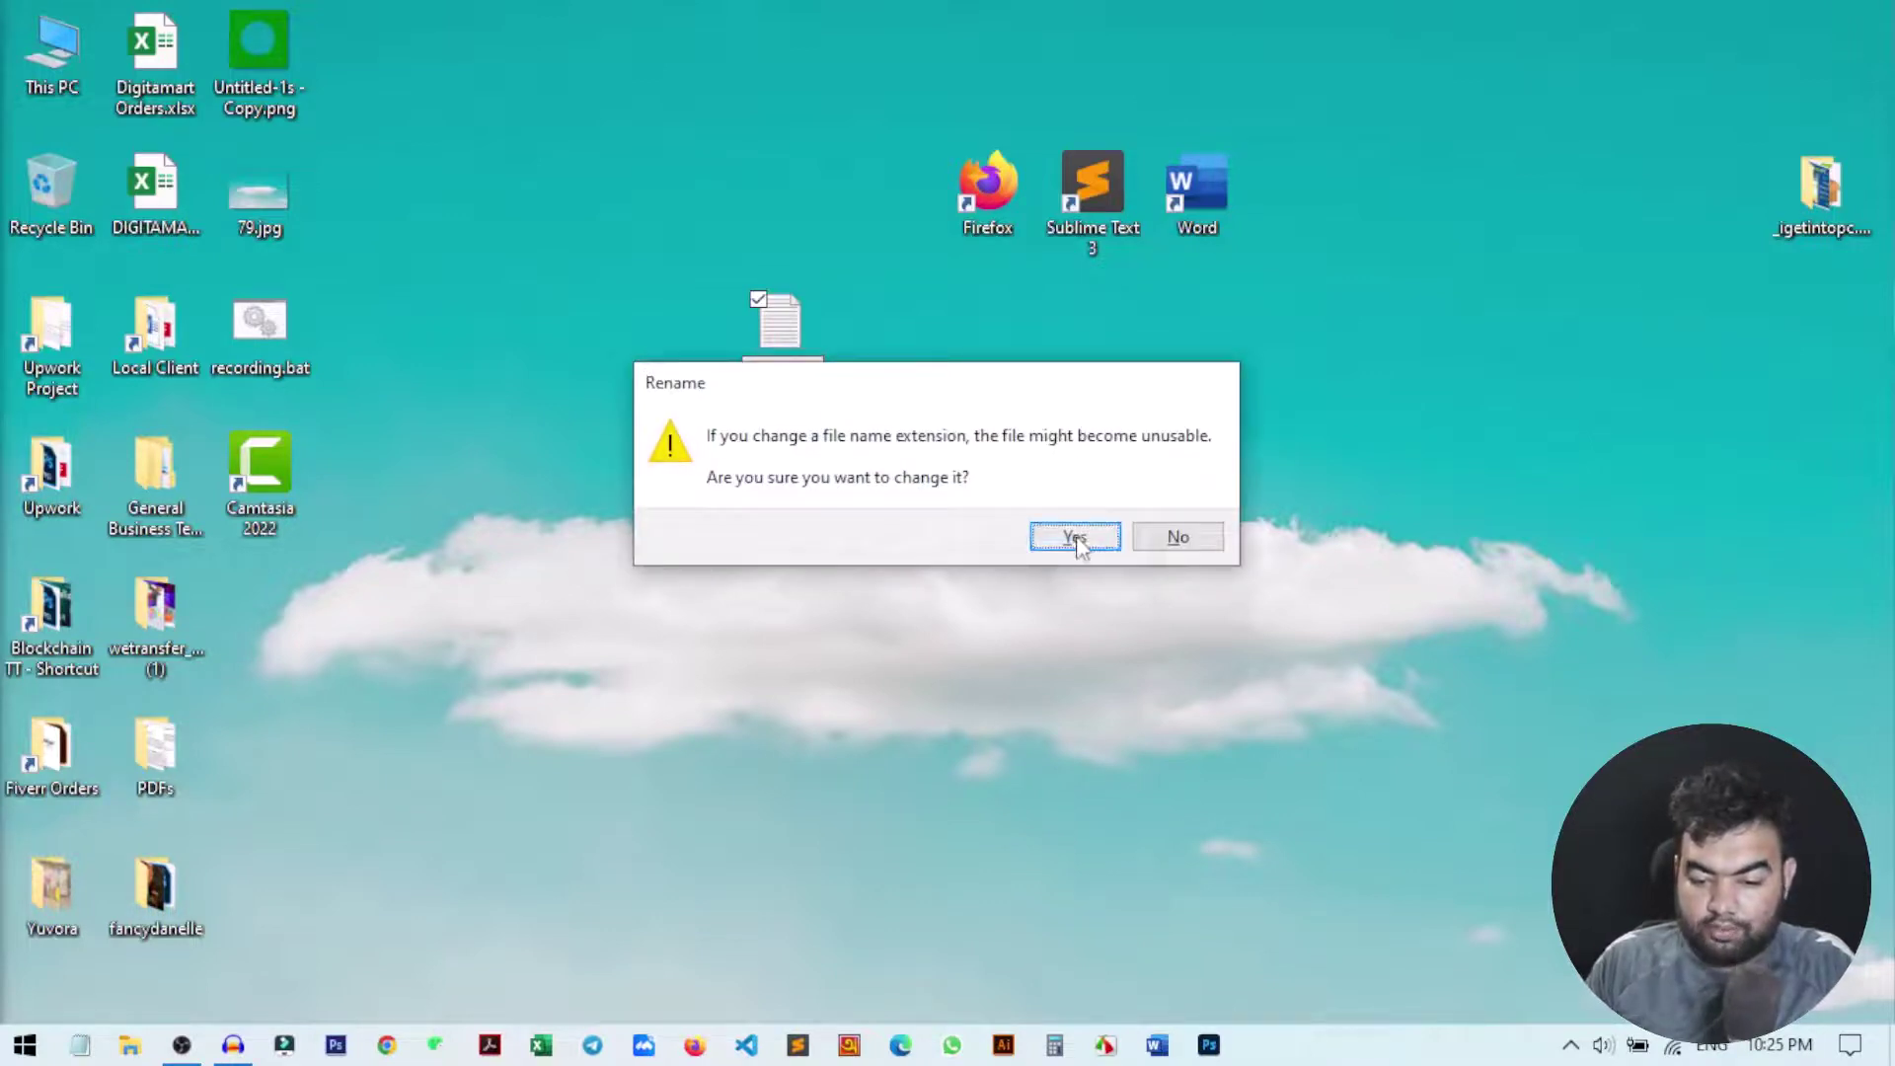
pyautogui.click(1074, 536)
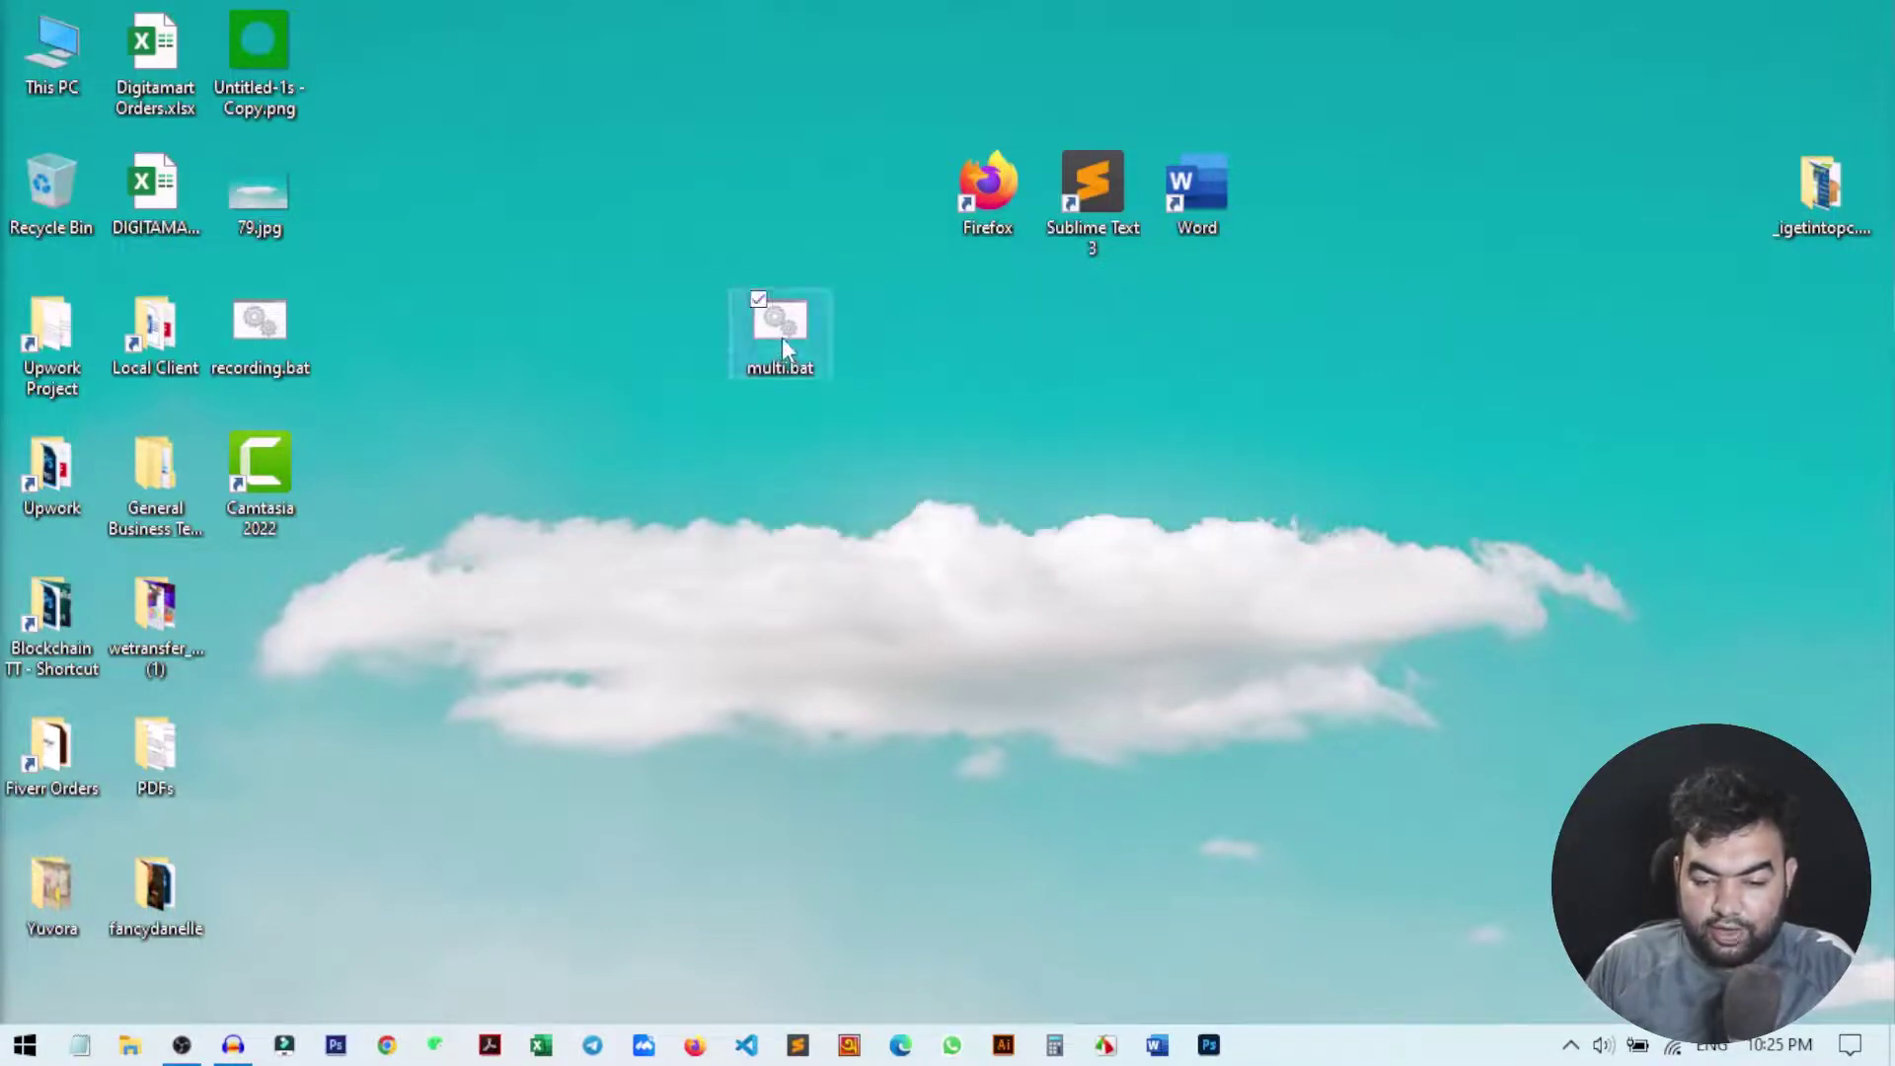
# Step: Run multi.bat to launch Word, Firefox and Sublime Text, then close their windows
pyautogui.moveTo(879, 336); pyautogui.dragTo(766, 387)
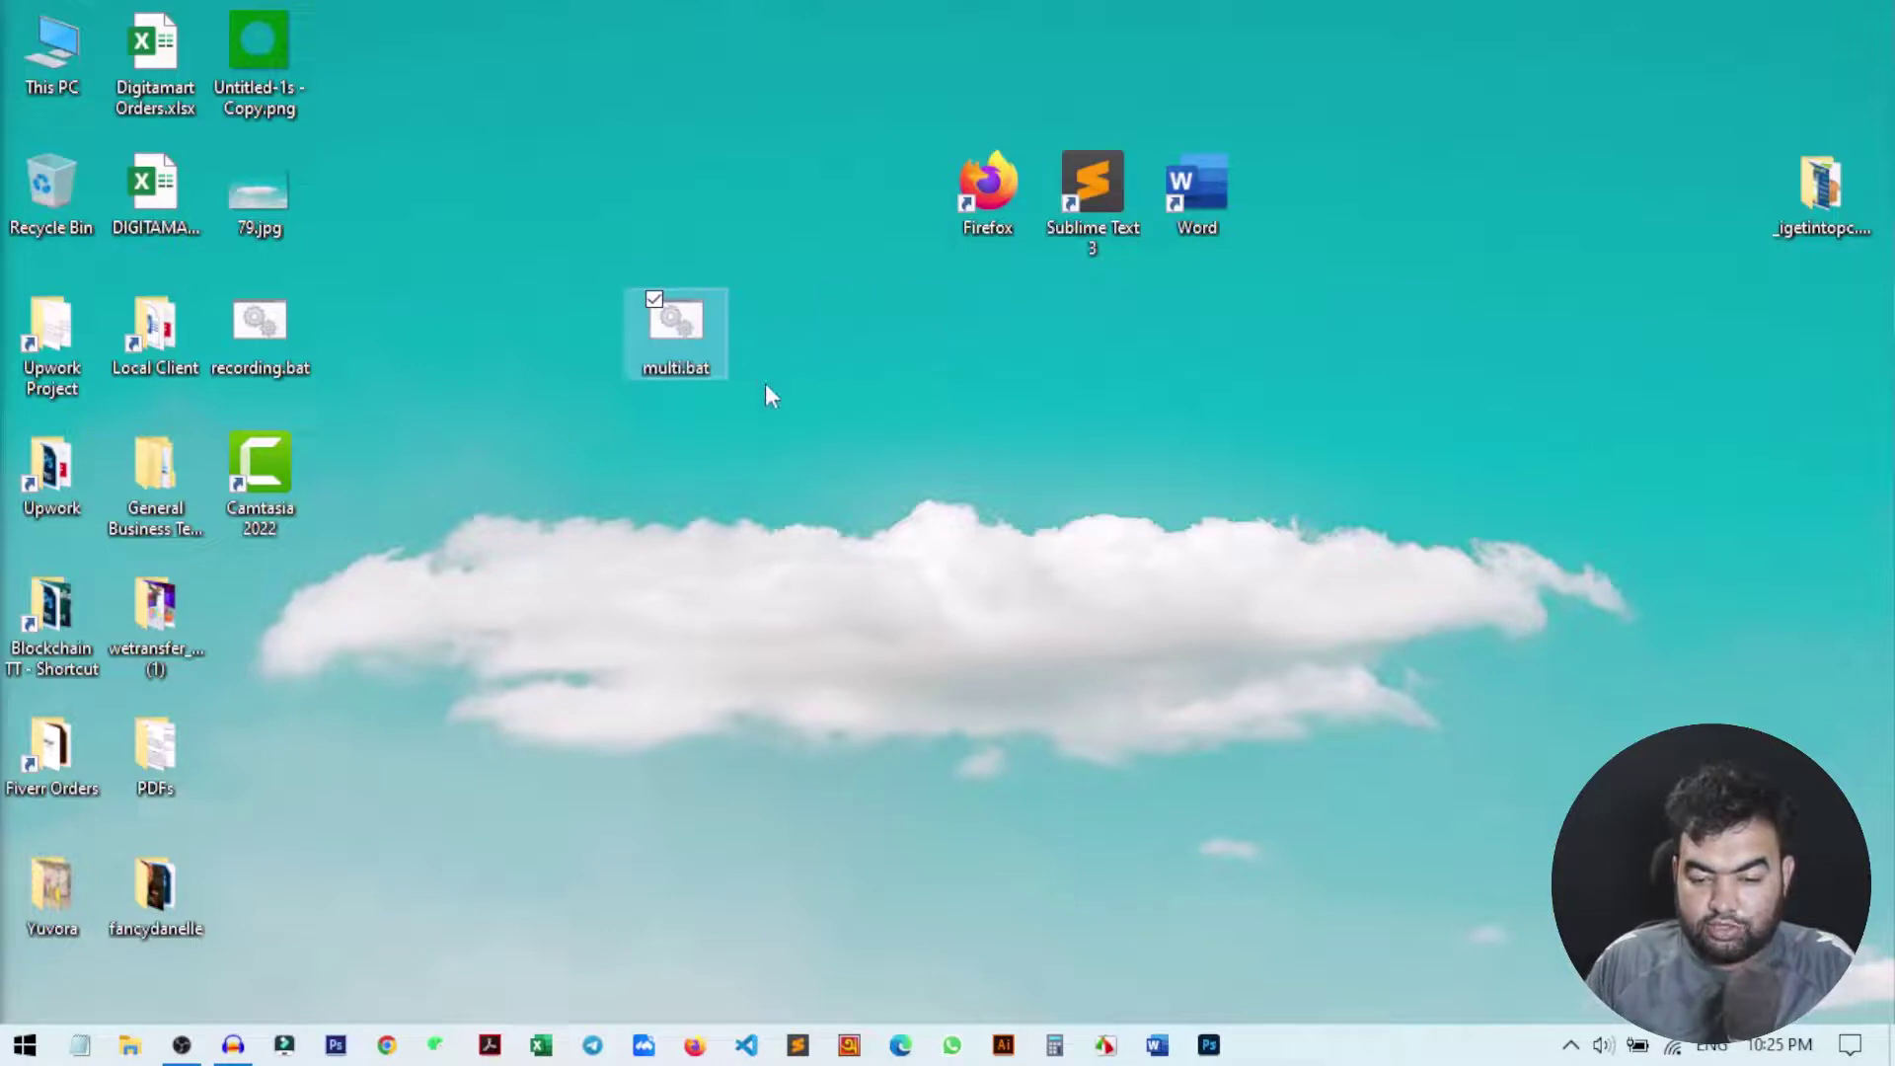
pyautogui.click(762, 370)
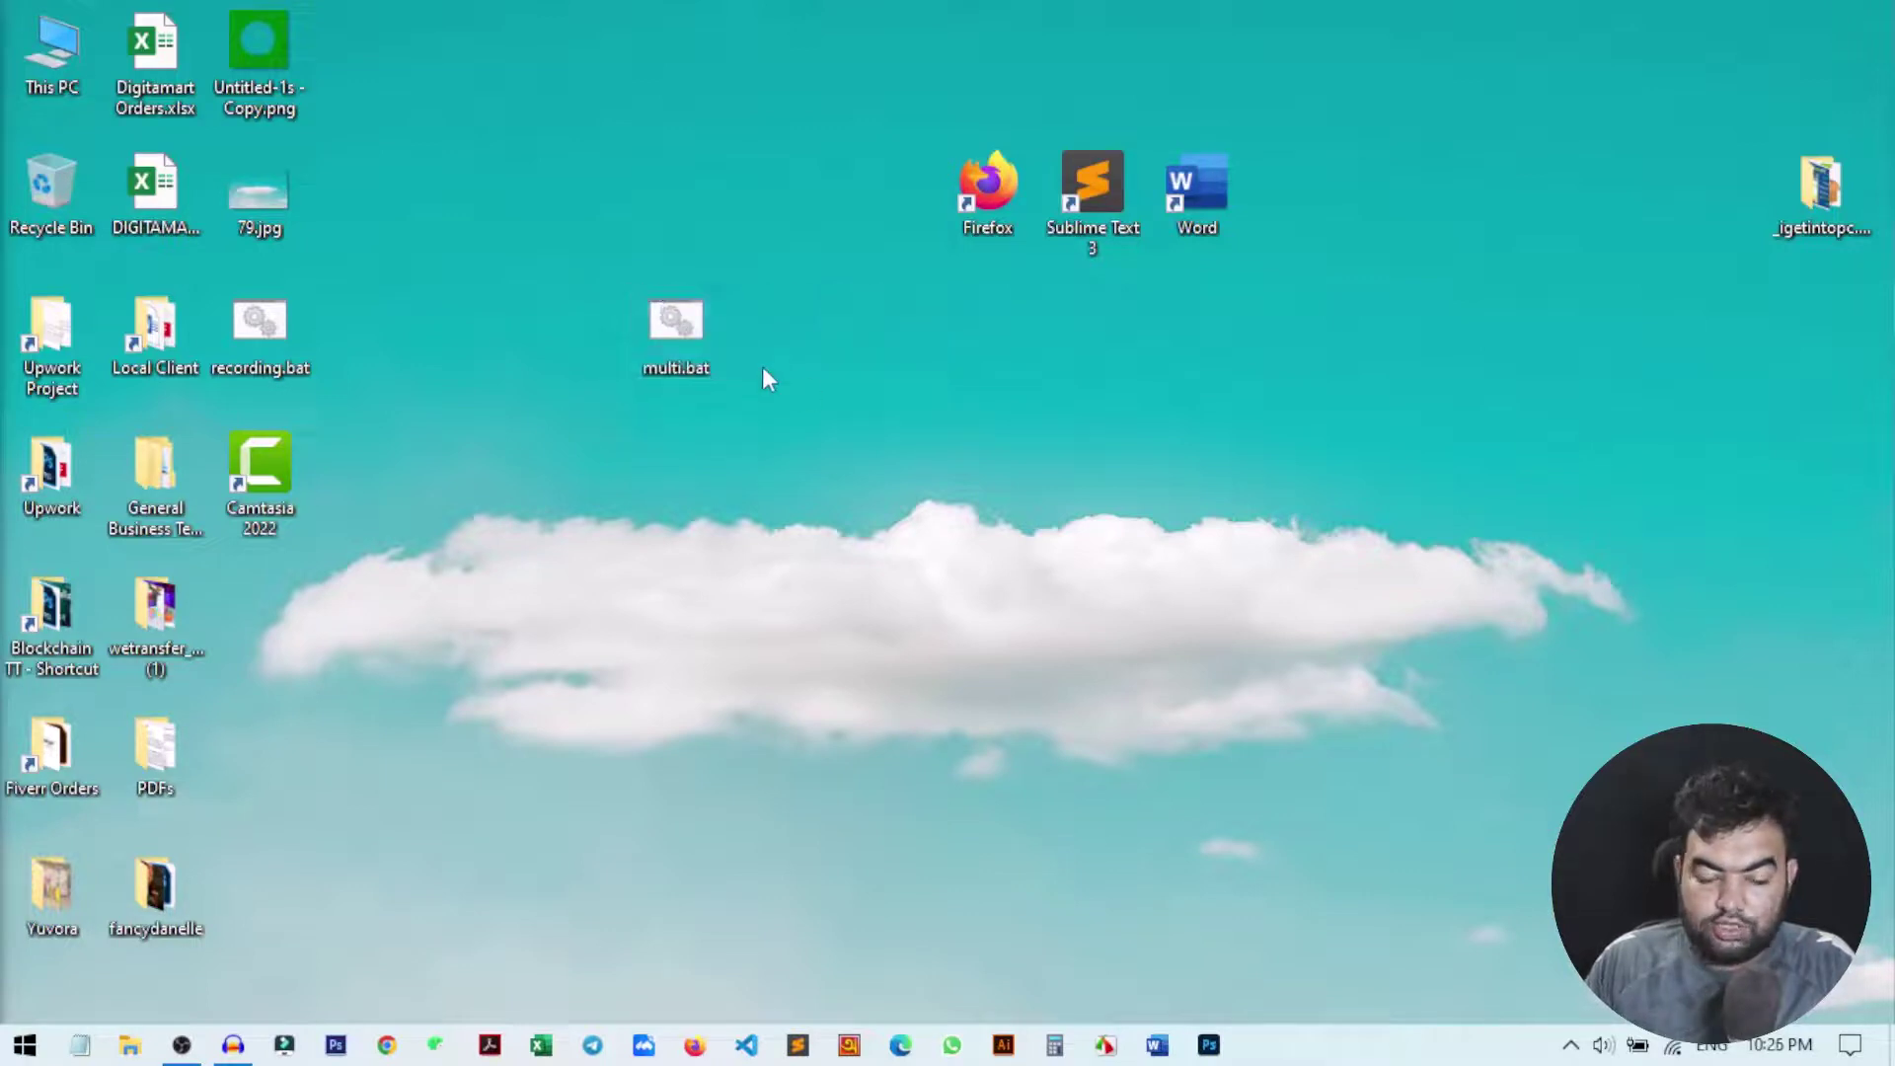
pyautogui.doubleClick(687, 334)
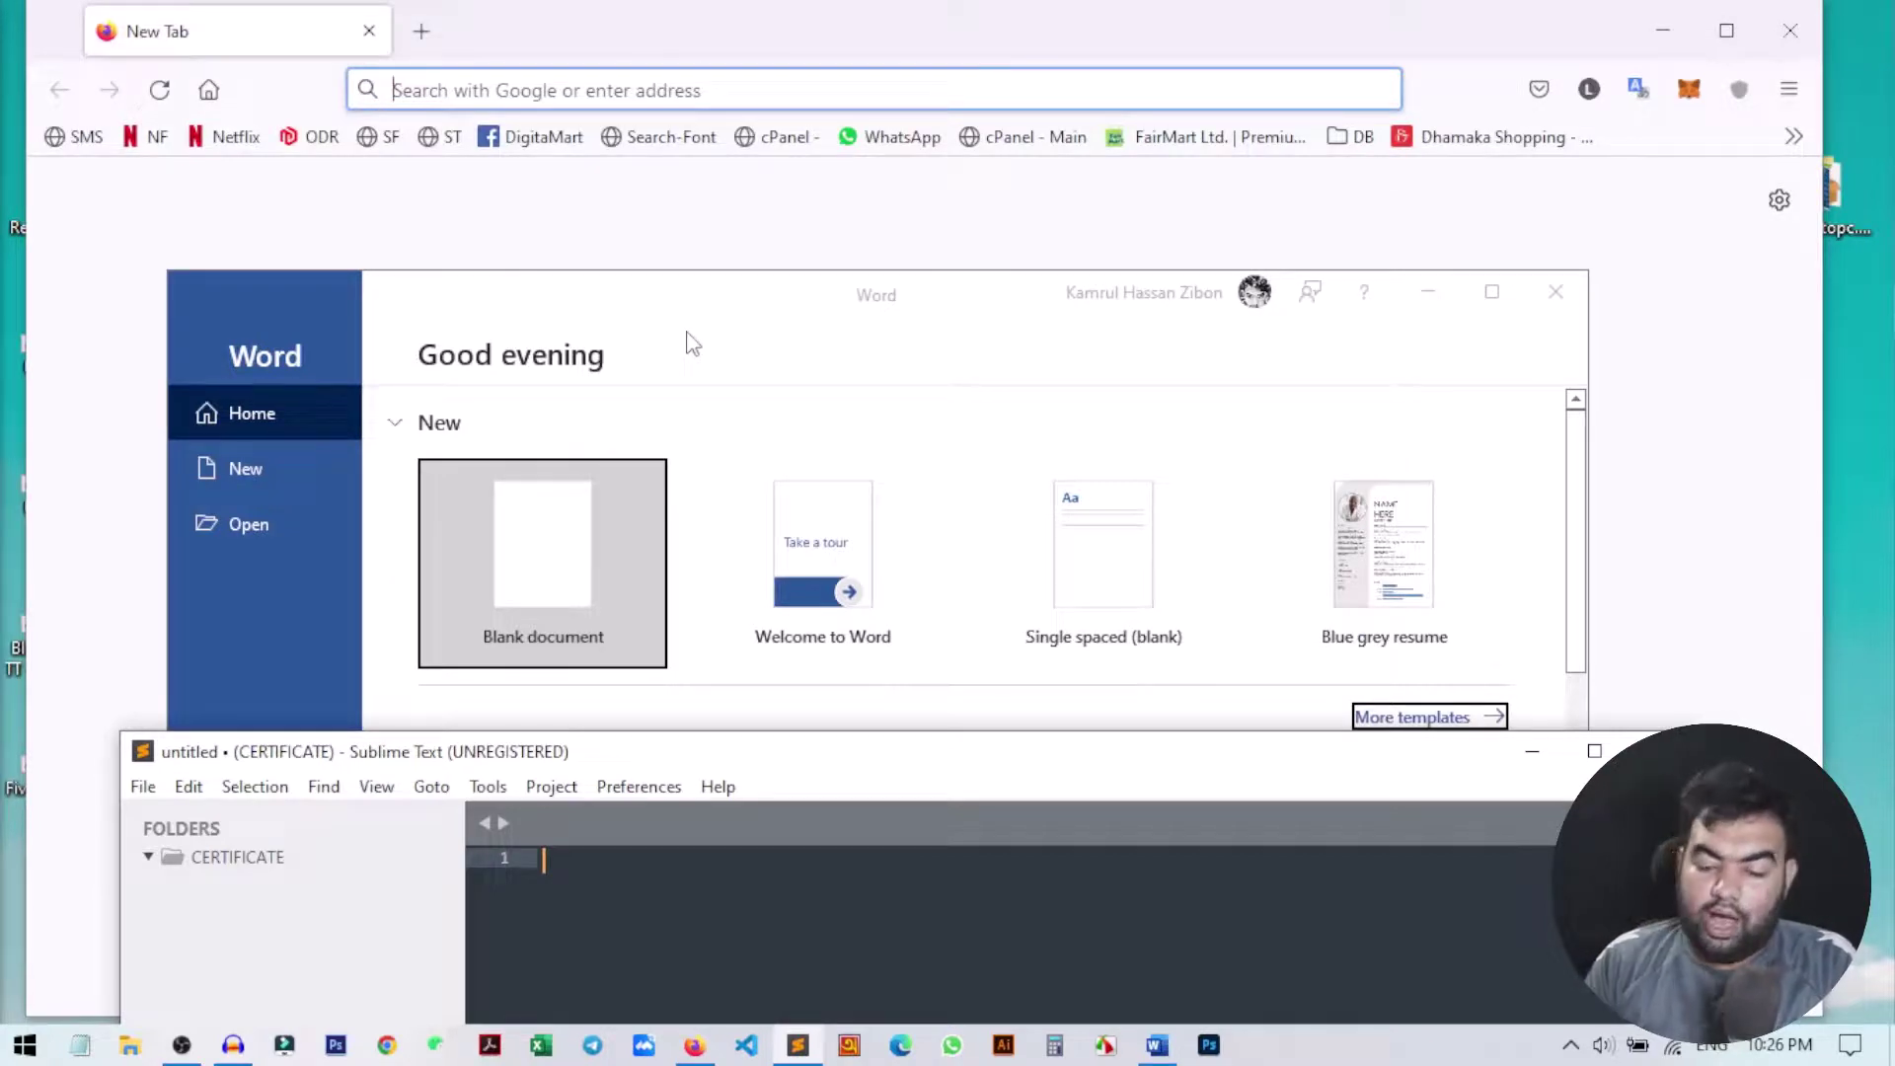
pyautogui.click(1555, 291)
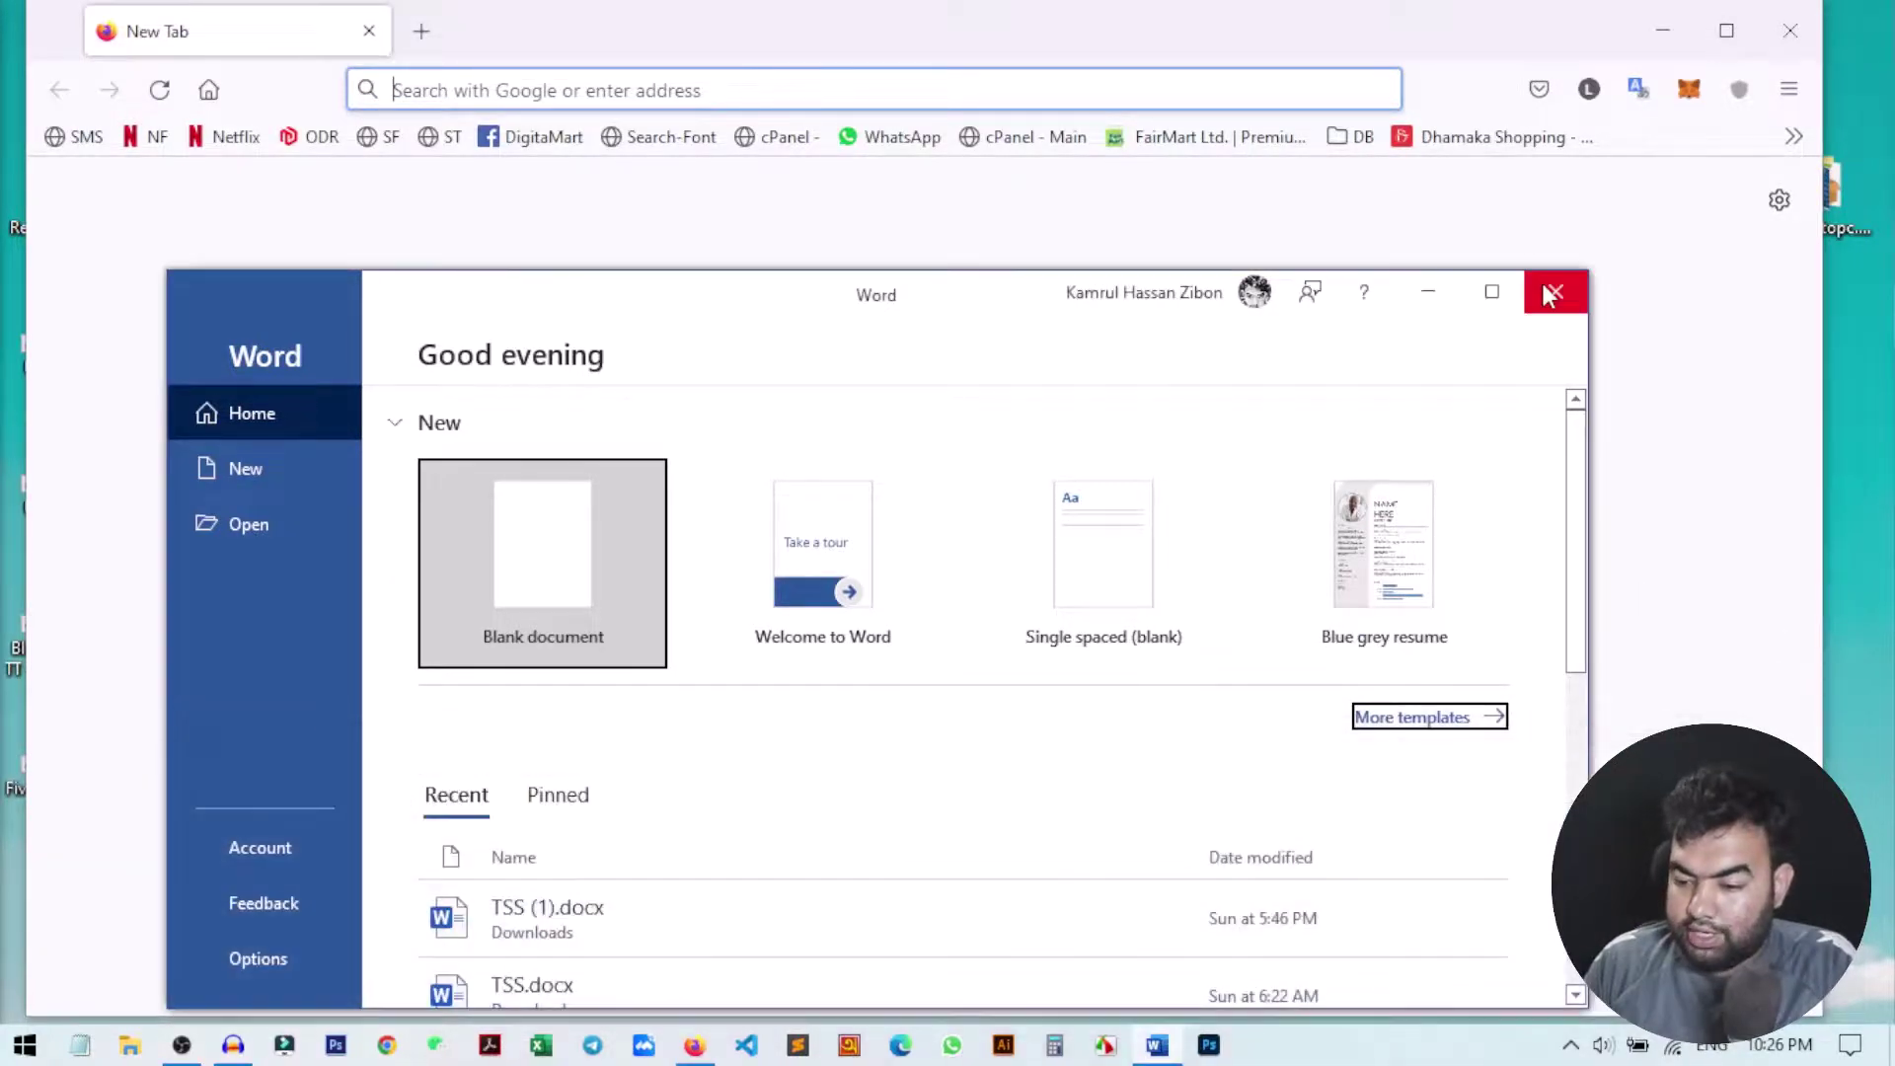
pyautogui.click(1555, 291)
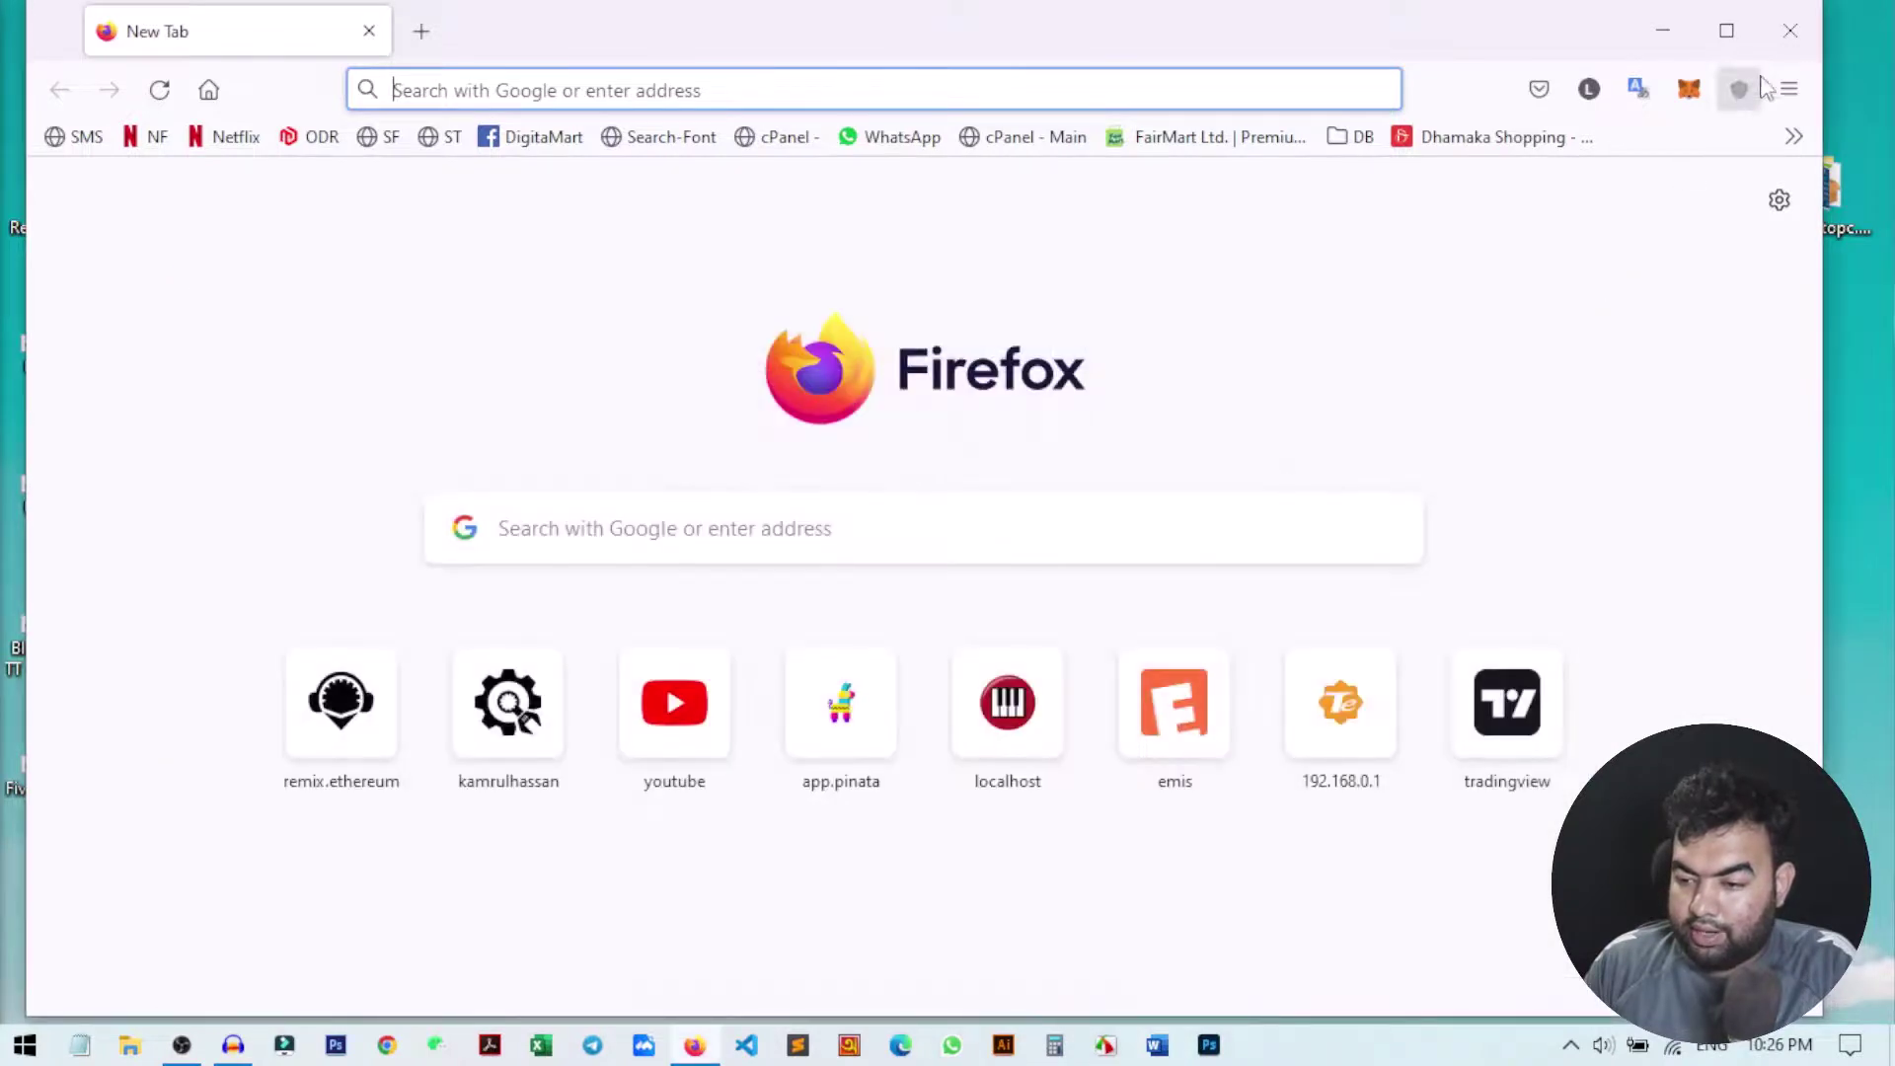
pyautogui.click(1789, 31)
pyautogui.click(679, 369)
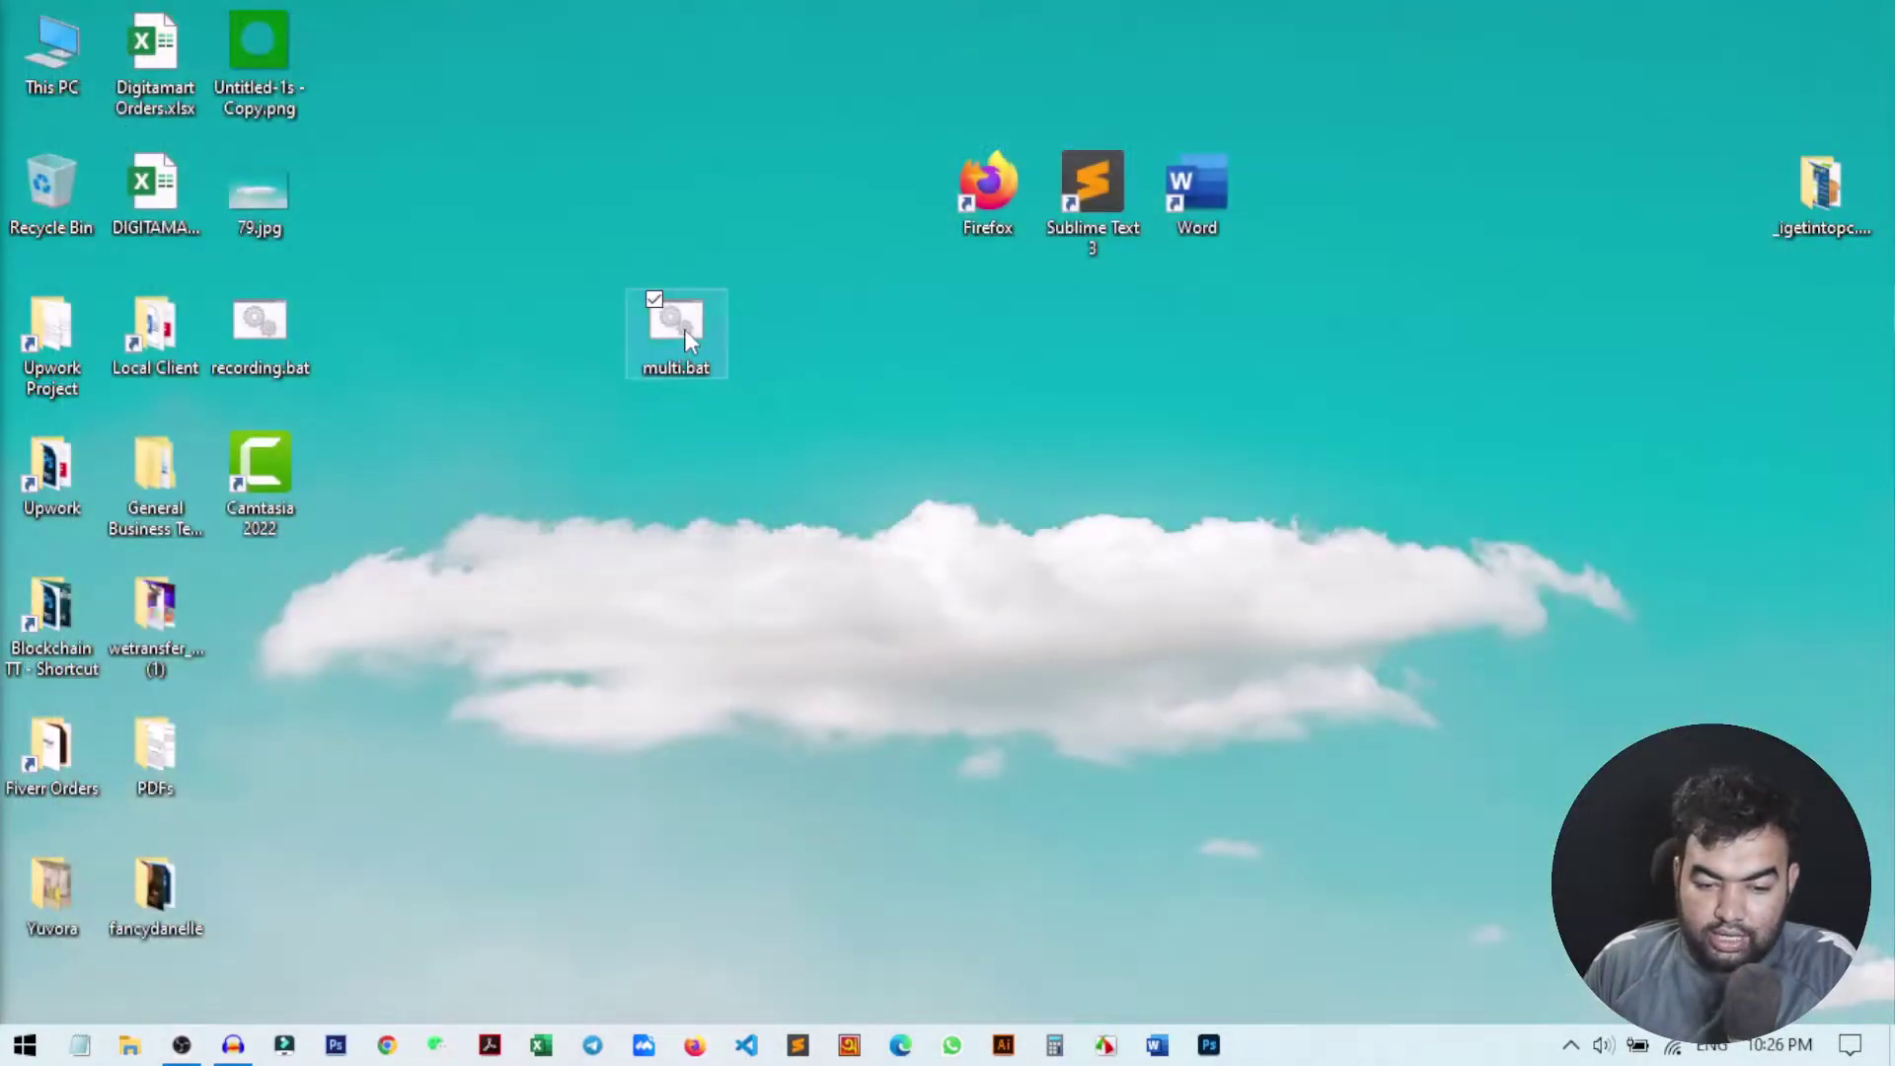
pyautogui.rightClick(684, 329)
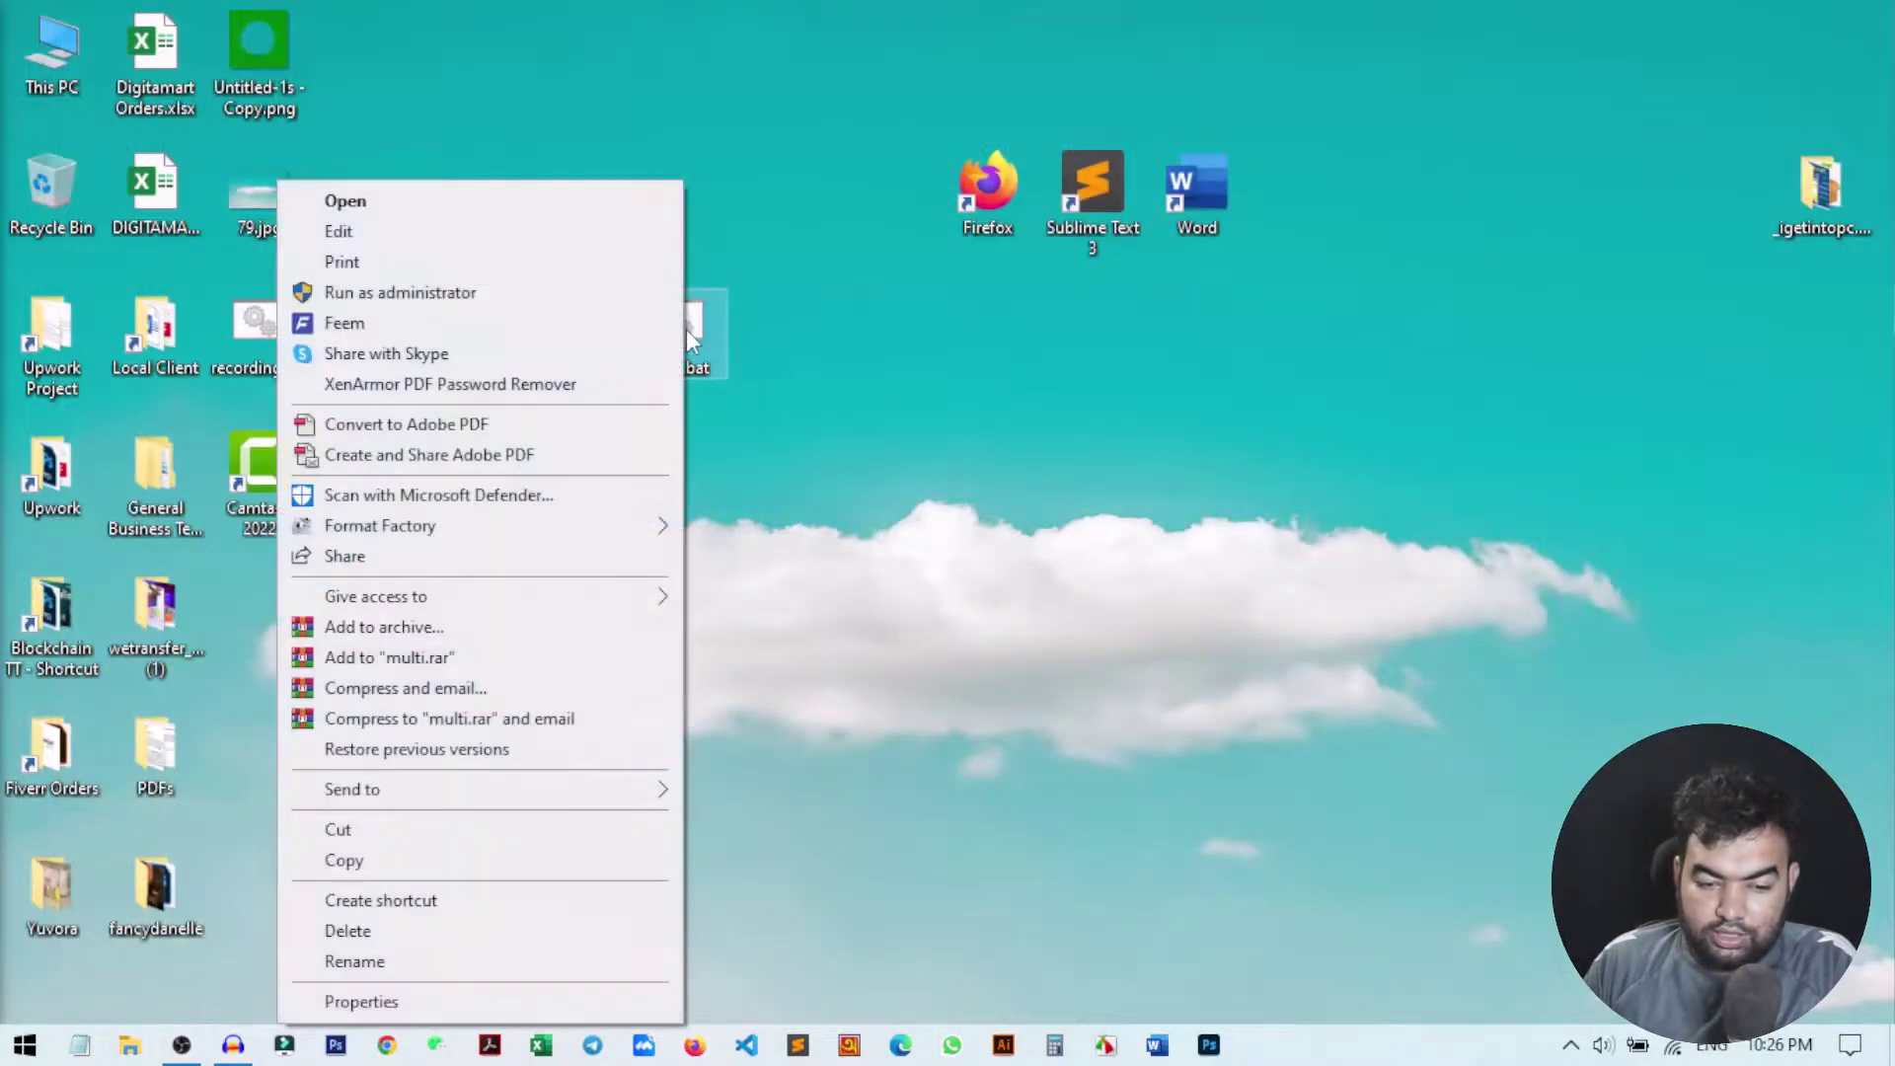
pyautogui.click(387, 239)
pyautogui.moveTo(1391, 553); pyautogui.dragTo(338, 512)
pyautogui.click(1005, 651)
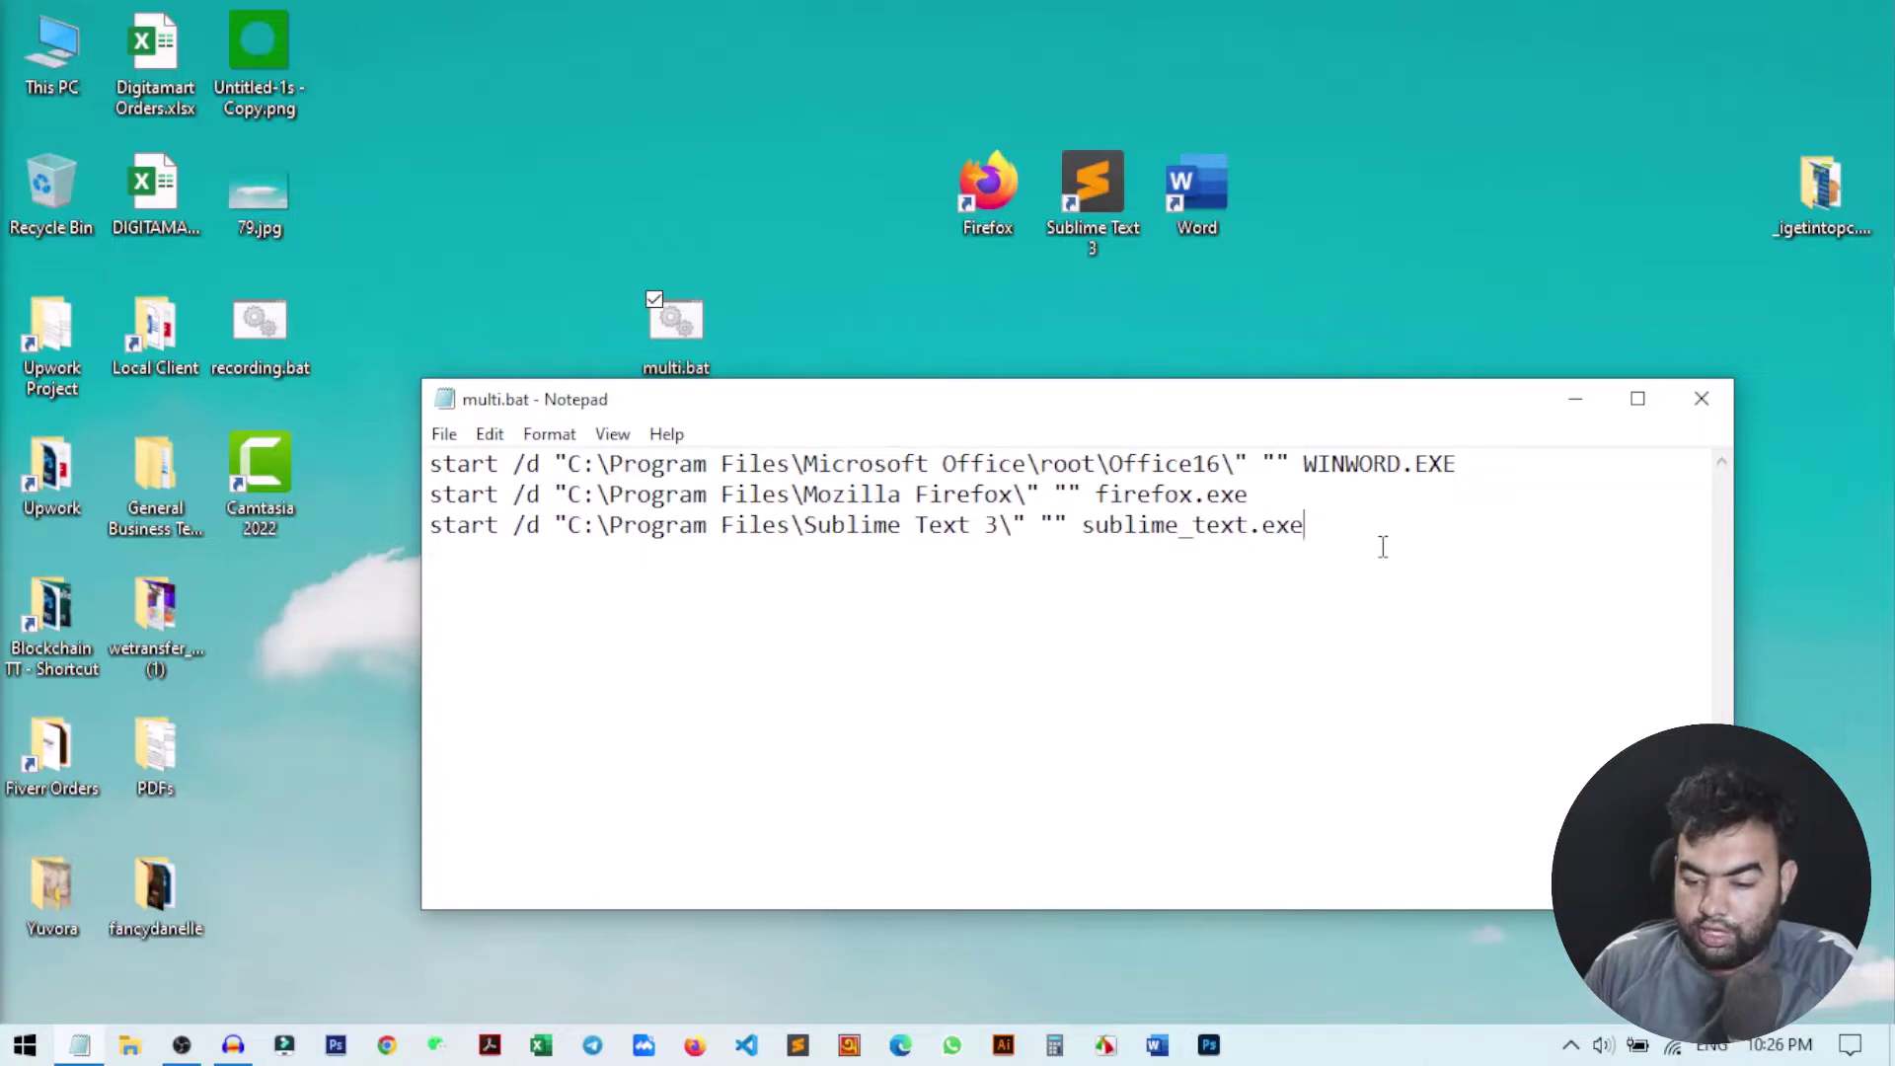
pyautogui.press('Return')
pyautogui.press('Return')
pyautogui.press('Return')
pyautogui.press('Return')
pyautogui.press('Return')
pyautogui.press('Return')
pyautogui.press('Return')
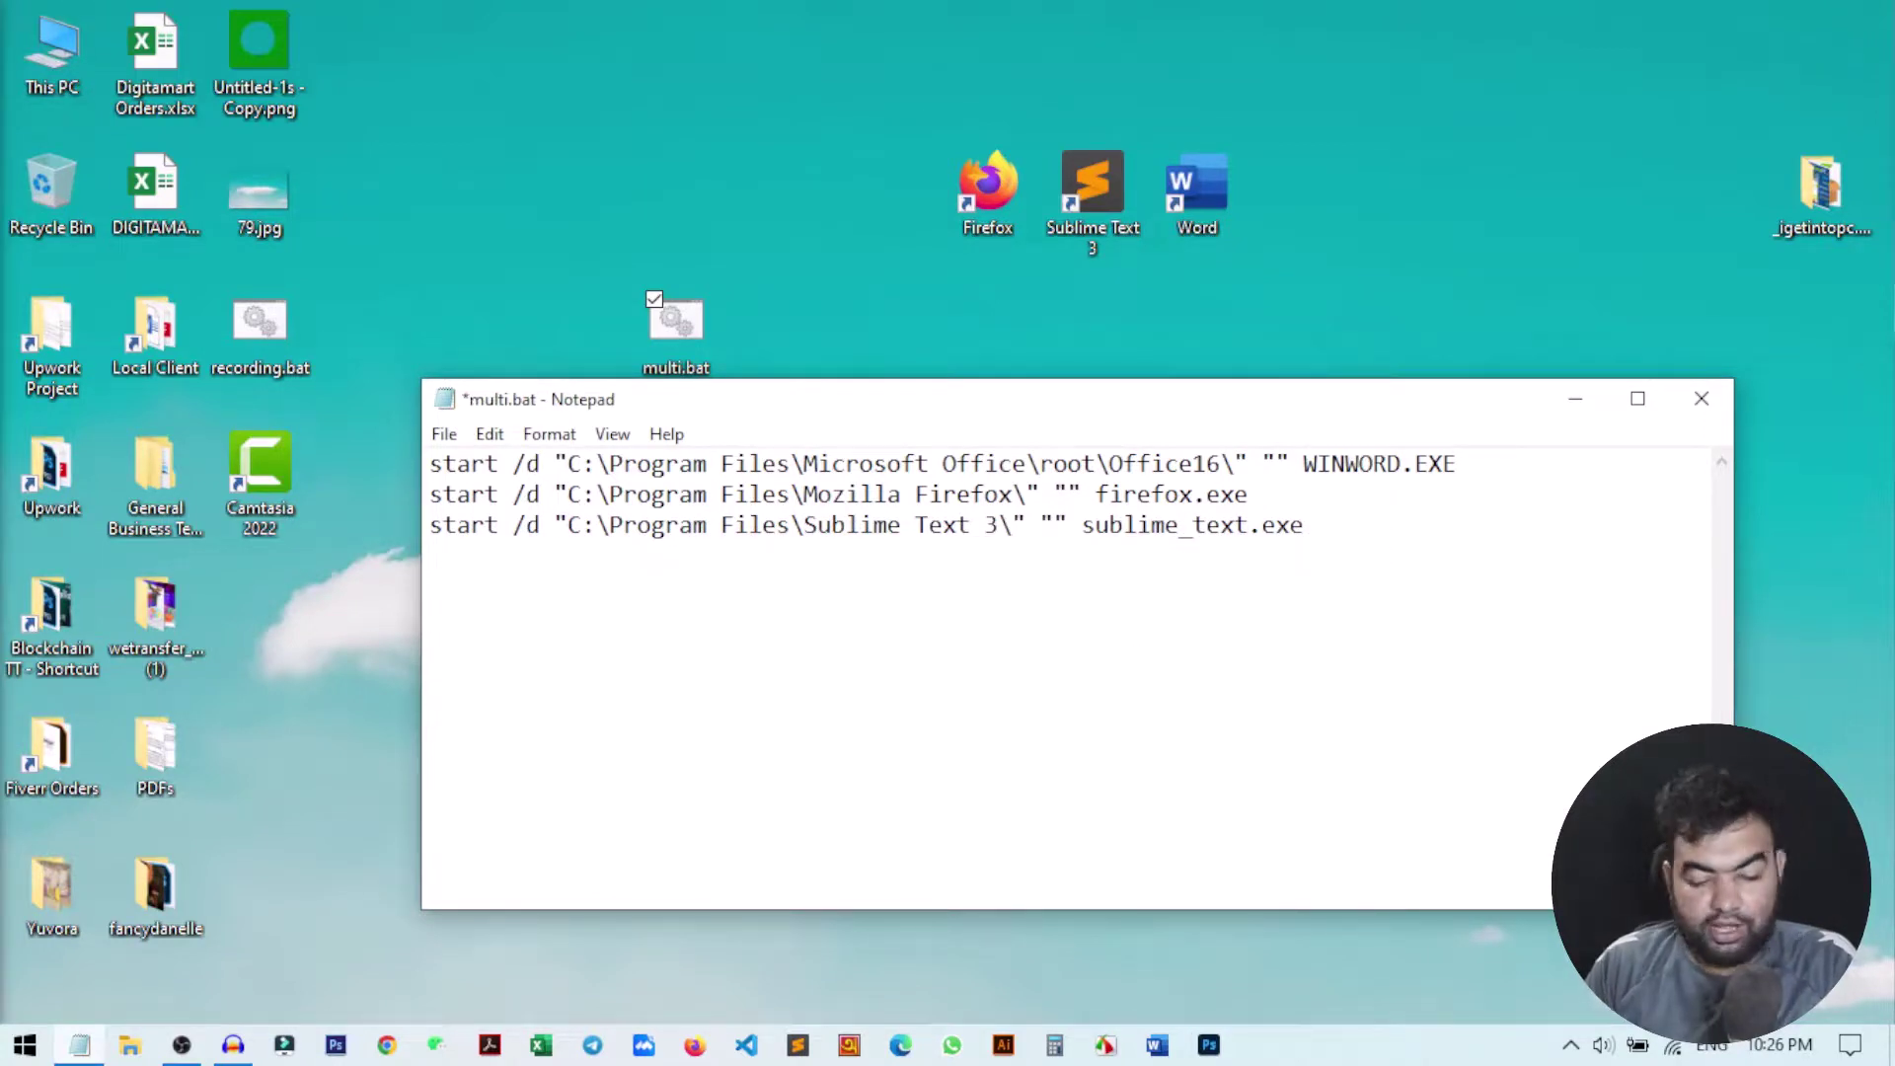
pyautogui.press('BackSpace')
pyautogui.press('BackSpace')
pyautogui.press('BackSpace')
pyautogui.press('BackSpace')
pyautogui.press('BackSpace')
pyautogui.press('BackSpace')
pyautogui.press('BackSpace')
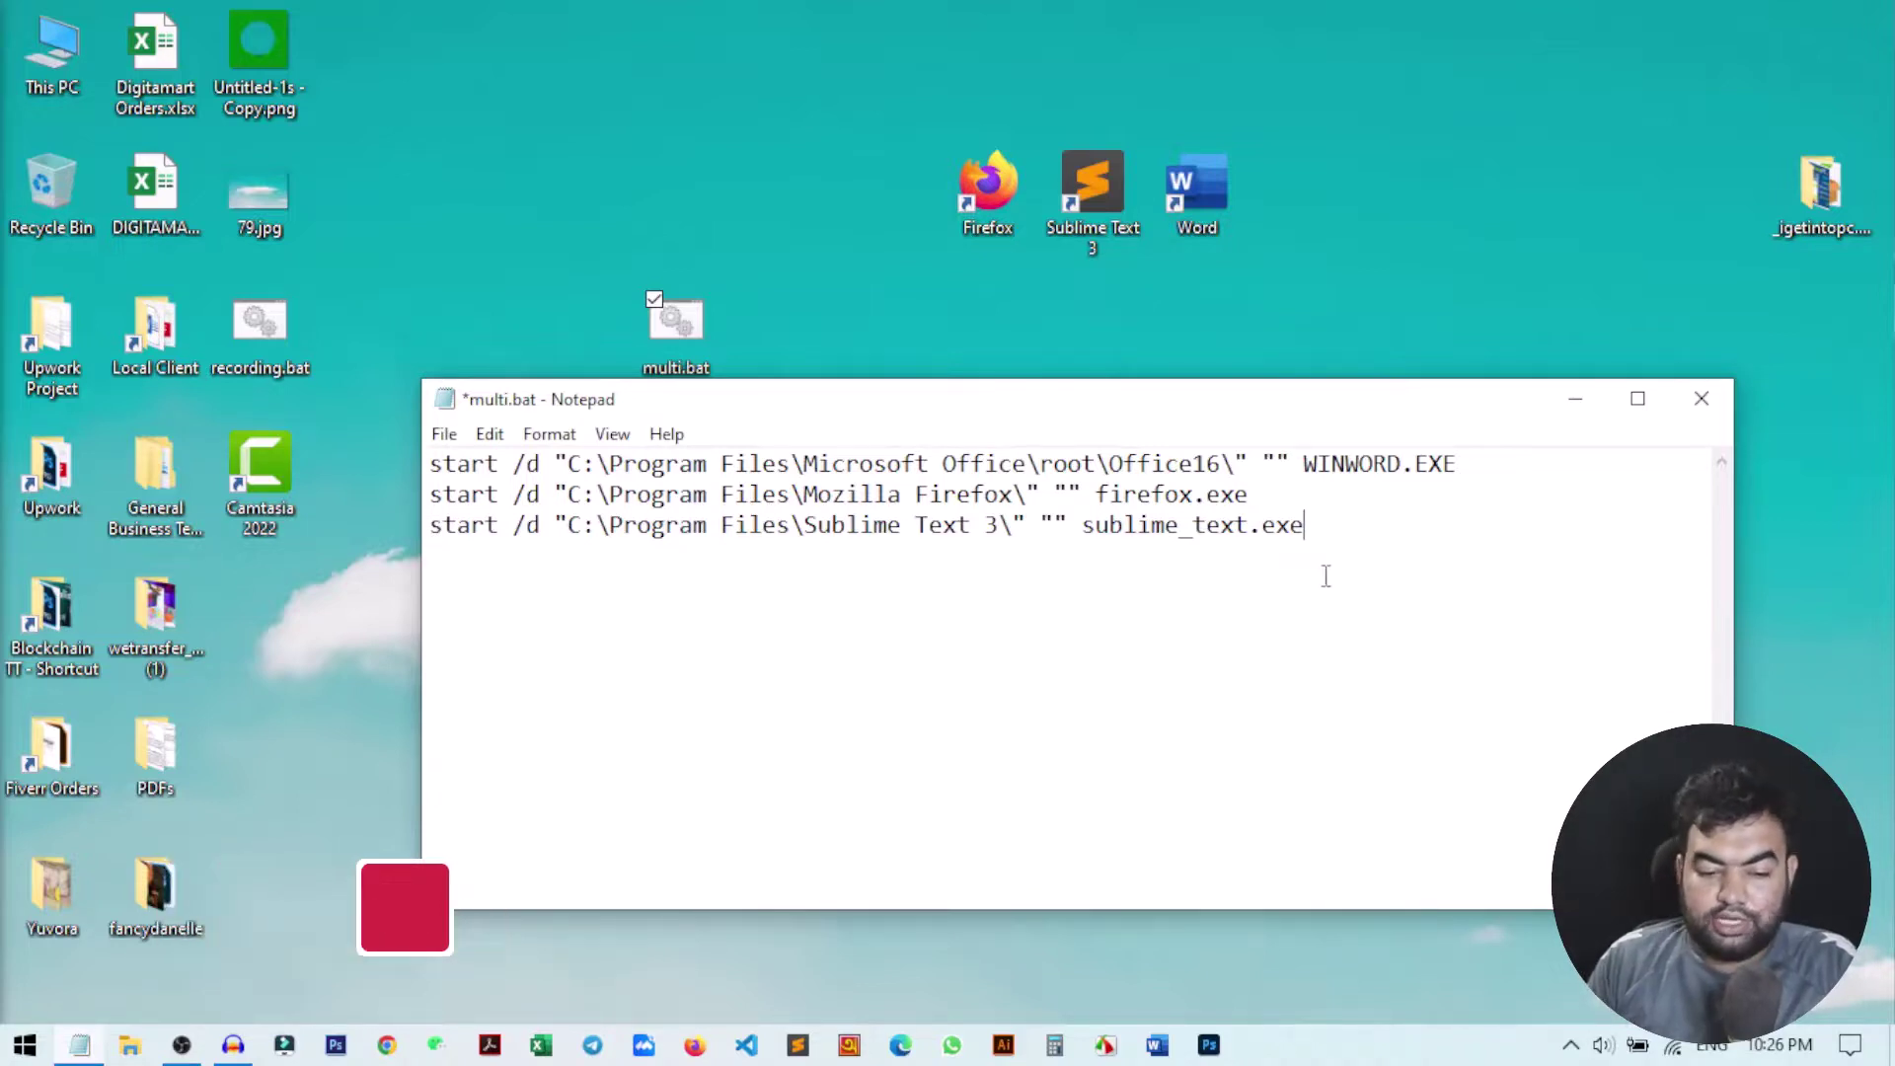
pyautogui.click(572, 527)
pyautogui.moveTo(584, 530); pyautogui.dragTo(1304, 533)
pyautogui.click(1163, 569)
pyautogui.click(1092, 533)
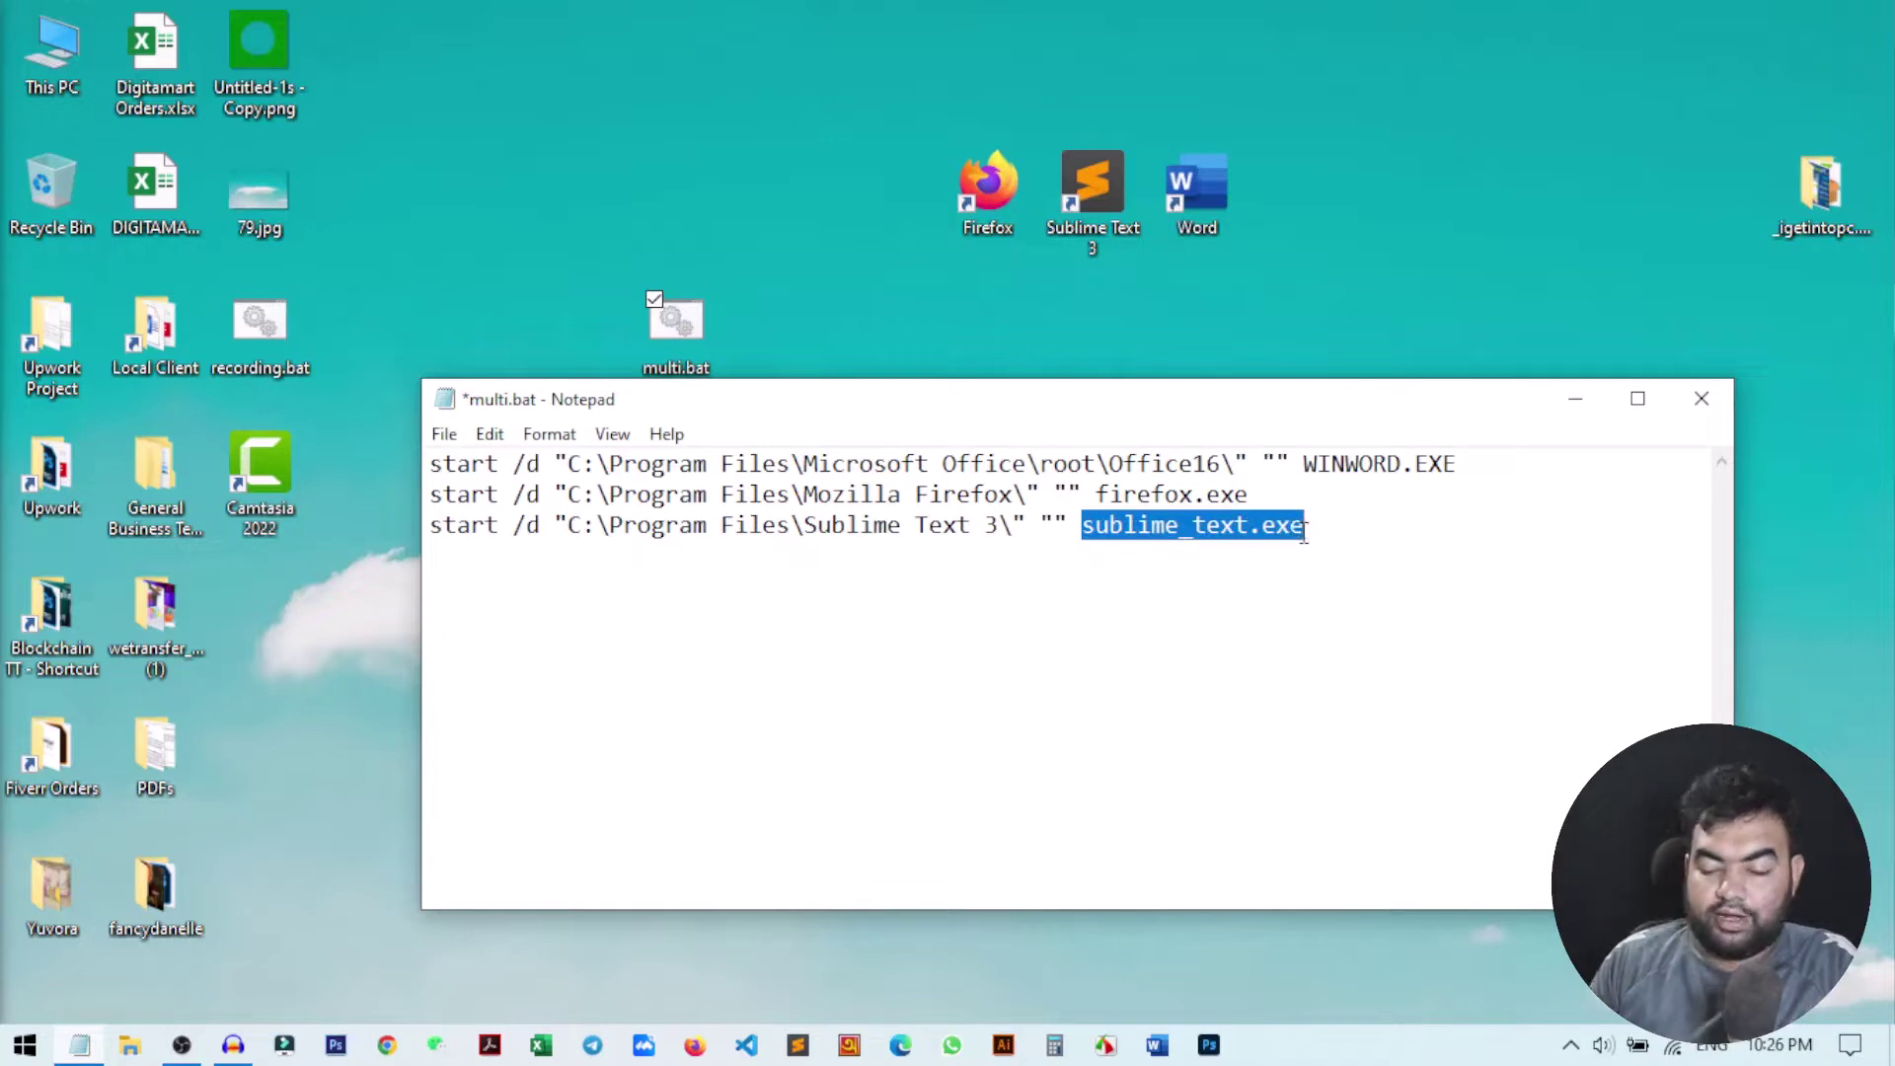
pyautogui.click(1304, 533)
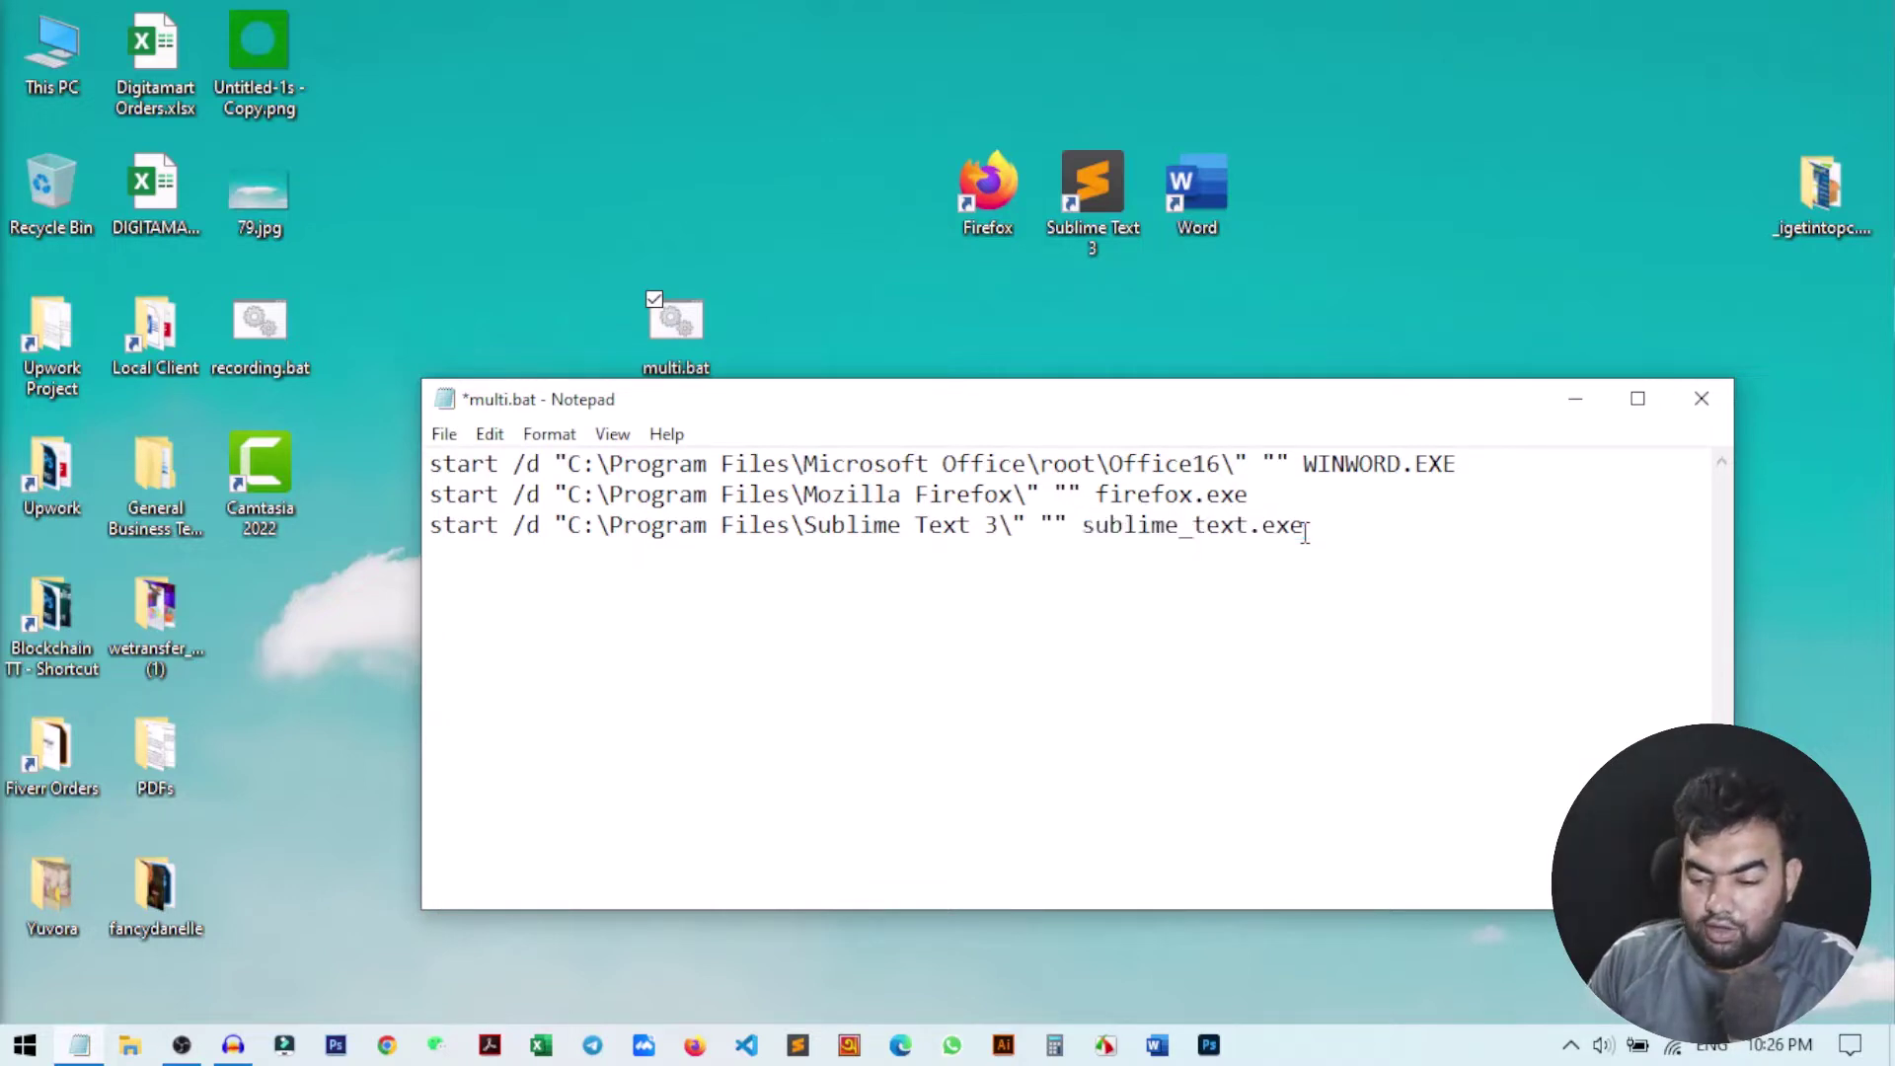
pyautogui.click(1702, 397)
pyautogui.click(871, 542)
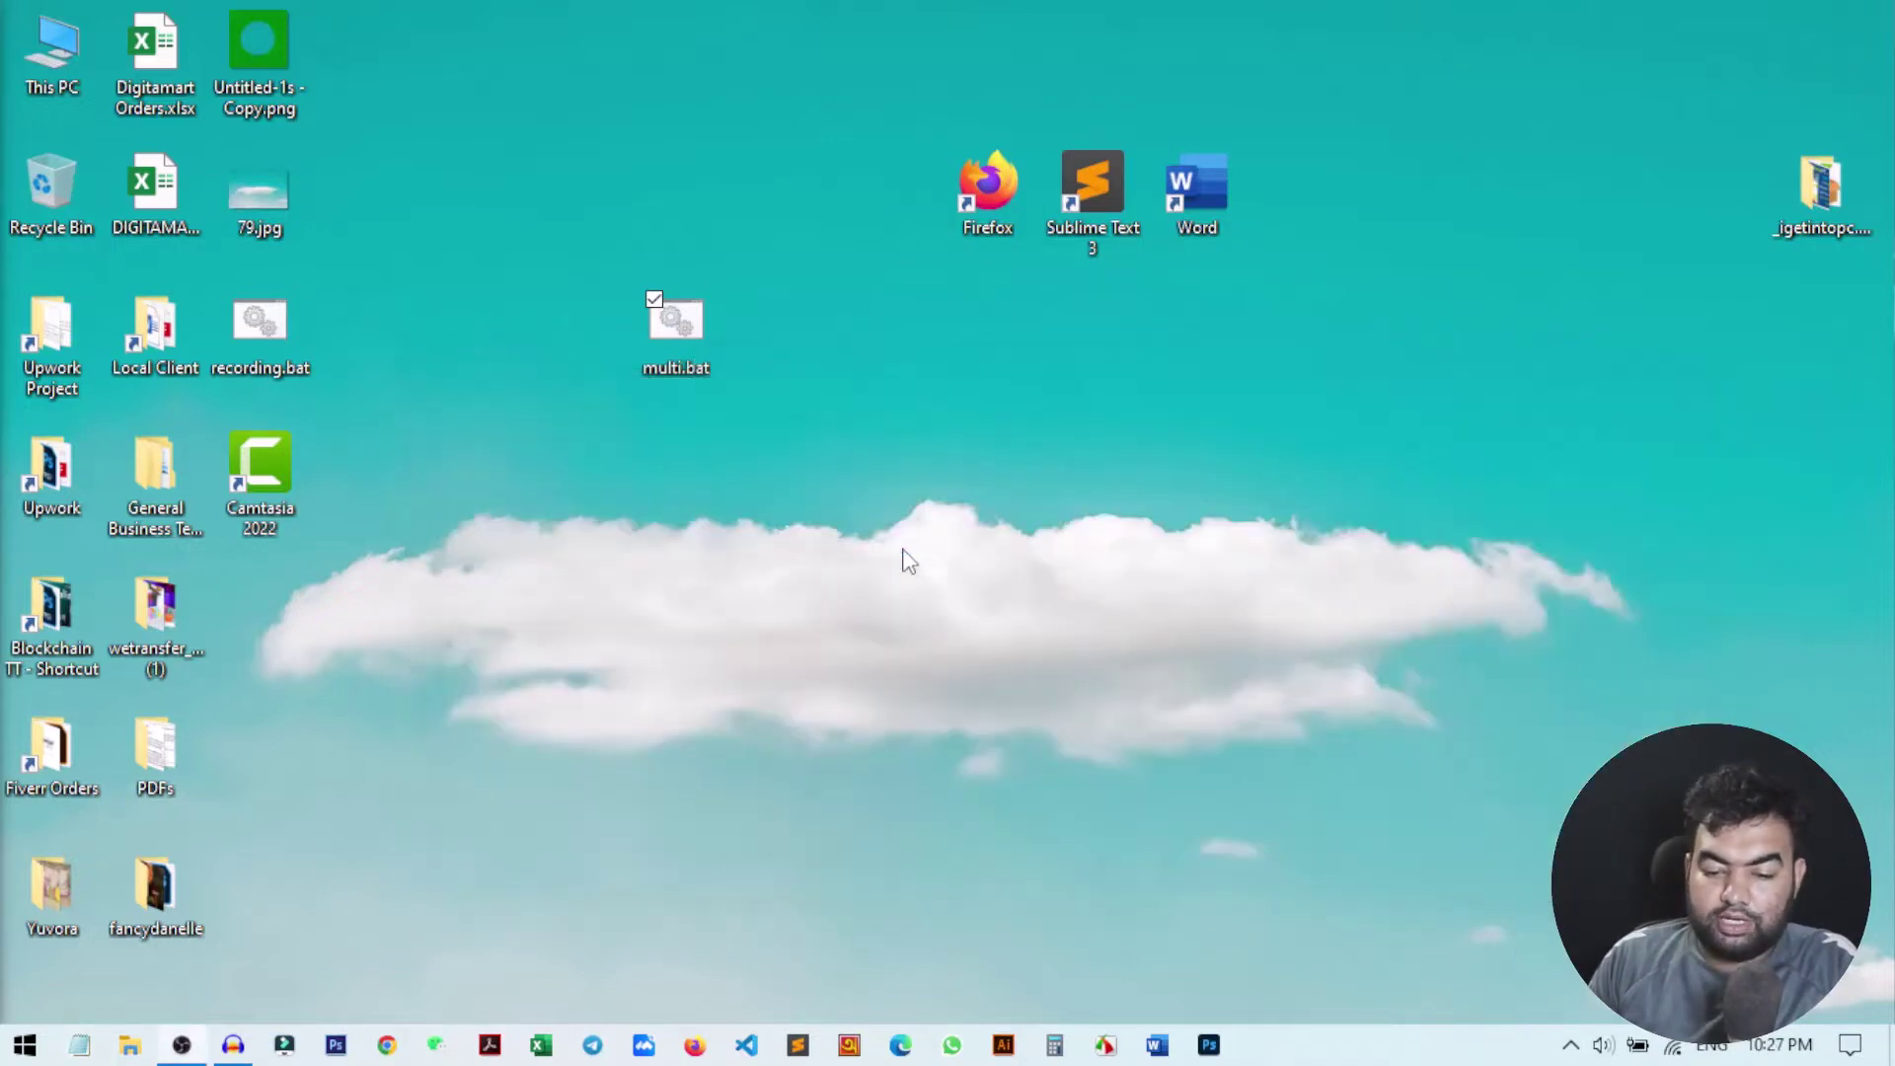